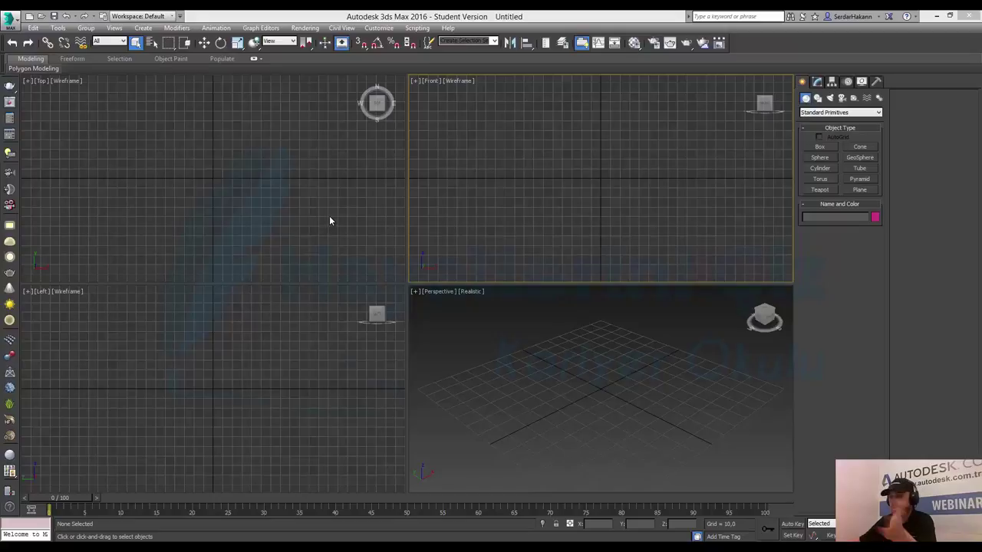
# Activate each viewport in turn, finishing on Perspective, then open the Rendering menu.
pyautogui.click(471, 409)
pyautogui.click(291, 296)
pyautogui.click(322, 268)
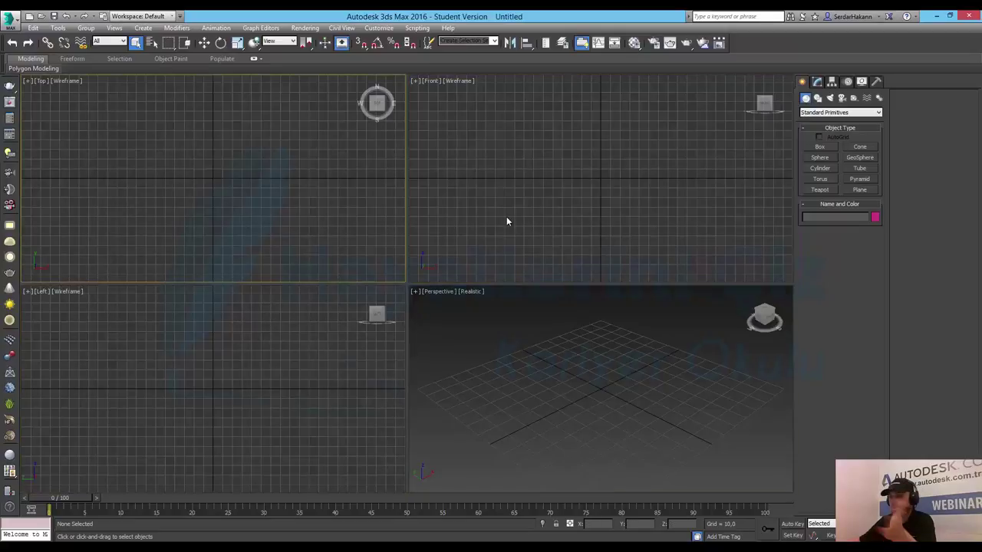
pyautogui.click(506, 221)
pyautogui.click(563, 423)
pyautogui.click(323, 422)
pyautogui.click(307, 263)
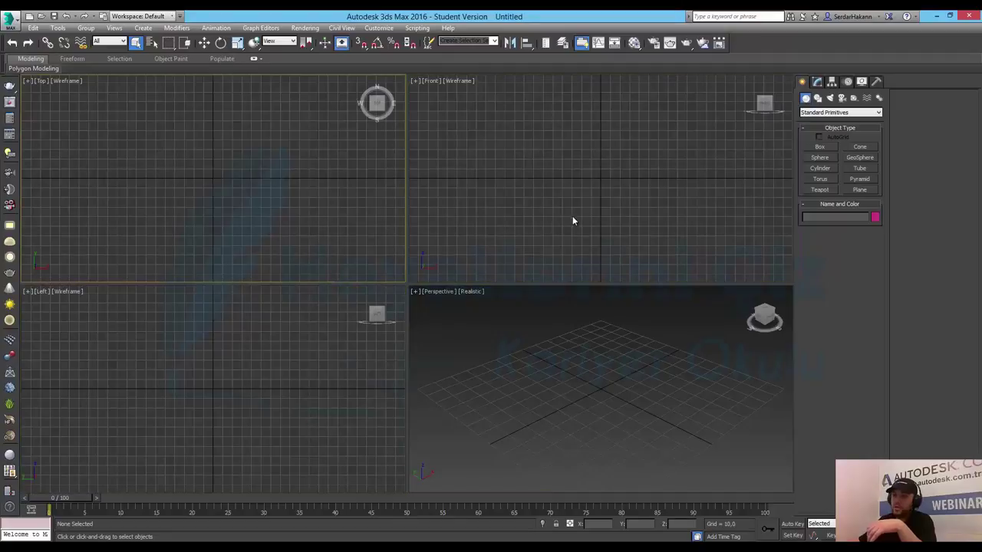
pyautogui.click(575, 218)
pyautogui.click(534, 389)
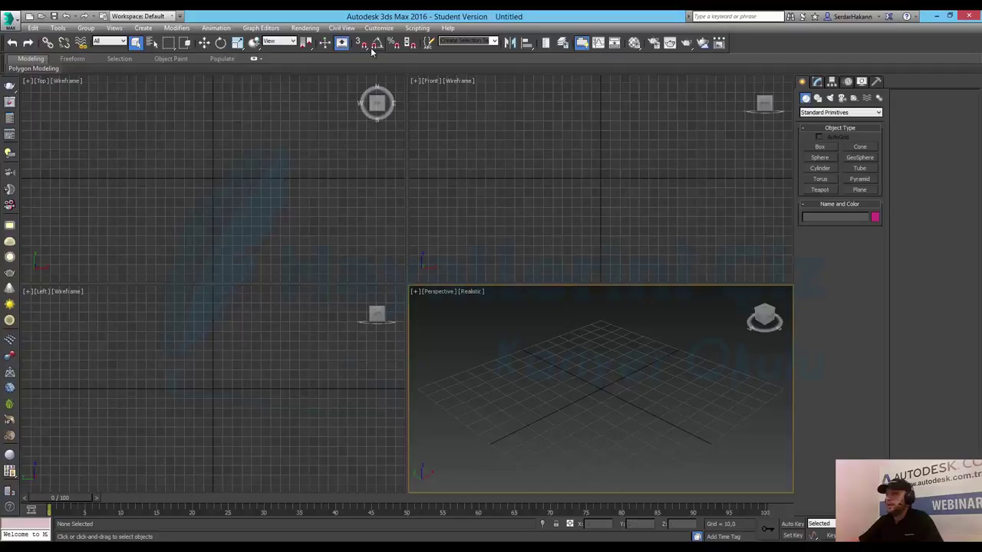
pyautogui.click(305, 28)
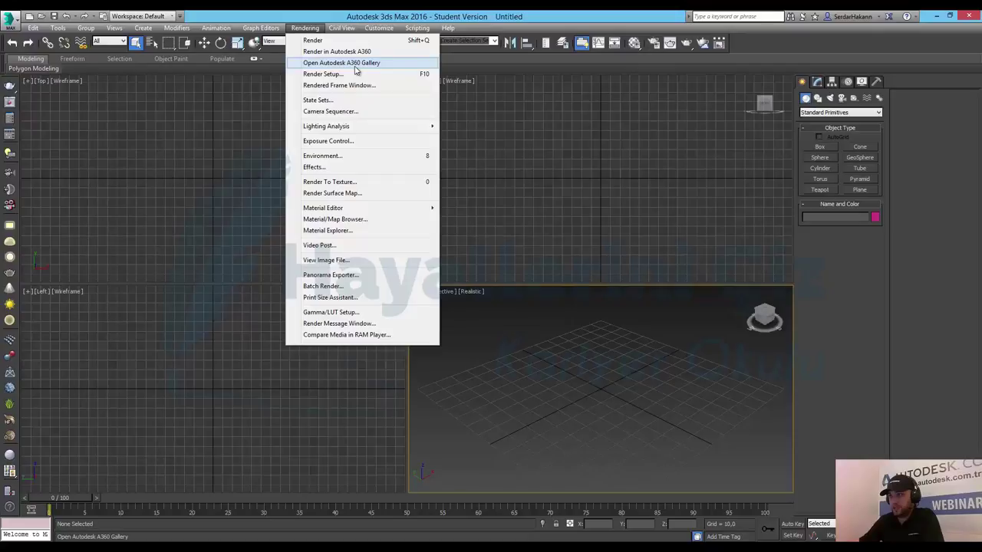
# Open and close the State Sets window, then dock the Camera Sequencer showing Shot01.
pyautogui.click(366, 107)
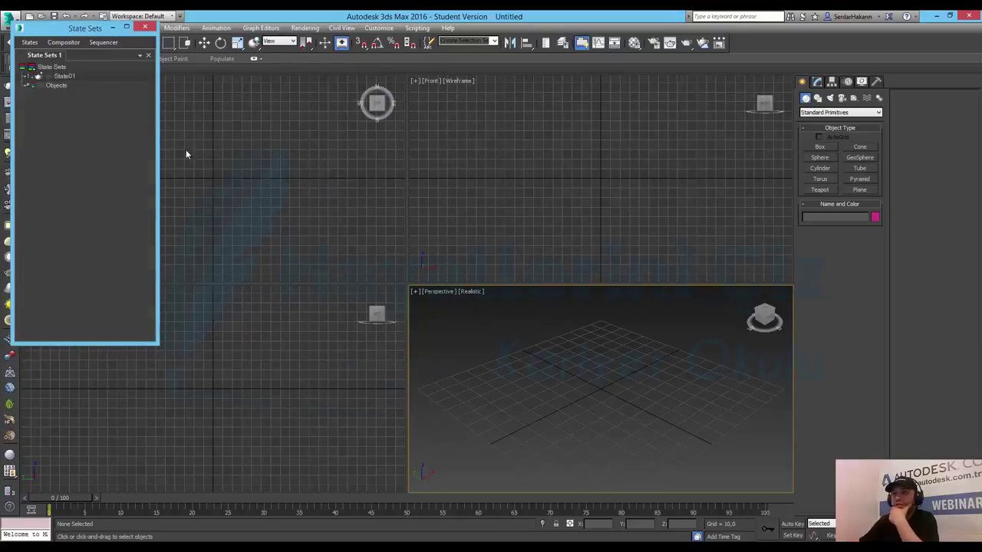
pyautogui.moveTo(79, 30); pyautogui.dragTo(125, 73)
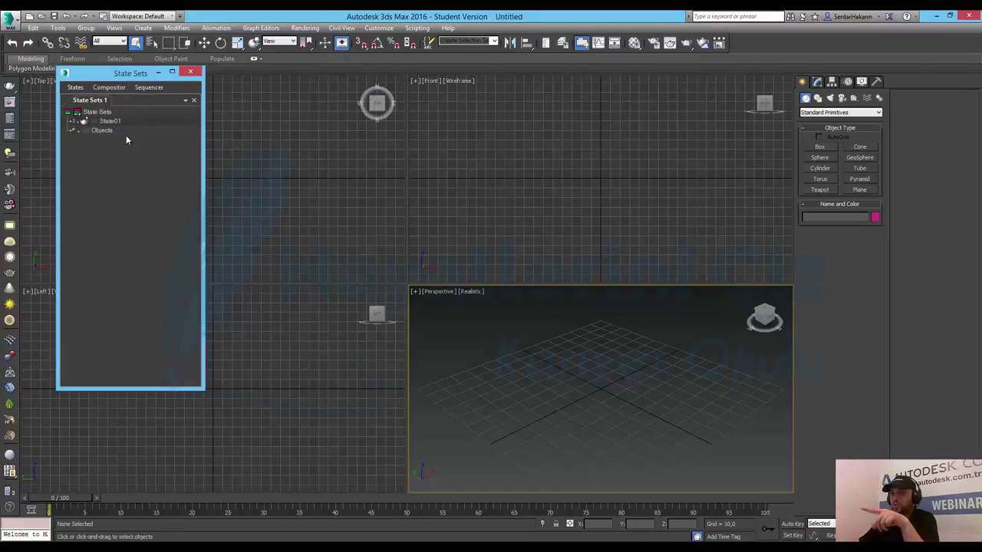
pyautogui.click(190, 72)
pyautogui.click(306, 29)
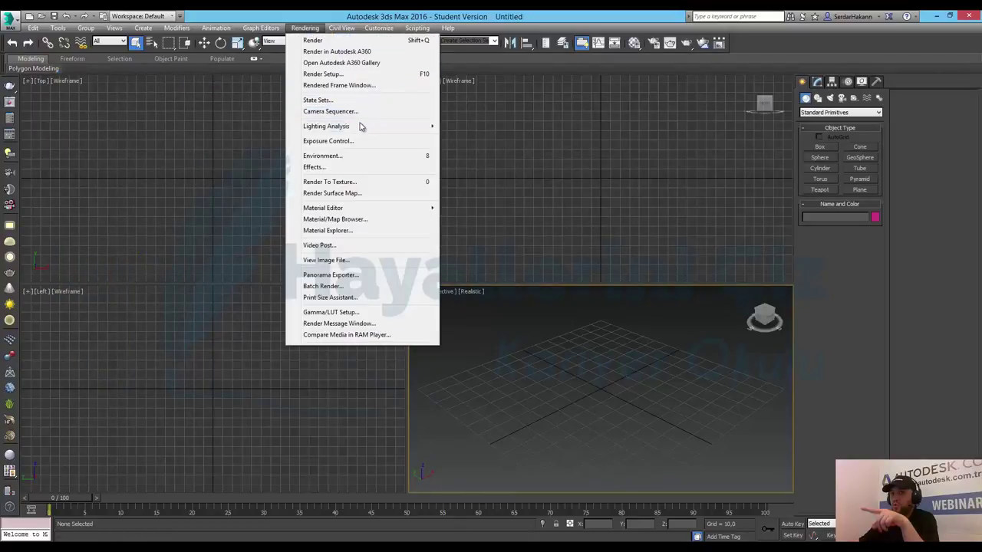
pyautogui.moveTo(326, 126)
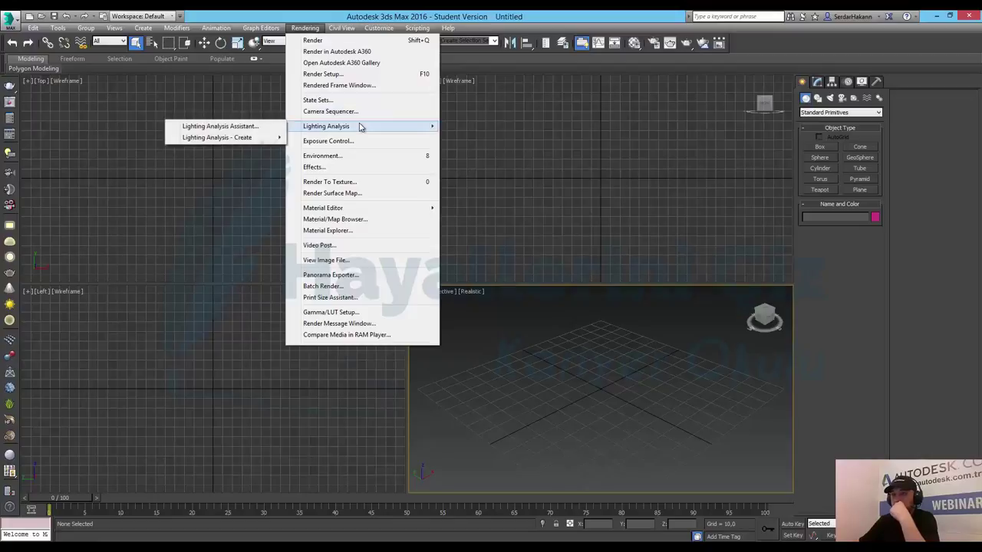
pyautogui.click(344, 112)
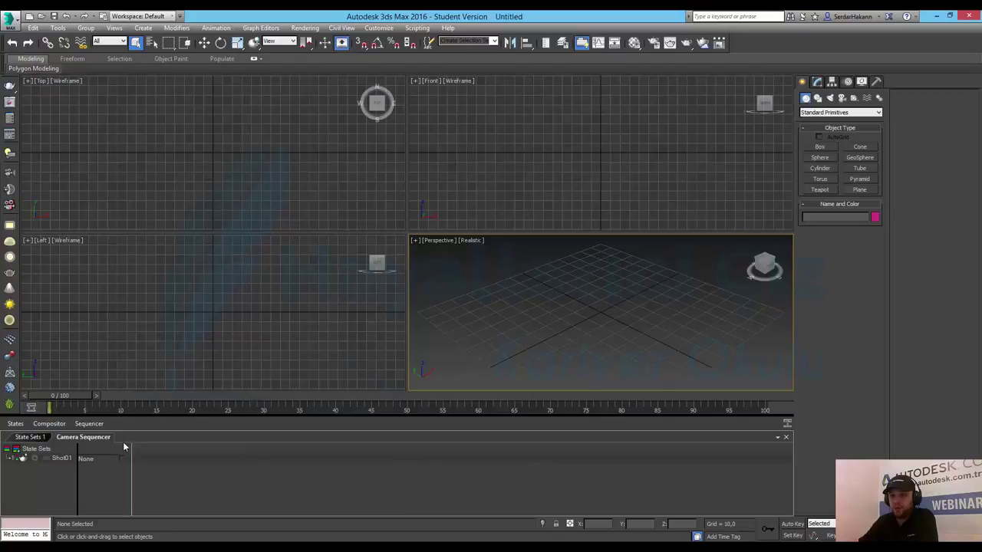
pyautogui.click(32, 409)
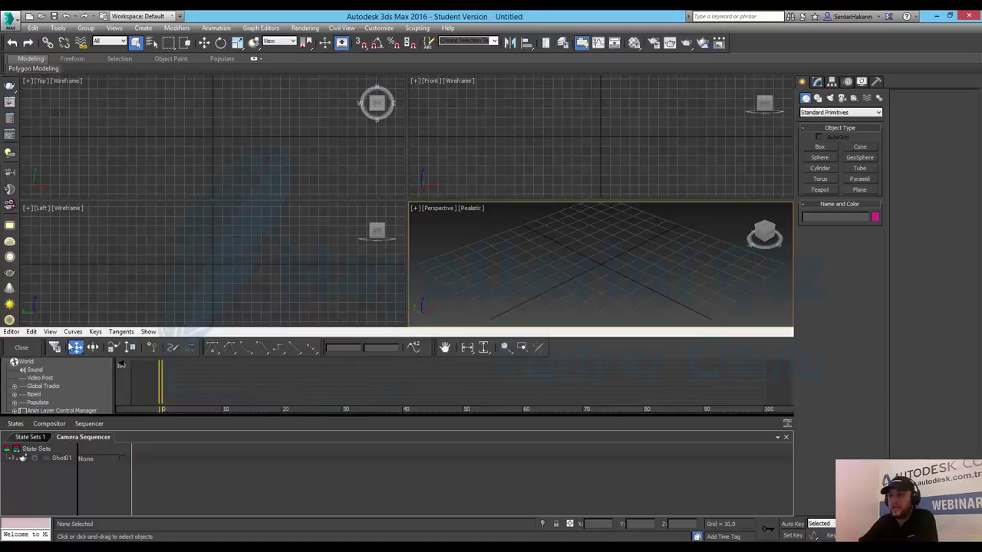
pyautogui.click(21, 348)
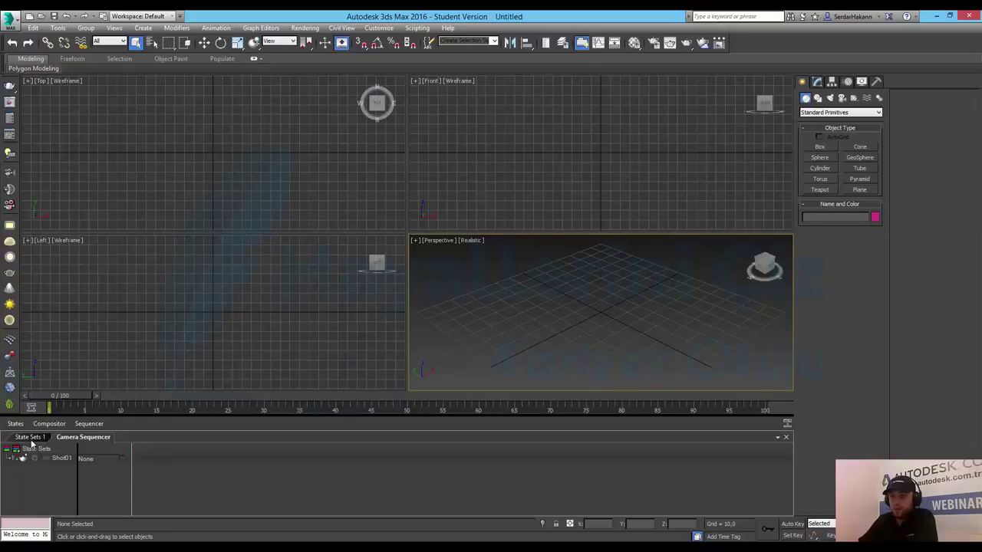
pyautogui.click(29, 436)
pyautogui.click(90, 439)
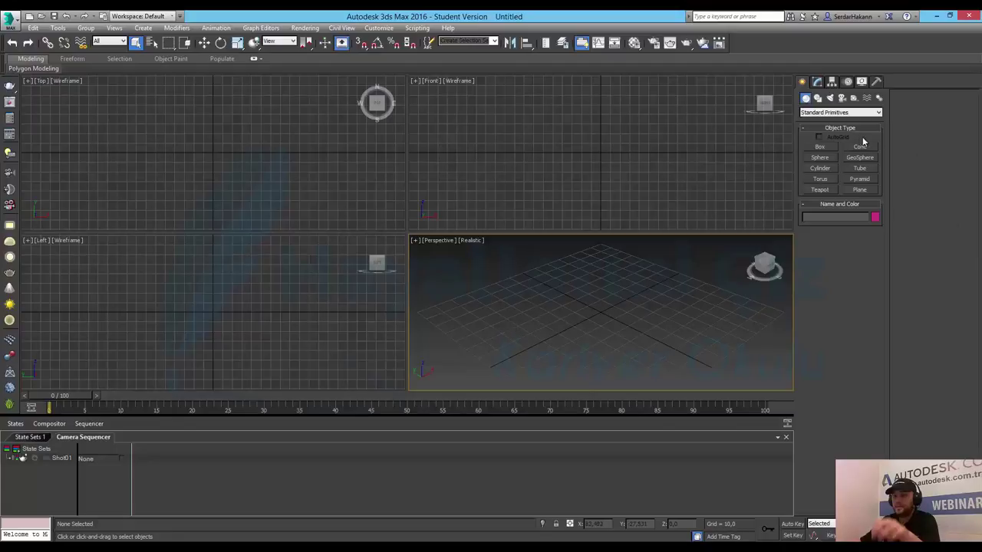
# Draw a box primitive, Box001, on the grid by dragging its base and height.
pyautogui.click(820, 146)
pyautogui.moveTo(624, 325); pyautogui.dragTo(620, 358)
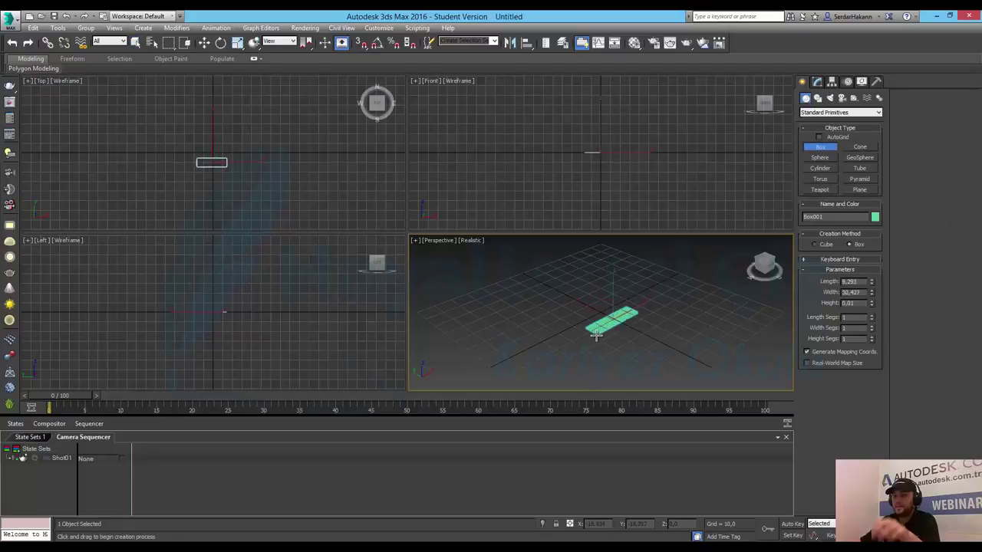
pyautogui.click(637, 306)
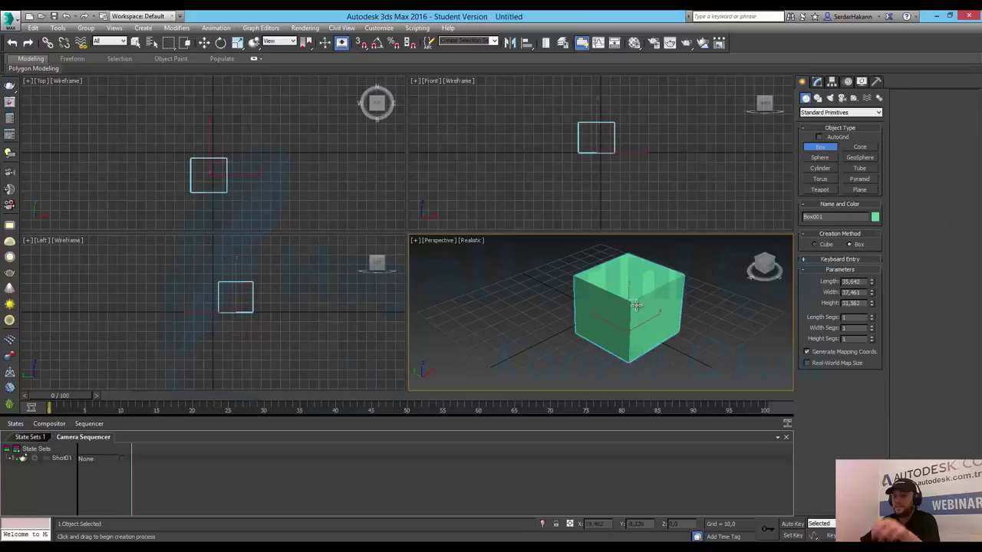
# Maximize the Perspective view and pan to centre Box001, then show the Cameras category.
pyautogui.keyDown('alt'); pyautogui.moveTo(674, 309); pyautogui.dragTo(643, 340, button='middle'); pyautogui.keyUp('alt')
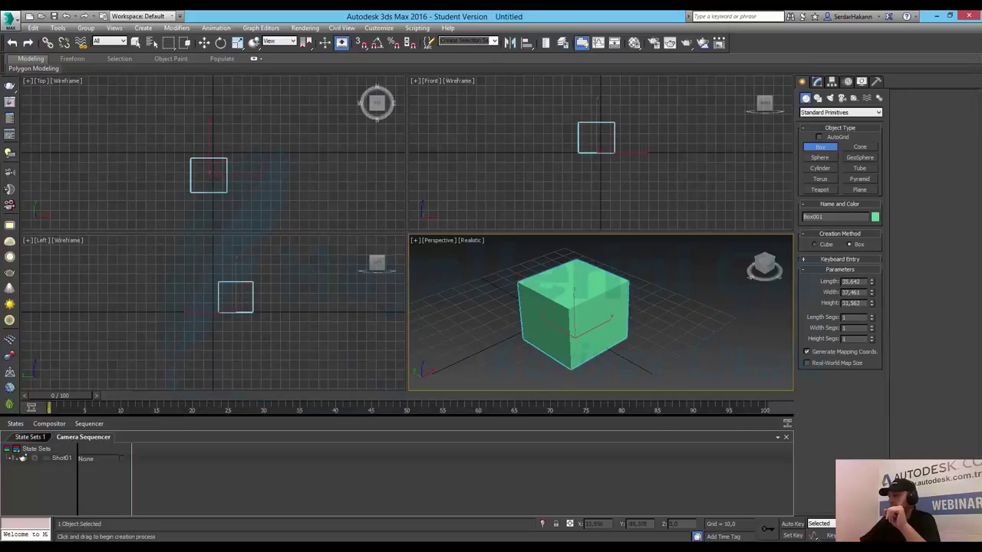
pyautogui.hotkey('alt', 'w')
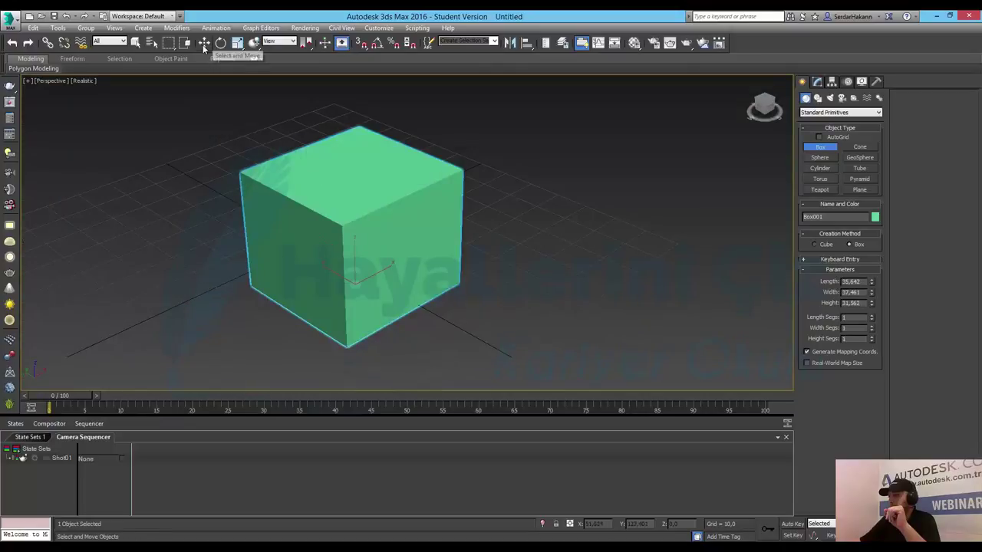
pyautogui.click(204, 43)
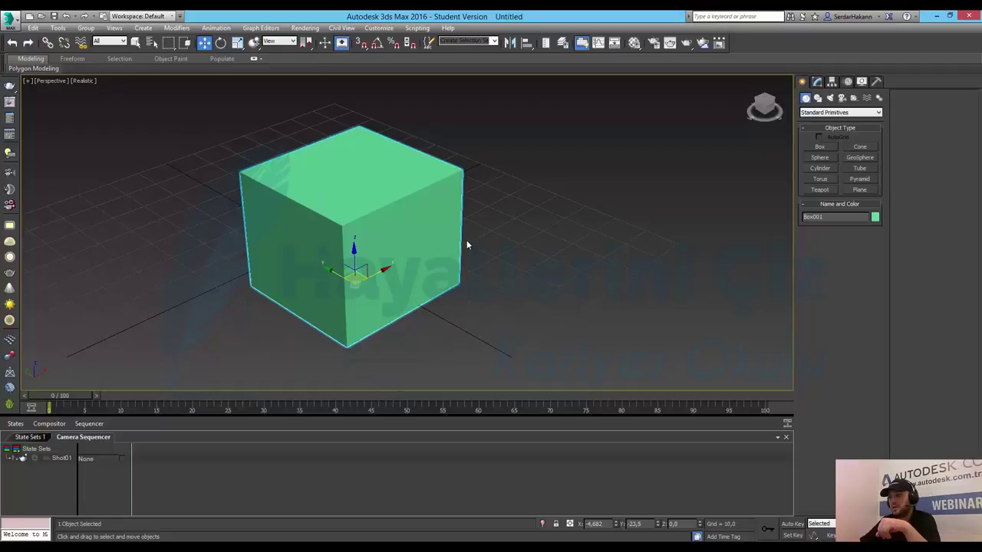
pyautogui.moveTo(461, 244); pyautogui.dragTo(698, 72, button='middle')
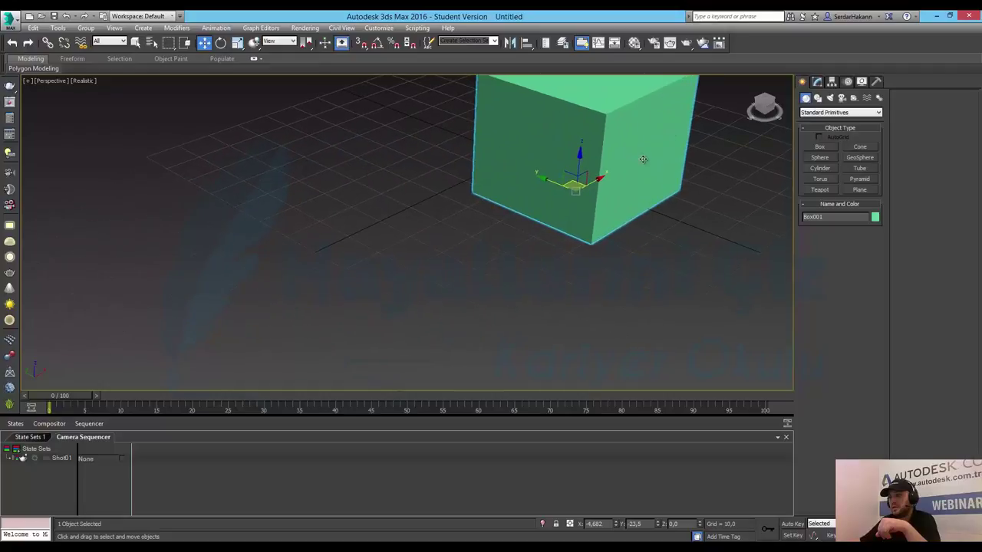
pyautogui.moveTo(622, 145); pyautogui.dragTo(416, 237, button='middle')
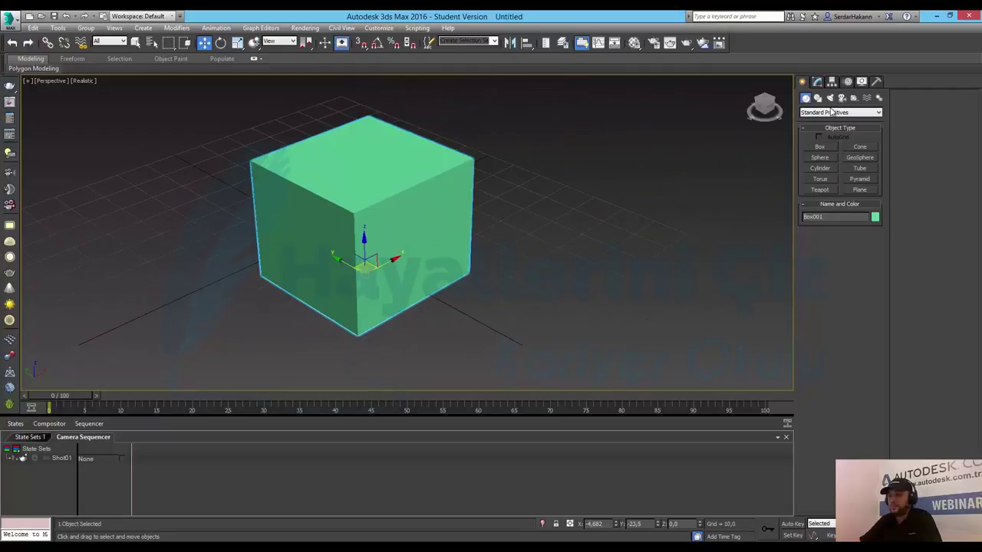
pyautogui.click(842, 97)
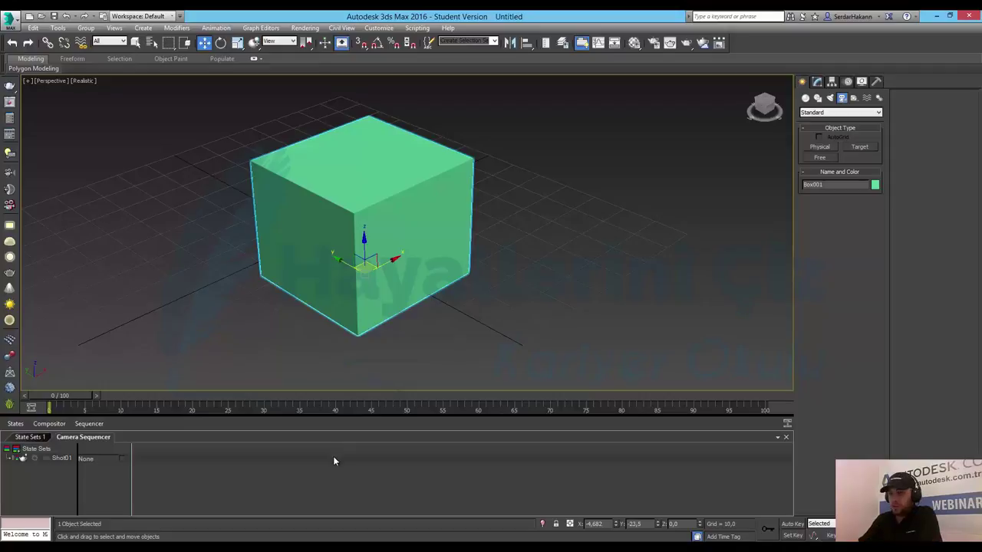
# Try creating a physical camera, then undo it back to the Perspective view.
pyautogui.click(860, 146)
pyautogui.rightClick(554, 247)
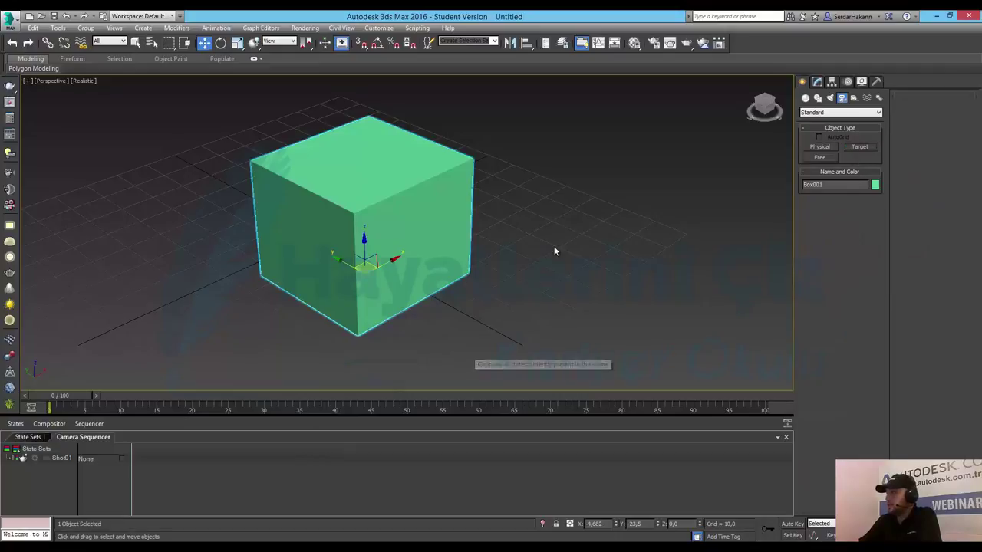
pyautogui.hotkey('ctrl', 'c')
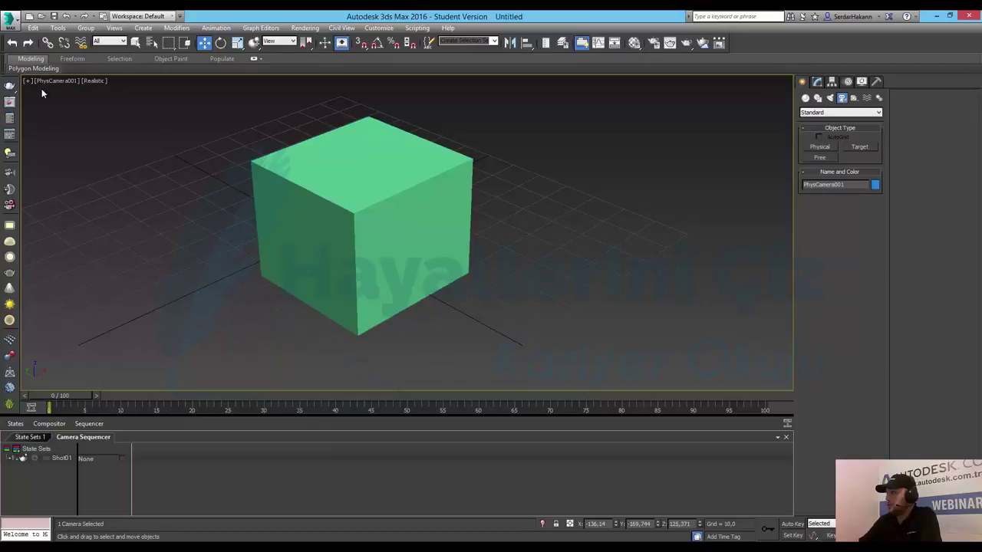
pyautogui.hotkey('ctrl', 'z')
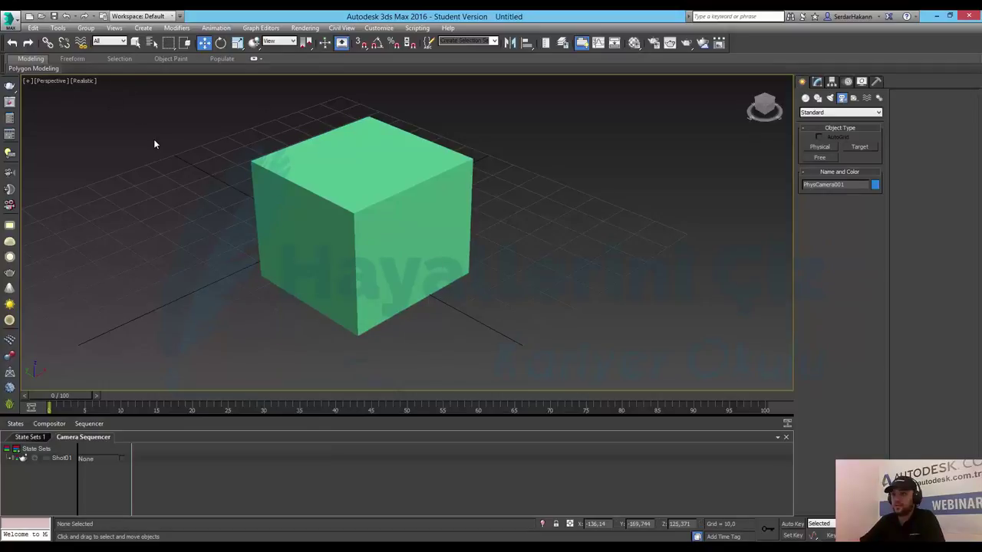
# Restore the four-viewport layout and drag a target camera toward the box in the Top view.
pyautogui.click(859, 147)
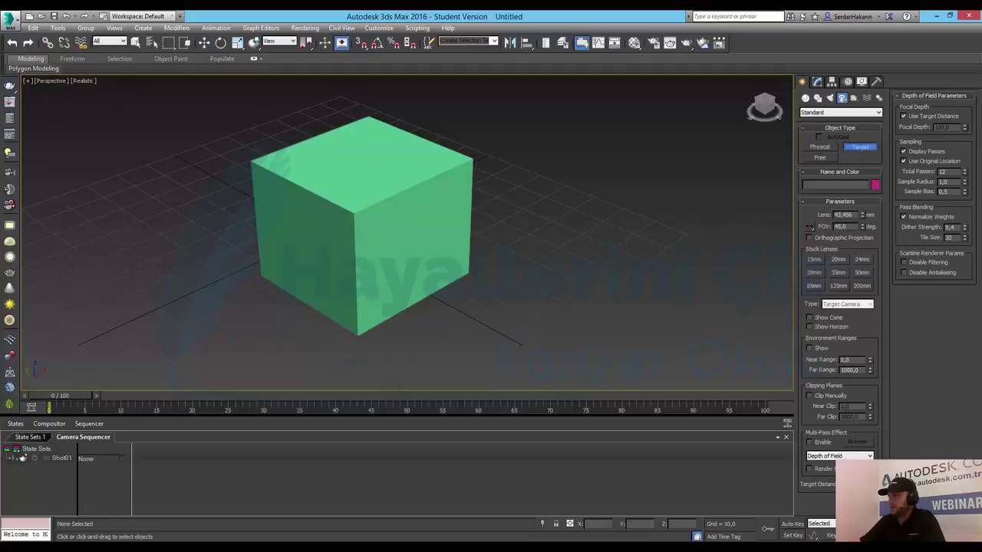
pyautogui.hotkey('alt', 'w')
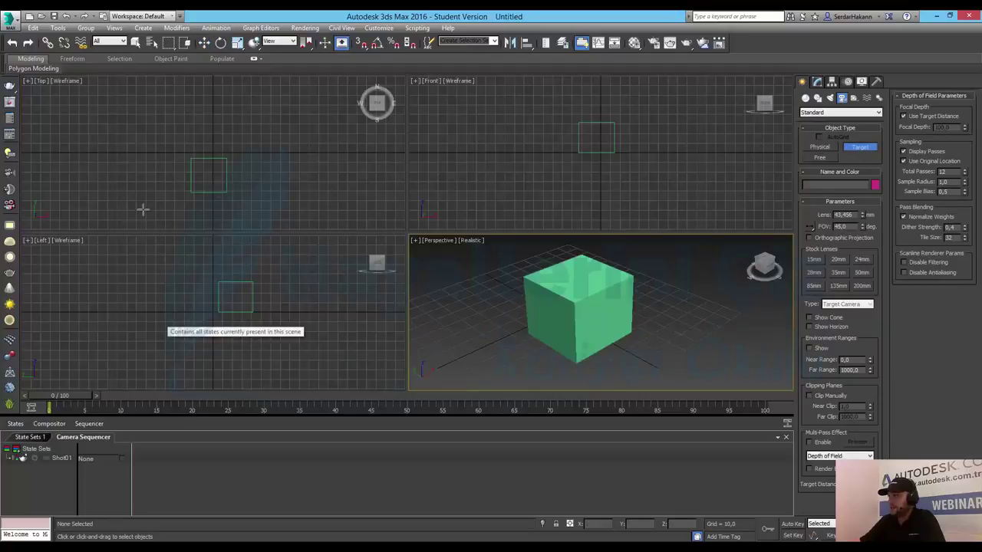
pyautogui.moveTo(274, 169); pyautogui.dragTo(280, 152, button='middle')
pyautogui.scroll(-3, 276, 152)
pyautogui.scroll(-3, 273, 153)
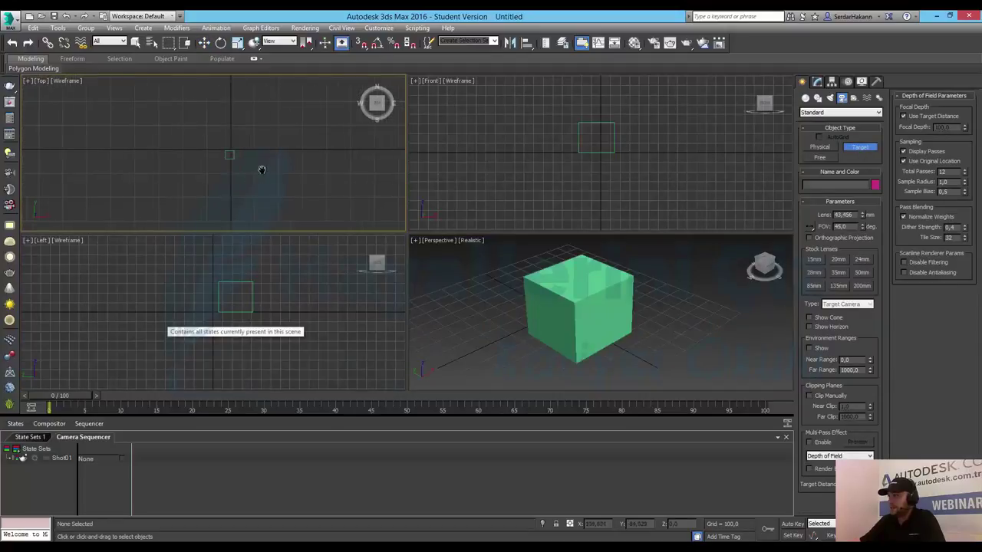
pyautogui.scroll(-1, 230, 184)
pyautogui.moveTo(183, 203); pyautogui.dragTo(213, 150)
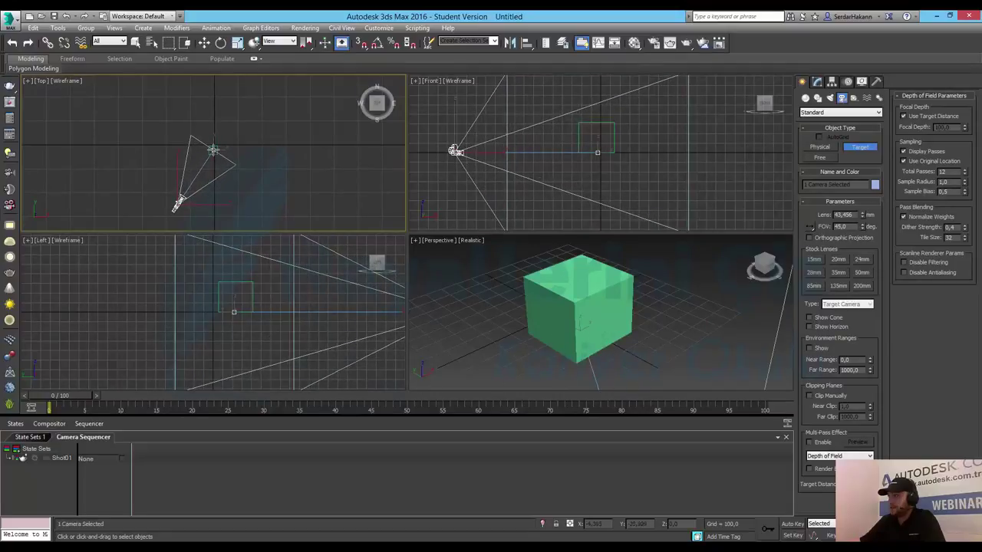
pyautogui.press('w')
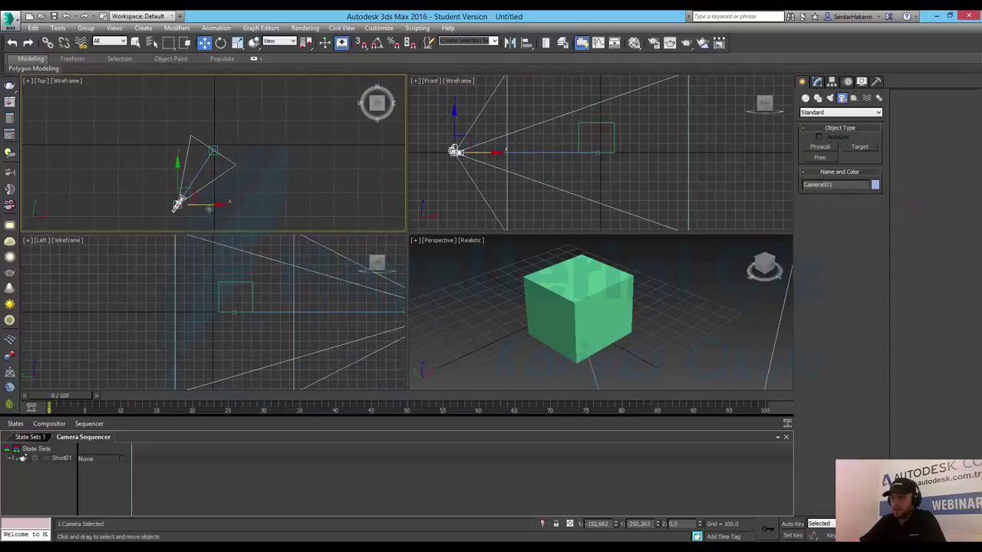
# Centre Camera001 under its target and view through it in the Perspective viewport.
pyautogui.moveTo(212, 205); pyautogui.dragTo(244, 202)
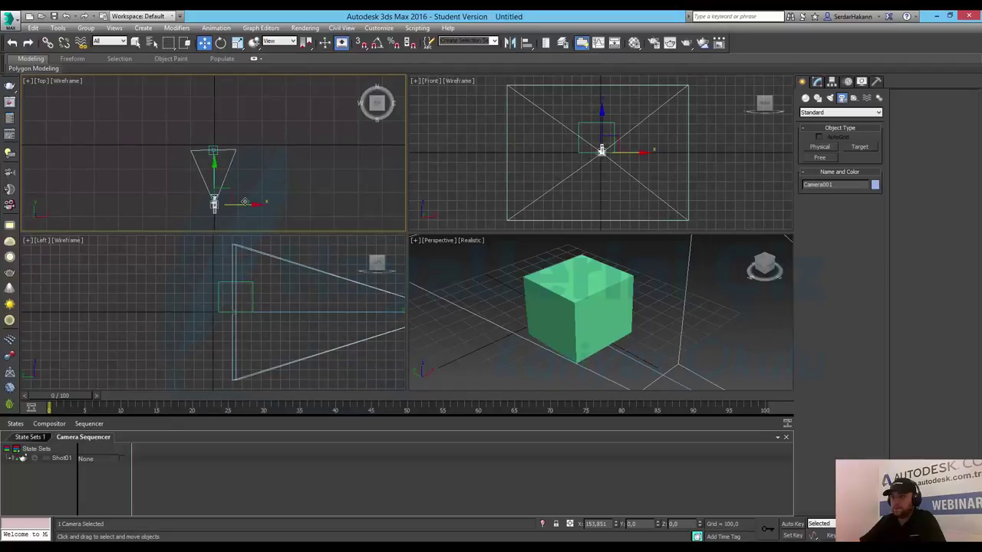
pyautogui.moveTo(243, 201); pyautogui.dragTo(244, 202)
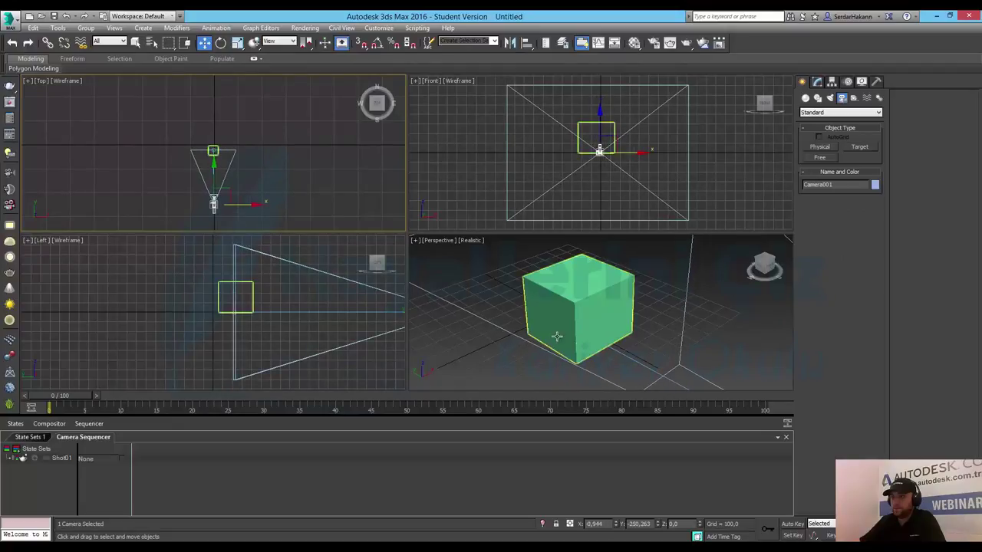
pyautogui.rightClick(606, 344)
pyautogui.press('c')
pyautogui.moveTo(640, 319); pyautogui.dragTo(557, 351, button='middle')
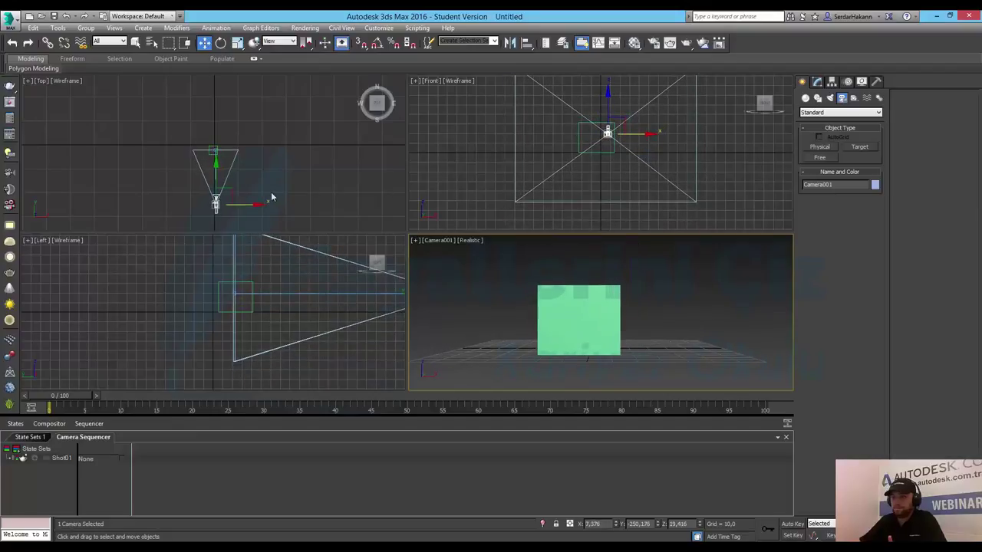
# Add Shot02, assign Camera001 to Shot01, and end Shot01 at frame 50.
pyautogui.click(816, 81)
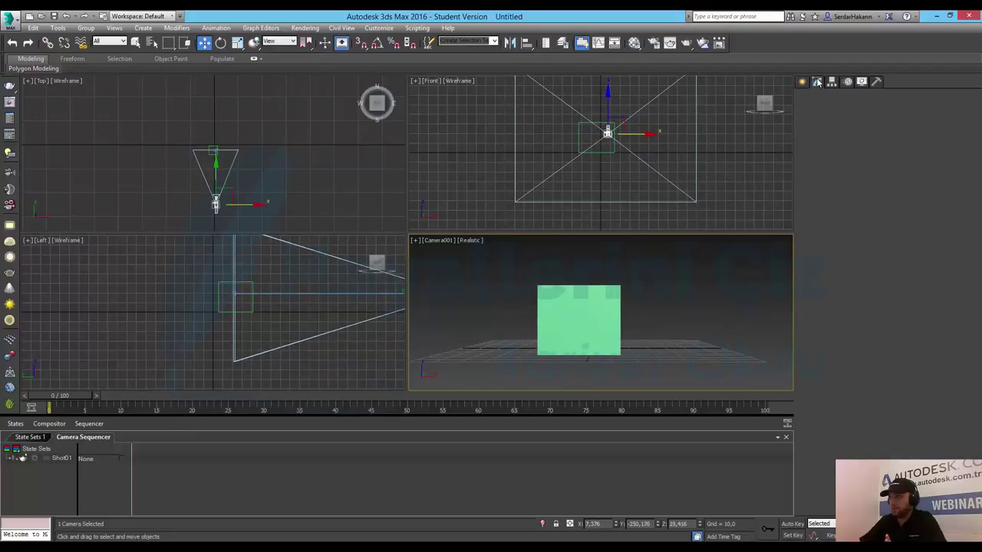
pyautogui.click(21, 457)
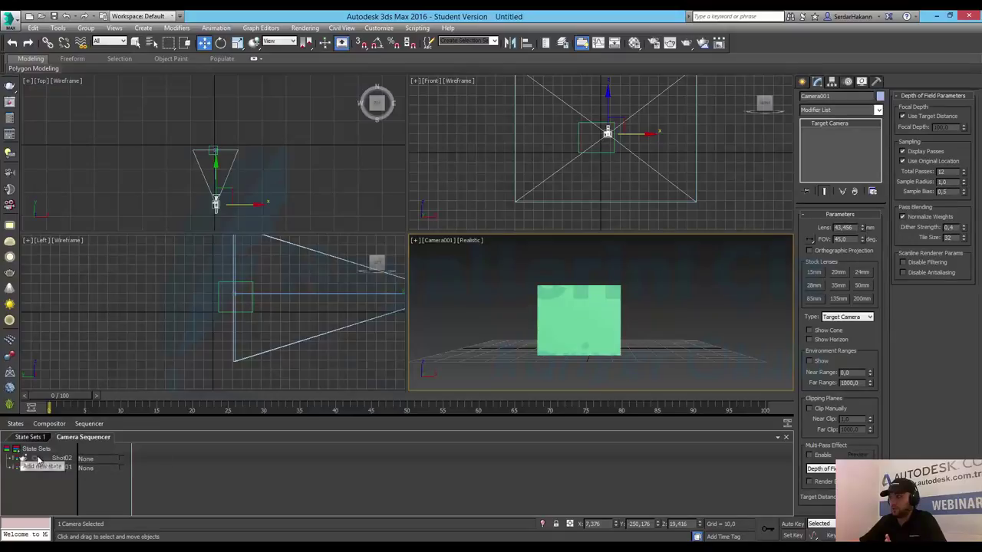
pyautogui.click(91, 468)
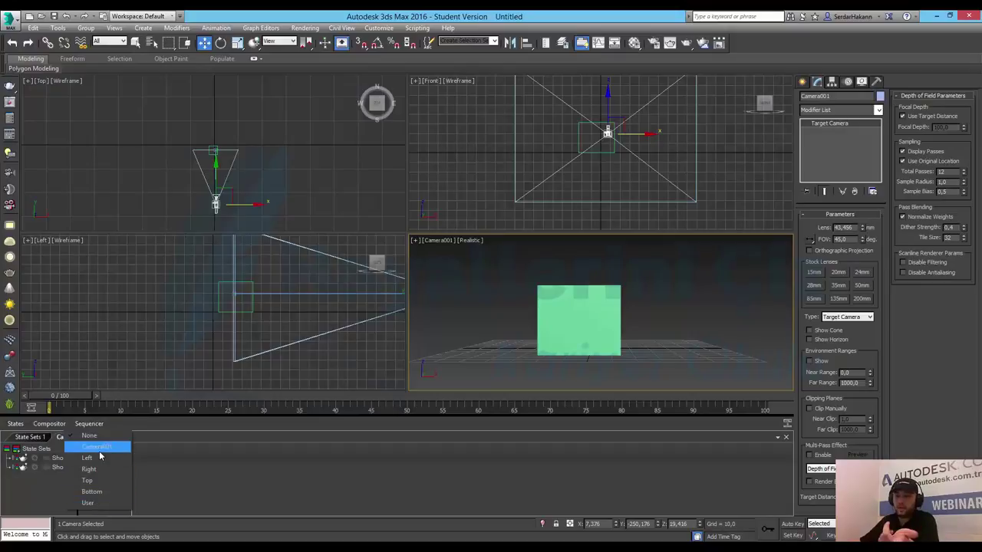
pyautogui.click(96, 447)
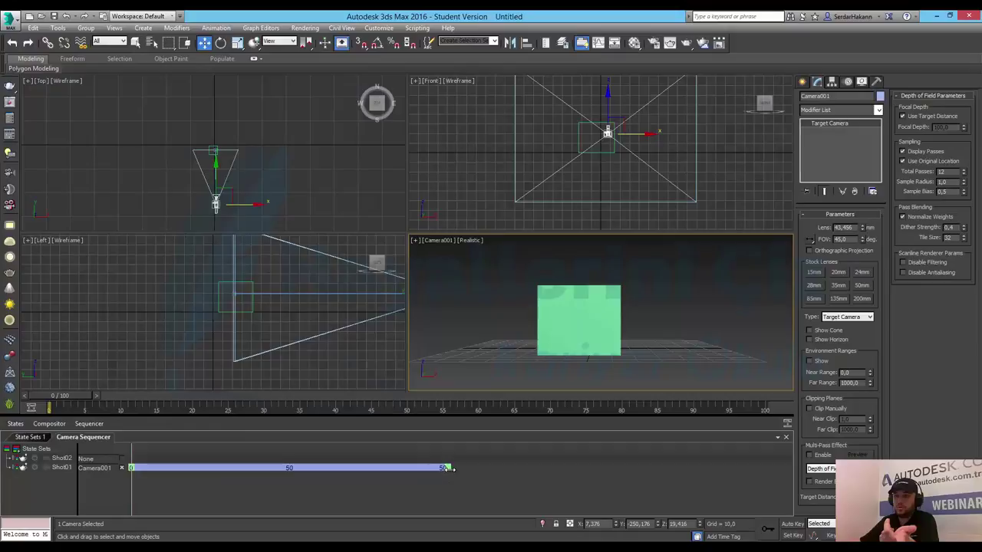
pyautogui.moveTo(445, 472)
pyautogui.mouseDown()
pyautogui.moveTo(243, 469)
pyautogui.moveTo(514, 502)
pyautogui.moveTo(418, 492)
pyautogui.mouseUp()
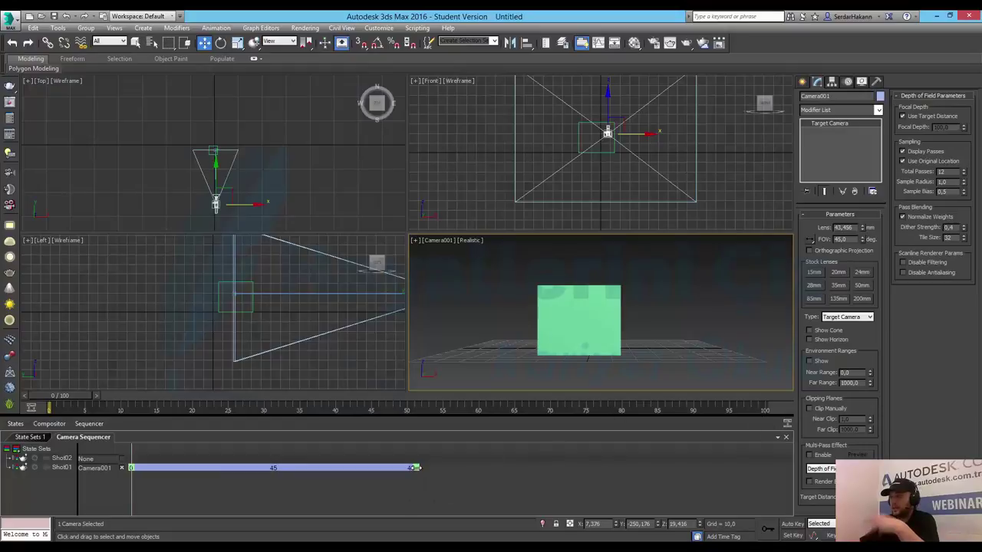
pyautogui.moveTo(417, 467); pyautogui.dragTo(454, 466)
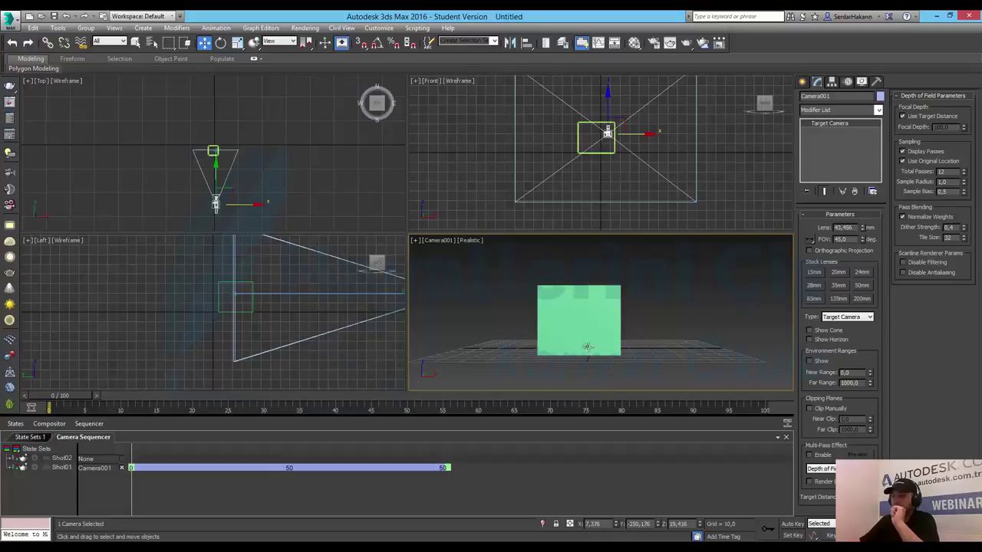
# Toggle the Perspective viewport between camera and perspective views, then select Camera001 in Top.
pyautogui.click(305, 175)
pyautogui.click(687, 347)
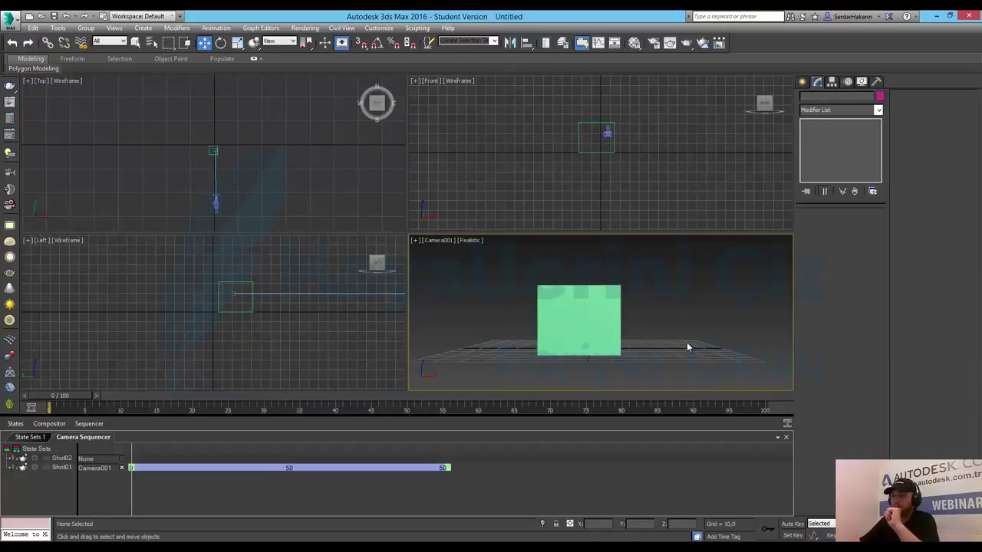
pyautogui.press('p')
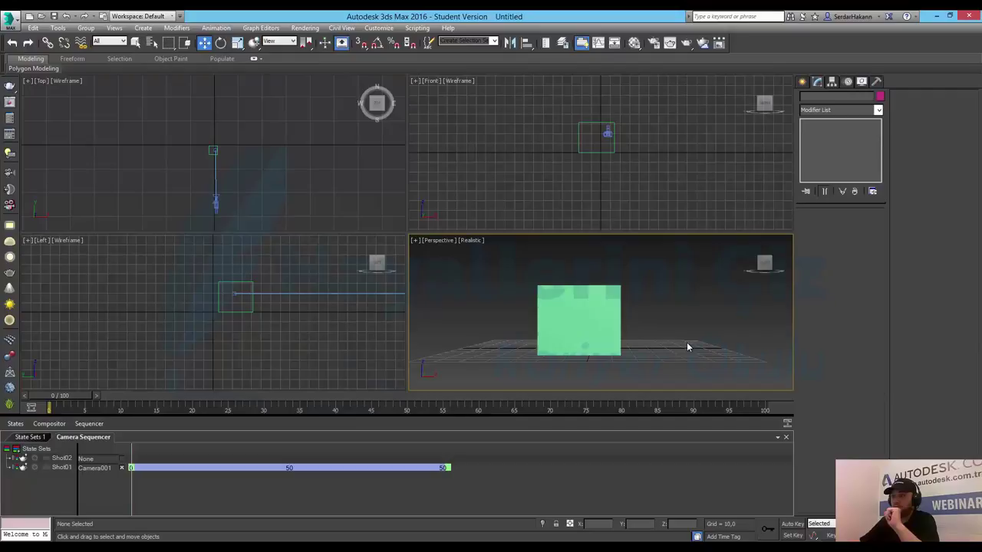
pyautogui.press('c')
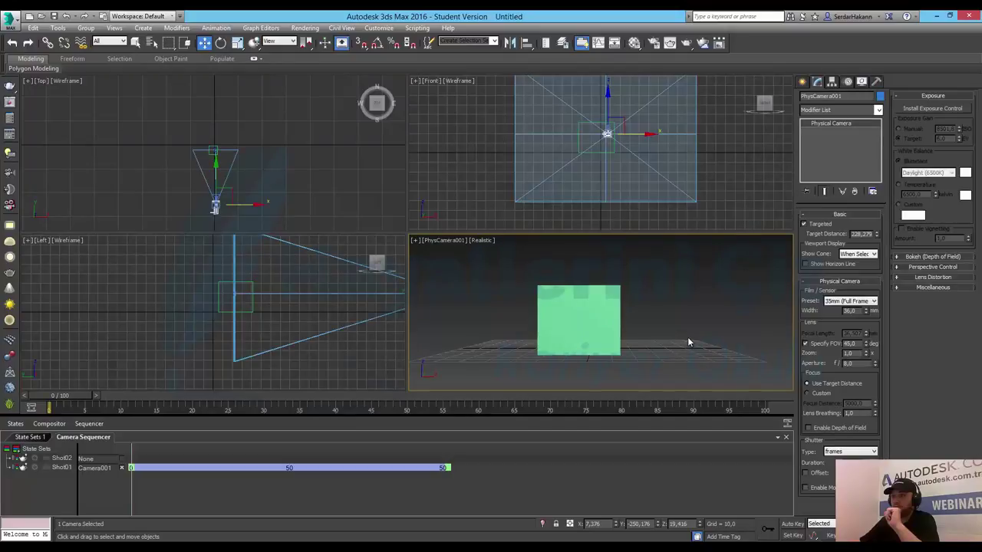
pyautogui.click(688, 340)
pyautogui.press('p')
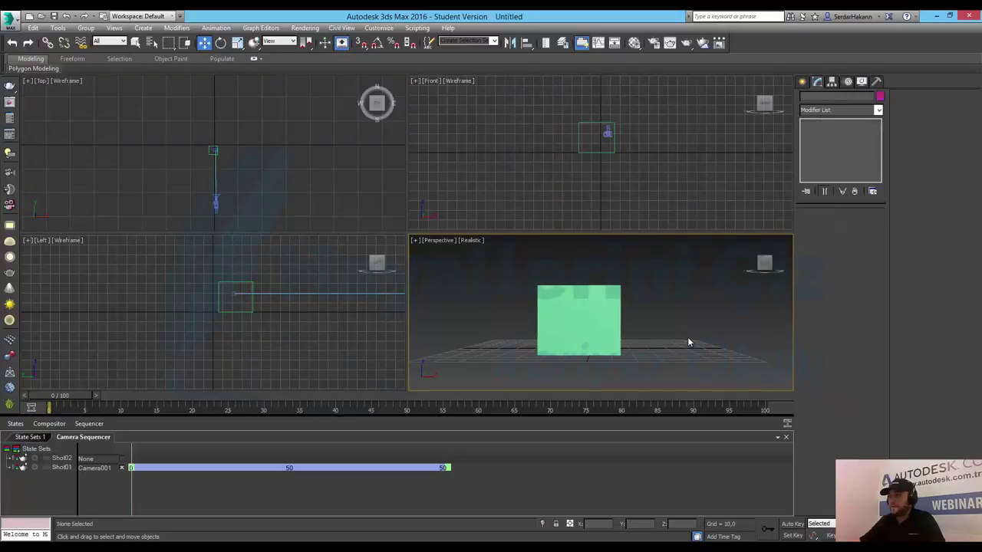
pyautogui.click(216, 203)
# Clone the camera as a copy named Camera002 and assign it to Shot02.
pyautogui.rightClick(212, 202)
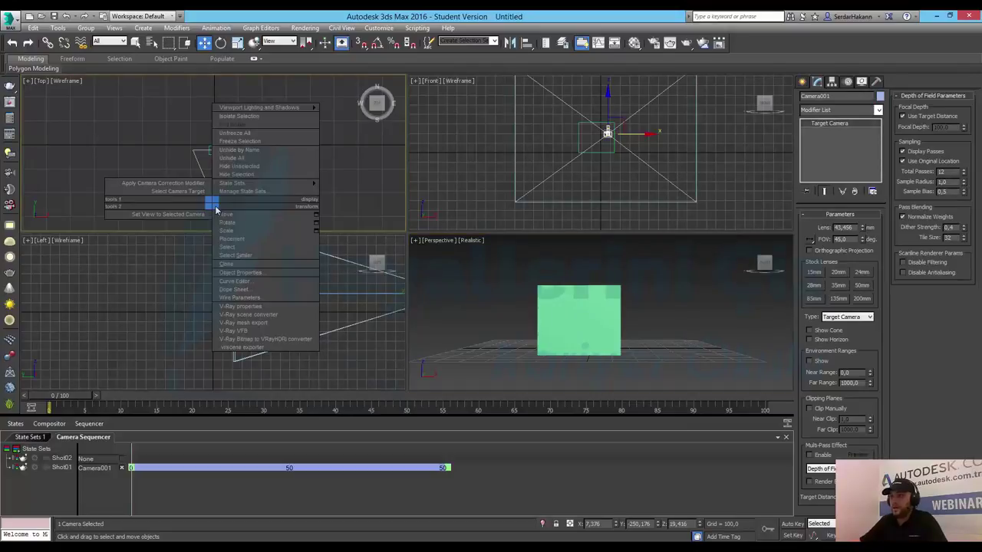
pyautogui.click(248, 263)
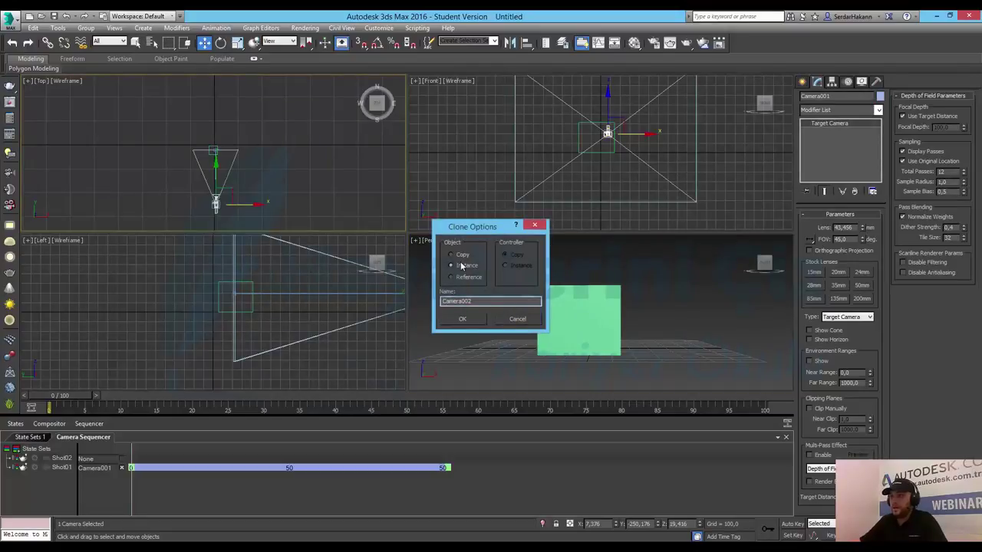
pyautogui.click(462, 318)
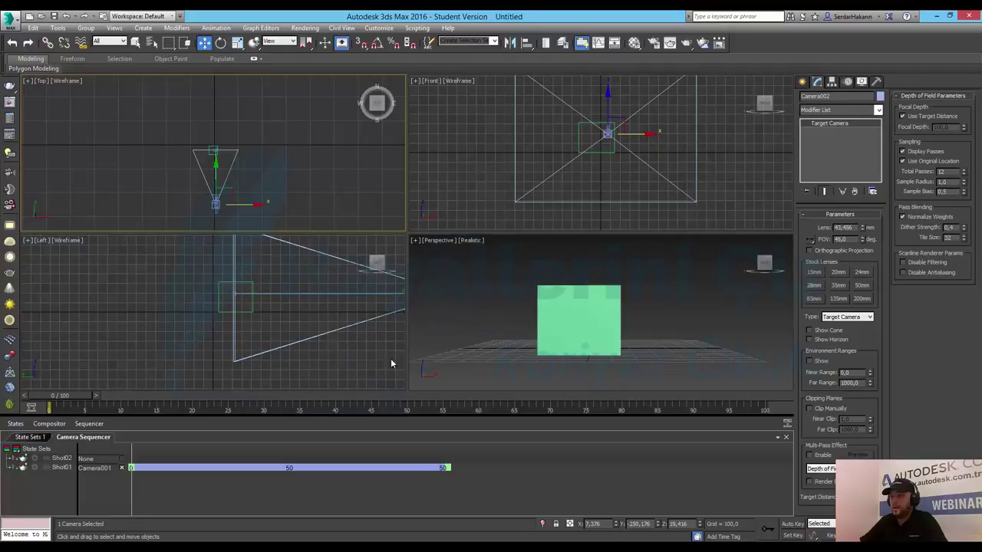
pyautogui.click(88, 459)
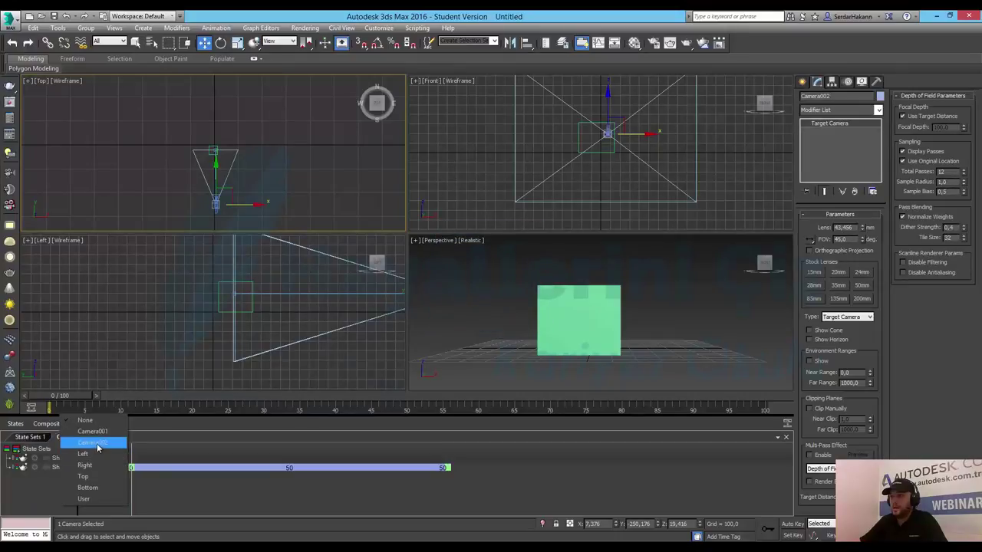
pyautogui.click(92, 440)
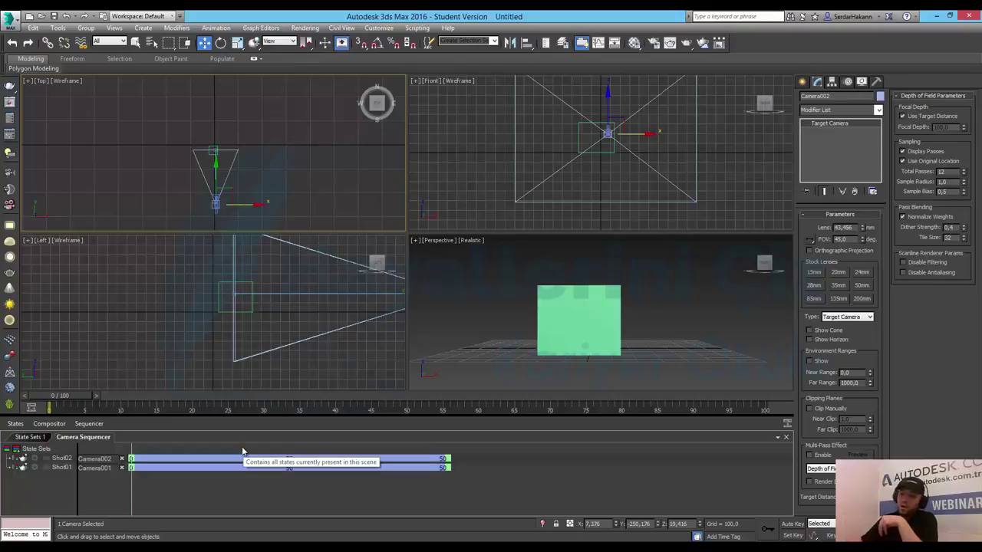
# Drag the Camera002 shot bar so it runs from frame 51 to 101.
pyautogui.moveTo(238, 460); pyautogui.dragTo(560, 466)
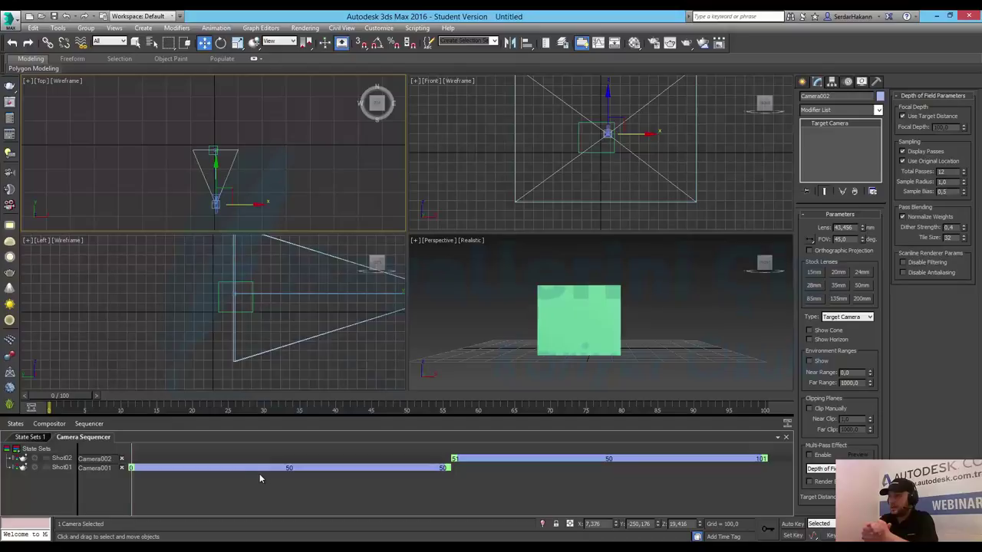
# Clear the selection, activate the Top viewport, and select Camera001 there.
pyautogui.click(503, 328)
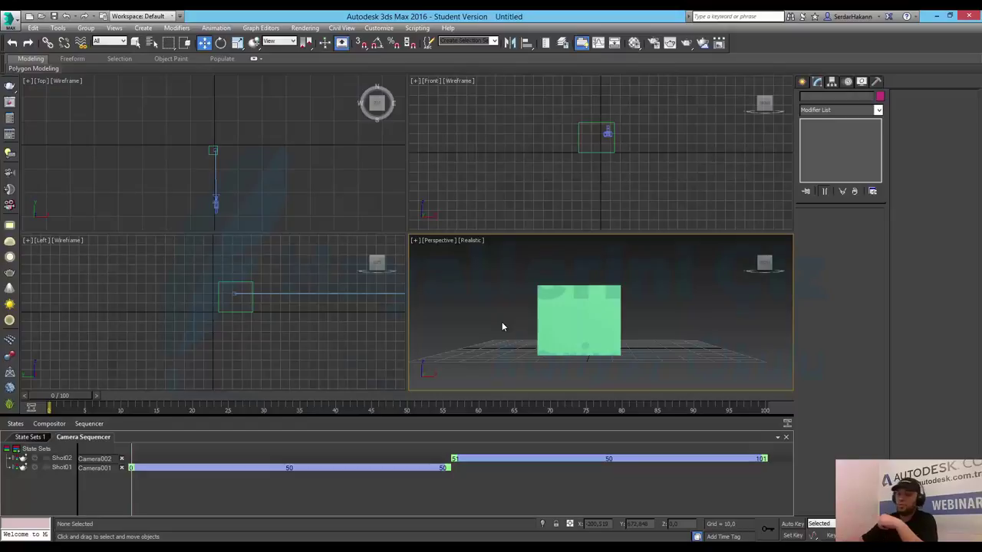
pyautogui.click(316, 358)
pyautogui.click(235, 173)
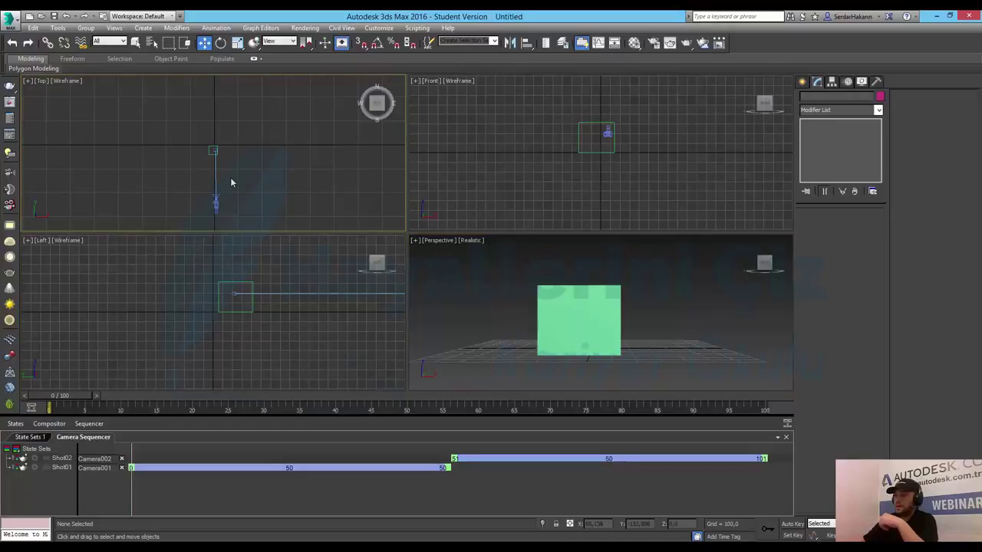
pyautogui.click(215, 201)
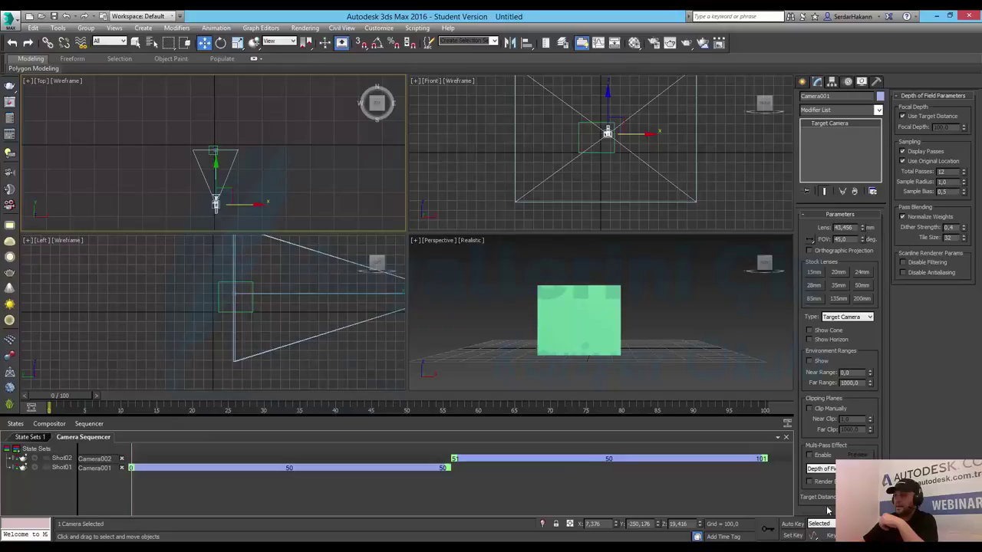
# Key Camera001 at frame 50 by moving it with Auto Key on, then select the other camera.
pyautogui.click(793, 524)
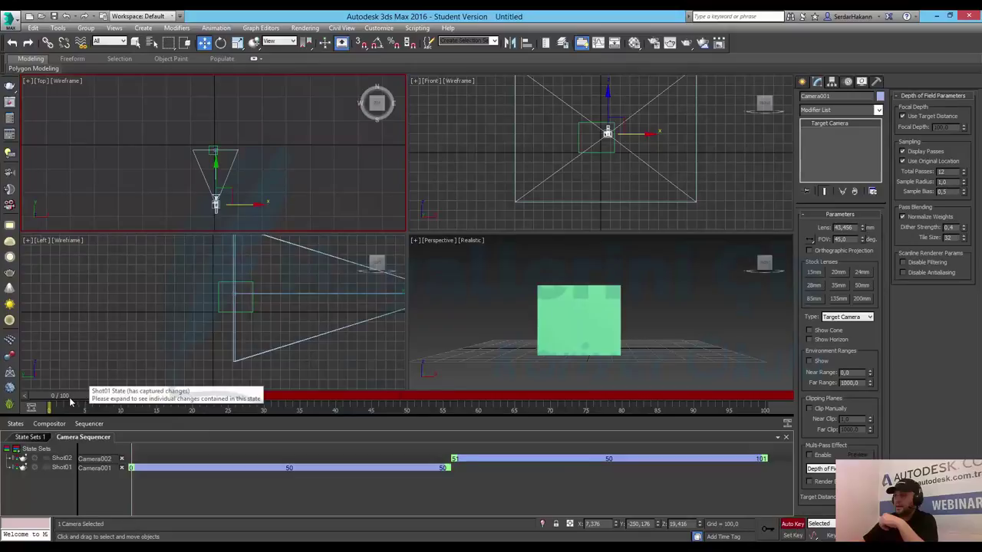
pyautogui.moveTo(61, 395); pyautogui.dragTo(407, 397)
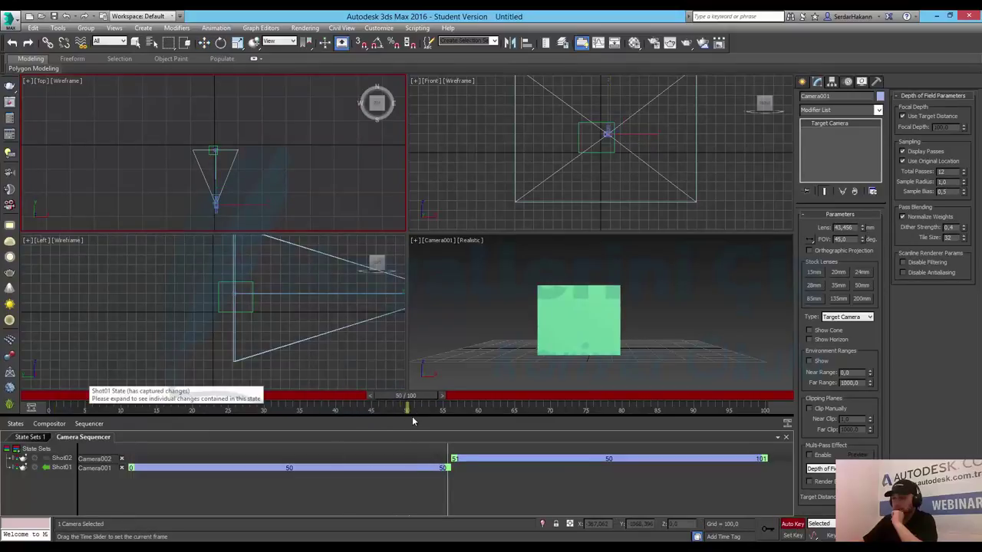
pyautogui.press('w')
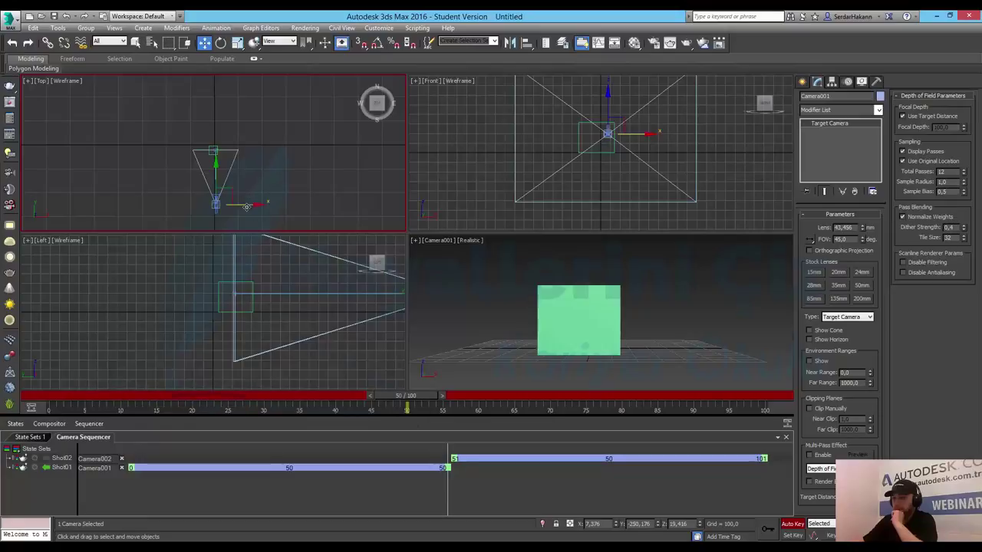
pyautogui.moveTo(246, 206)
pyautogui.mouseDown()
pyautogui.moveTo(262, 129)
pyautogui.moveTo(172, 160)
pyautogui.moveTo(216, 203)
pyautogui.mouseUp()
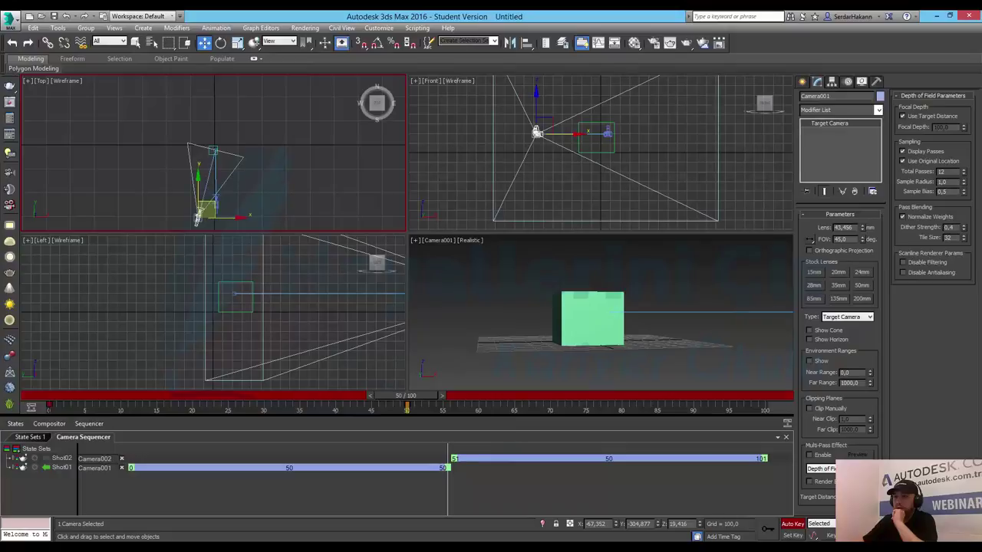
pyautogui.click(791, 525)
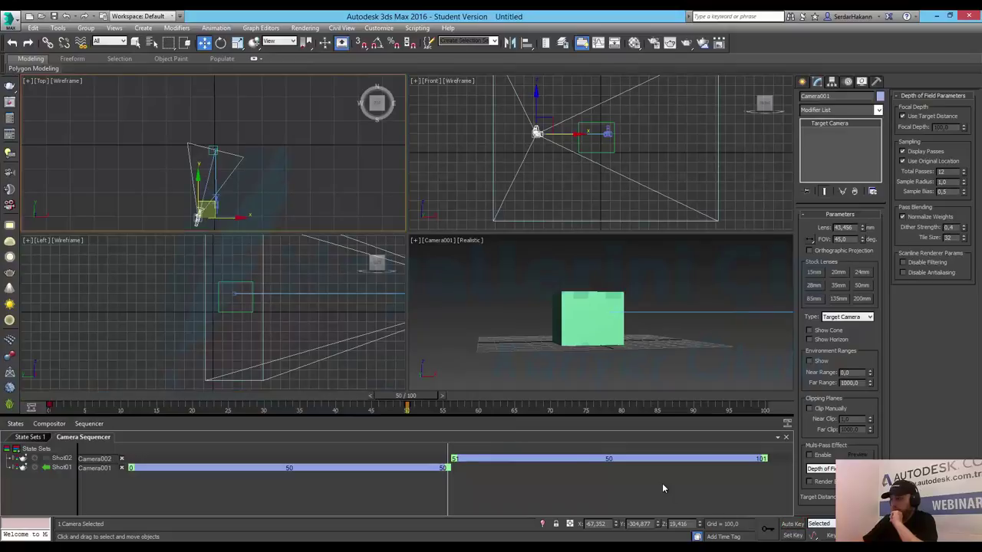
pyautogui.click(232, 211)
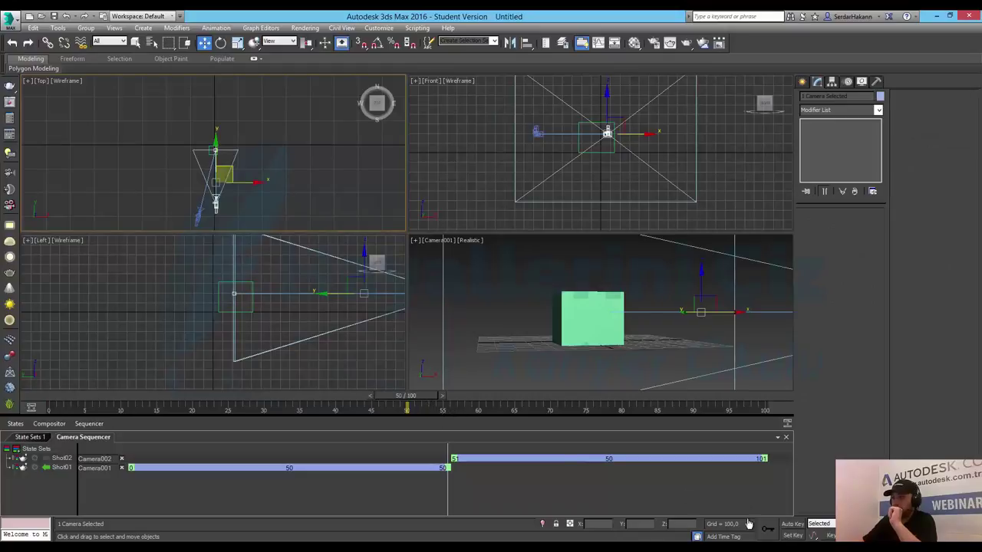
# With Auto Key on from frame 51, move Camera002 at frame 100 to view the box at an angle.
pyautogui.press('q')
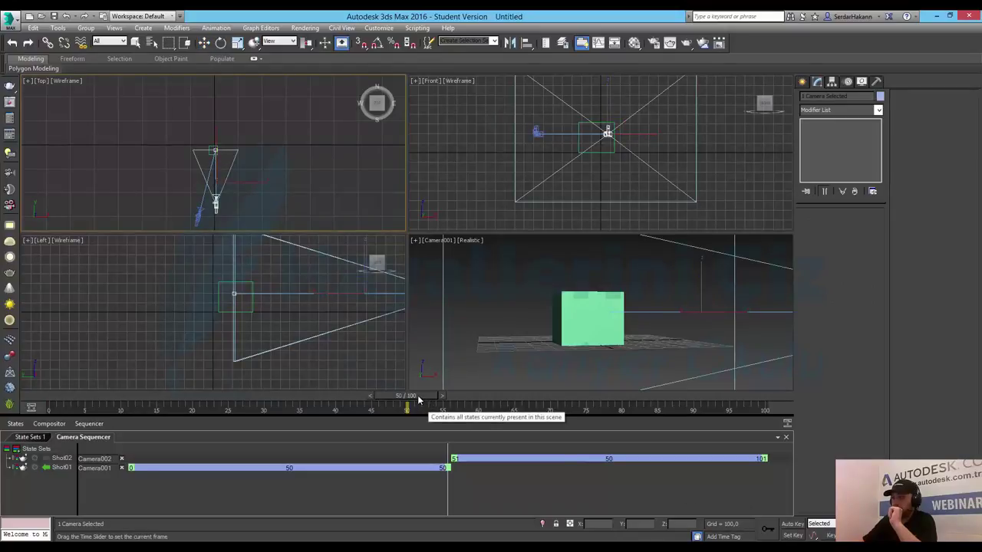
pyautogui.moveTo(421, 400); pyautogui.dragTo(425, 399)
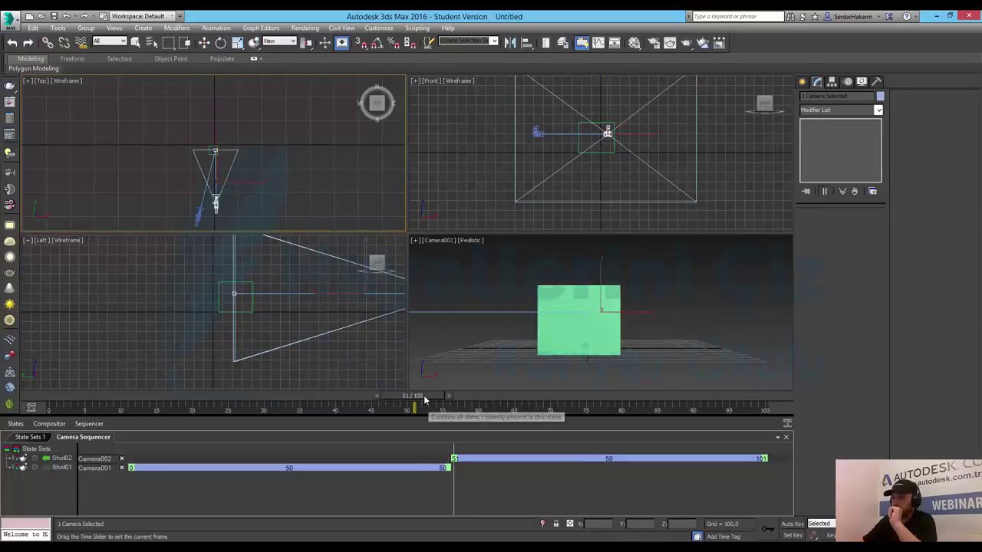
pyautogui.press('w')
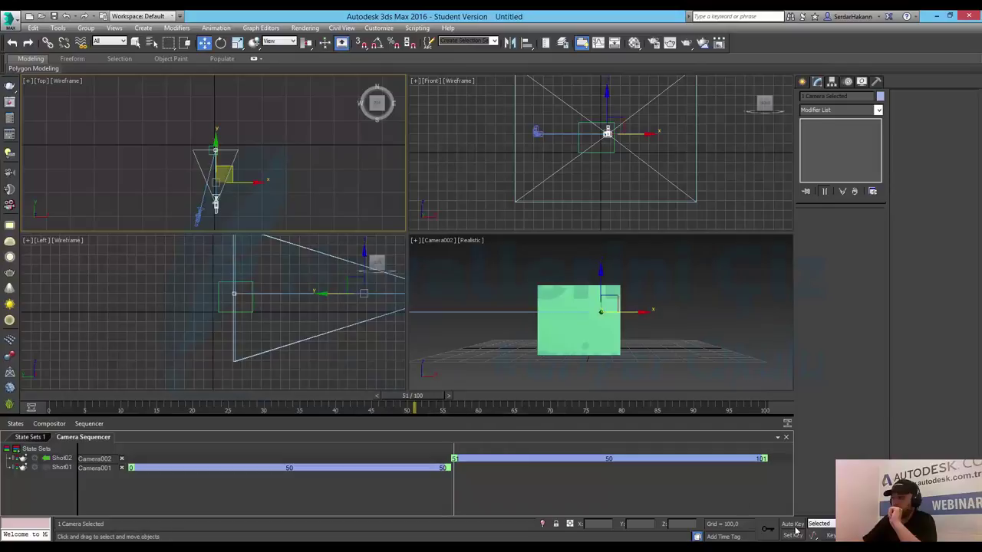
pyautogui.click(794, 524)
pyautogui.moveTo(428, 405); pyautogui.dragTo(765, 407)
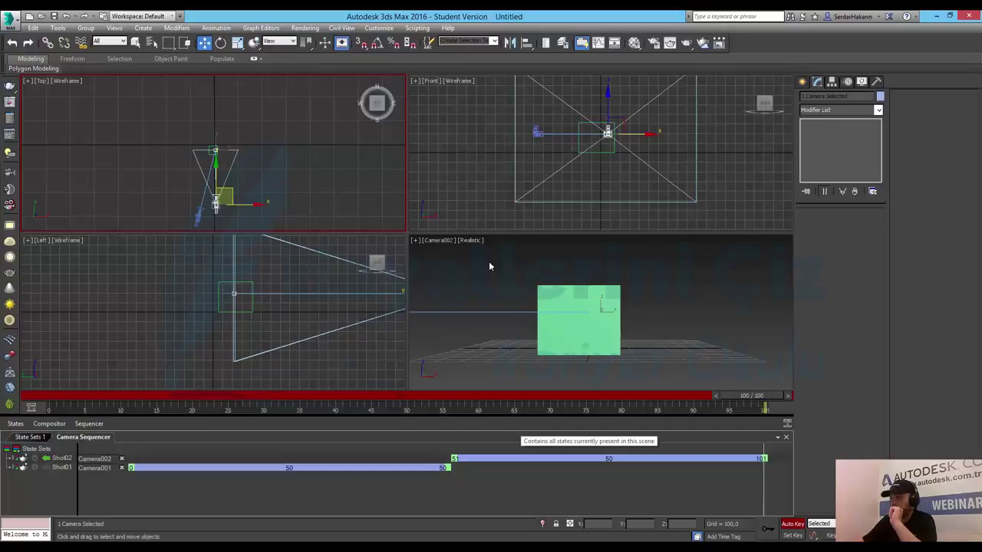
pyautogui.moveTo(252, 204); pyautogui.dragTo(220, 204)
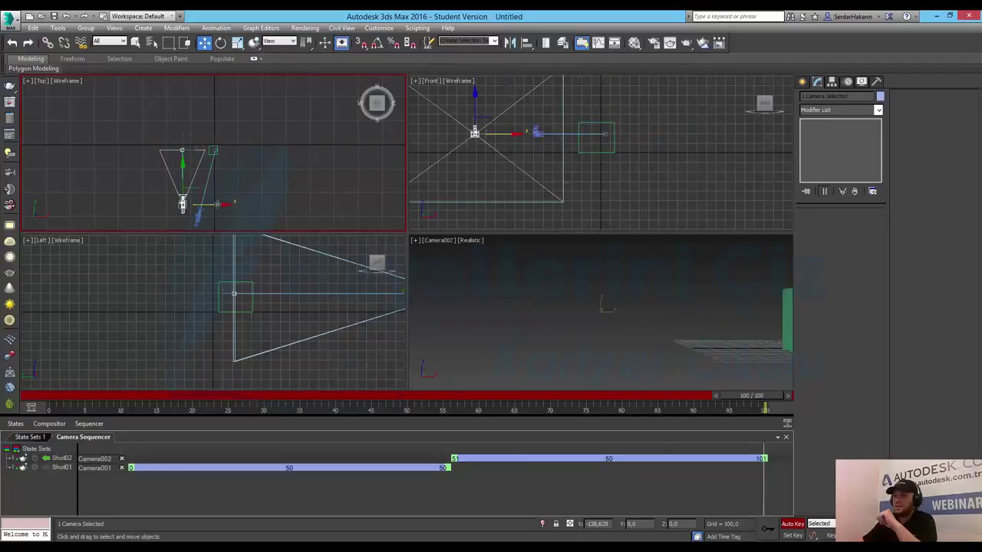
pyautogui.hotkey('ctrl', 'z')
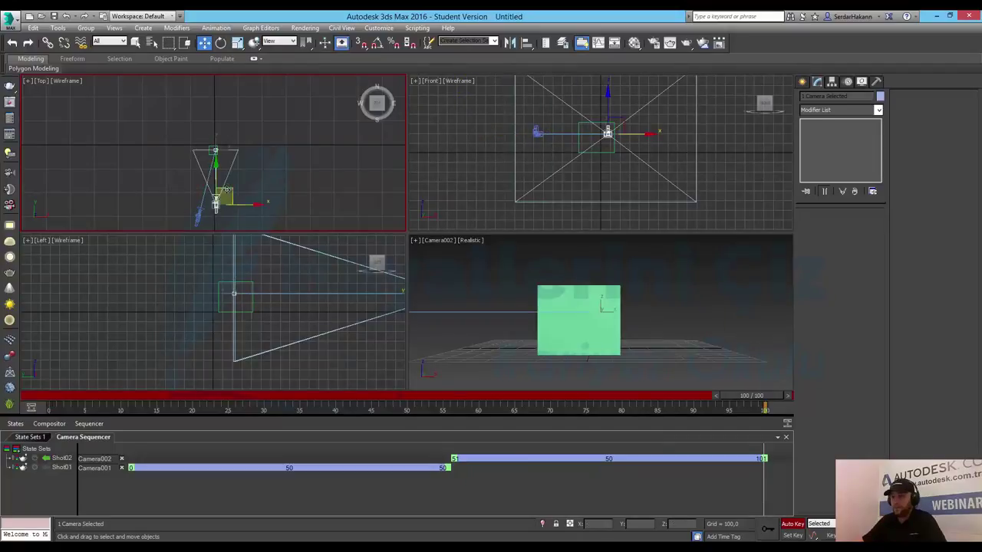
pyautogui.hotkey('ctrl', 'z')
pyautogui.click(215, 206)
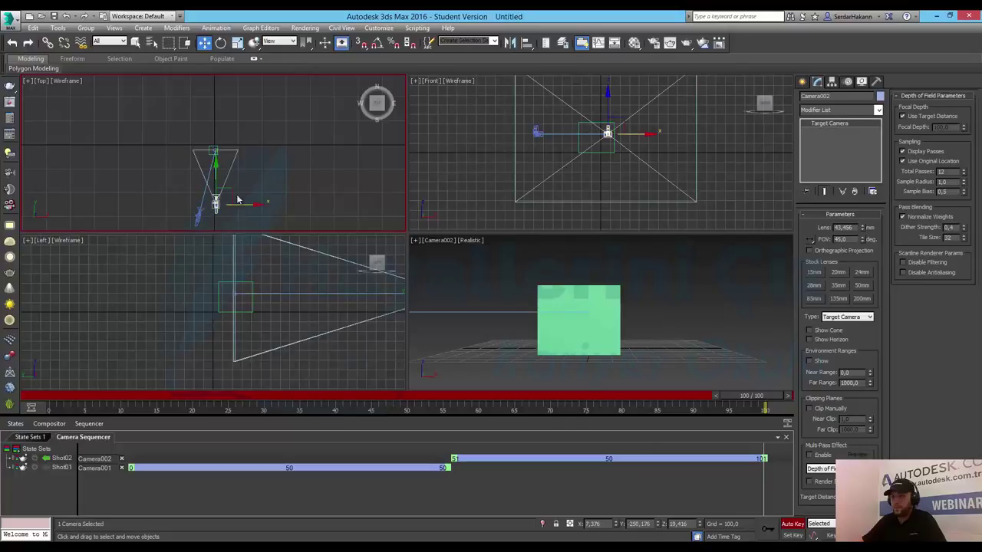
pyautogui.moveTo(216, 204)
pyautogui.mouseDown()
pyautogui.moveTo(199, 125)
pyautogui.moveTo(247, 201)
pyautogui.moveTo(234, 211)
pyautogui.mouseUp()
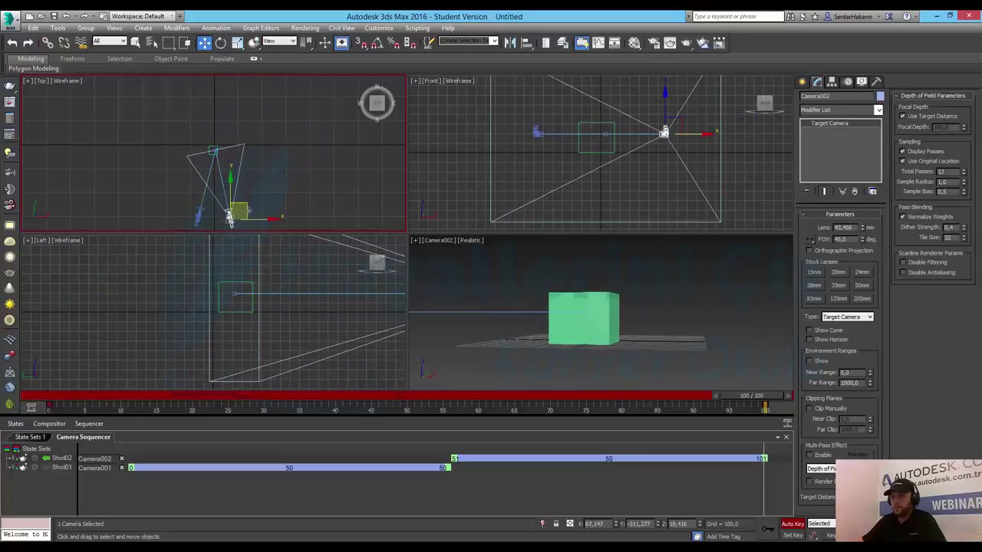
pyautogui.click(792, 524)
# Maximize the Camera002 view and play the Shot01/Shot02 sequence from the first frame.
pyautogui.click(732, 356)
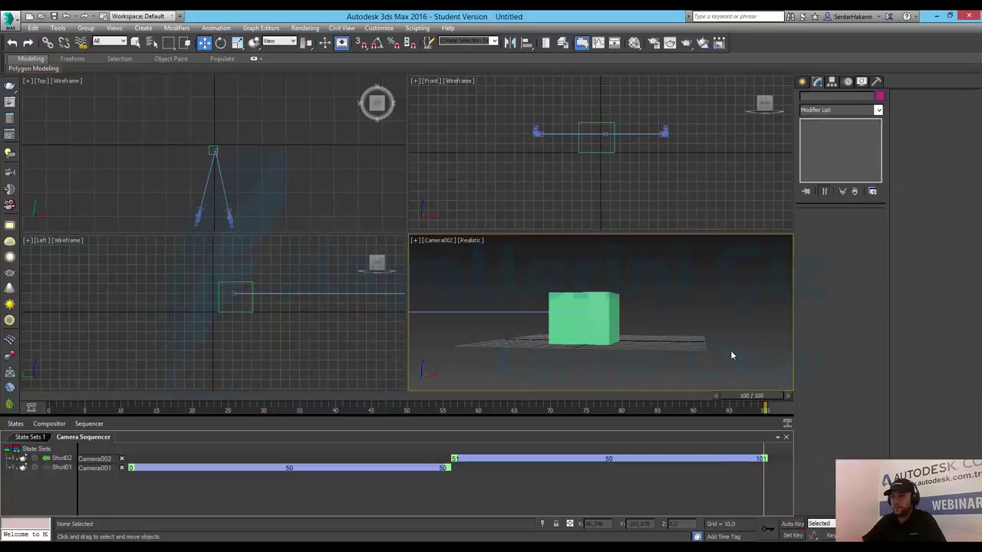
pyautogui.hotkey('alt', 'w')
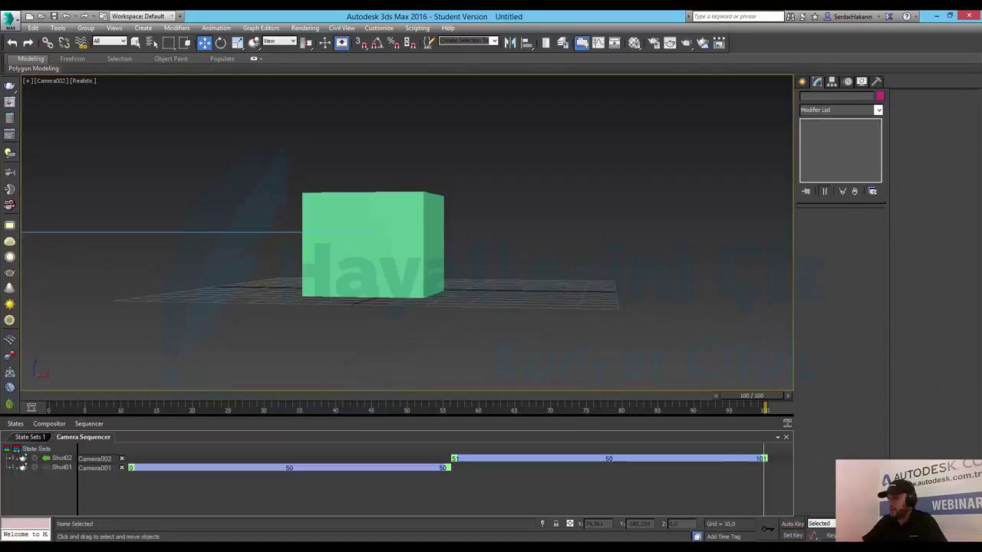
pyautogui.press('Home')
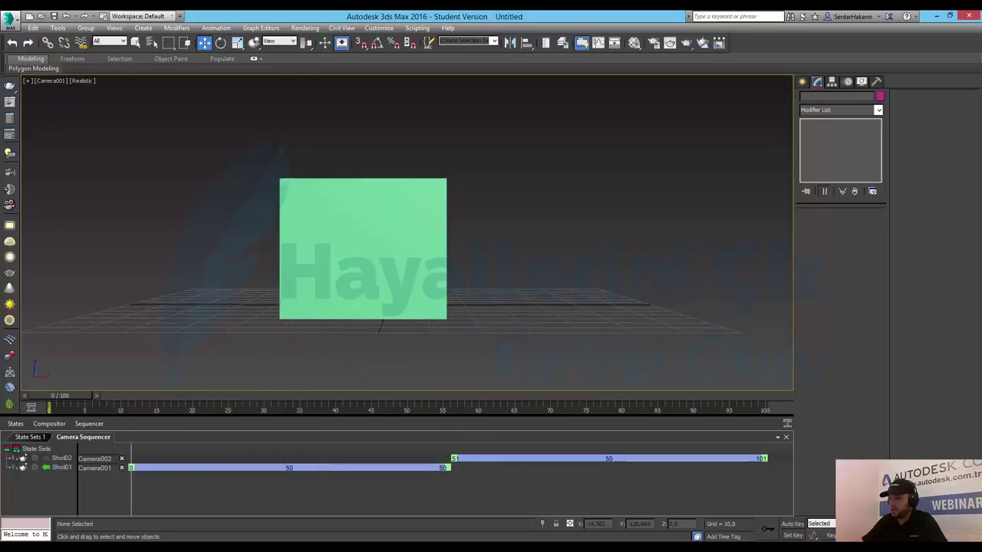
pyautogui.press('/')
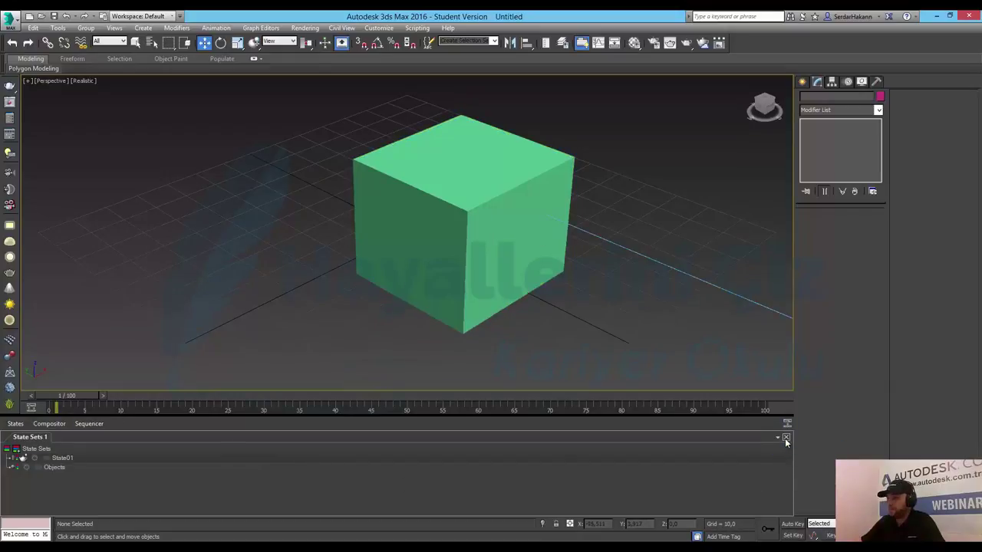
# Delete the old cube and its leftover camera from the scene.
pyautogui.click(535, 228)
pyautogui.click(623, 205)
pyautogui.scroll(-3, 614, 228)
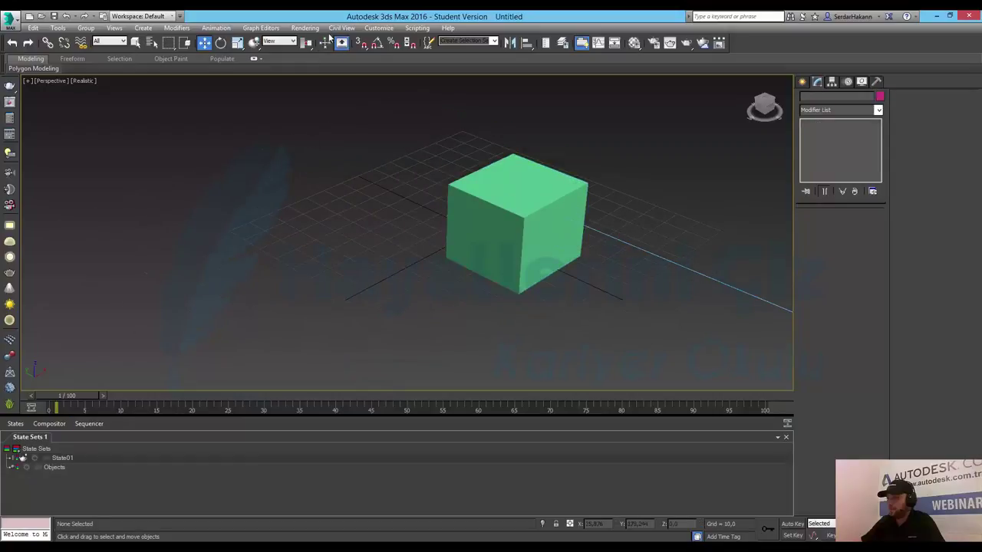
pyautogui.click(535, 187)
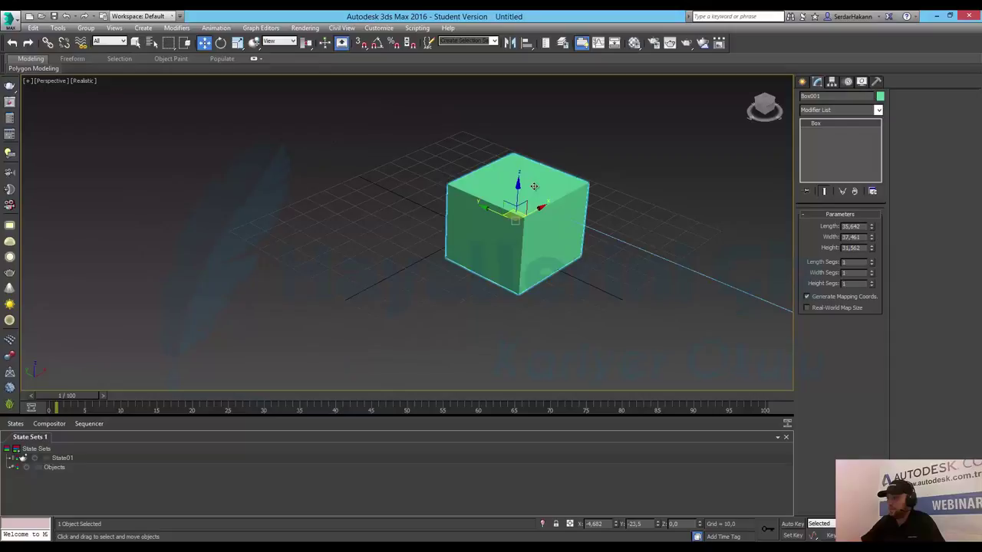
pyautogui.press('Delete')
pyautogui.click(527, 205)
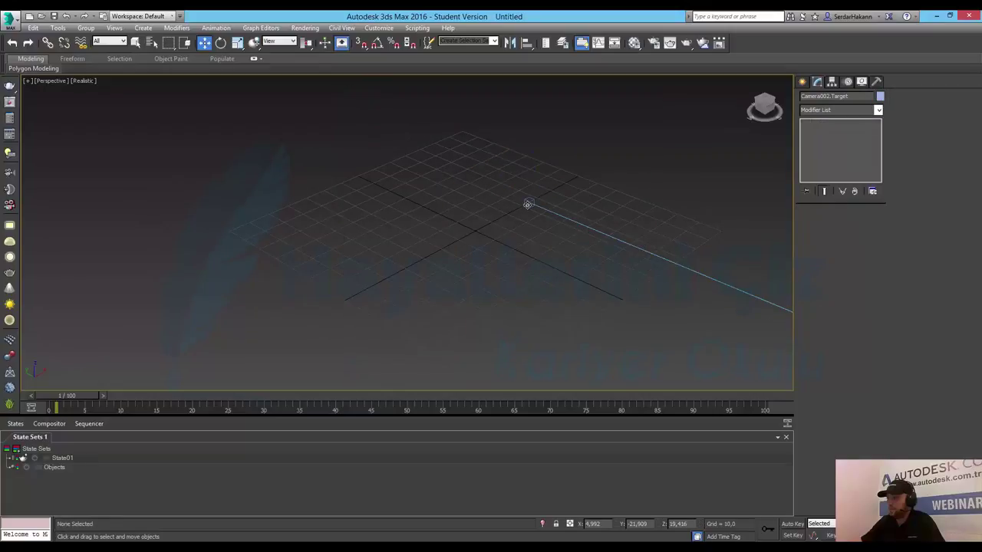
pyautogui.click(527, 204)
pyautogui.press('Delete')
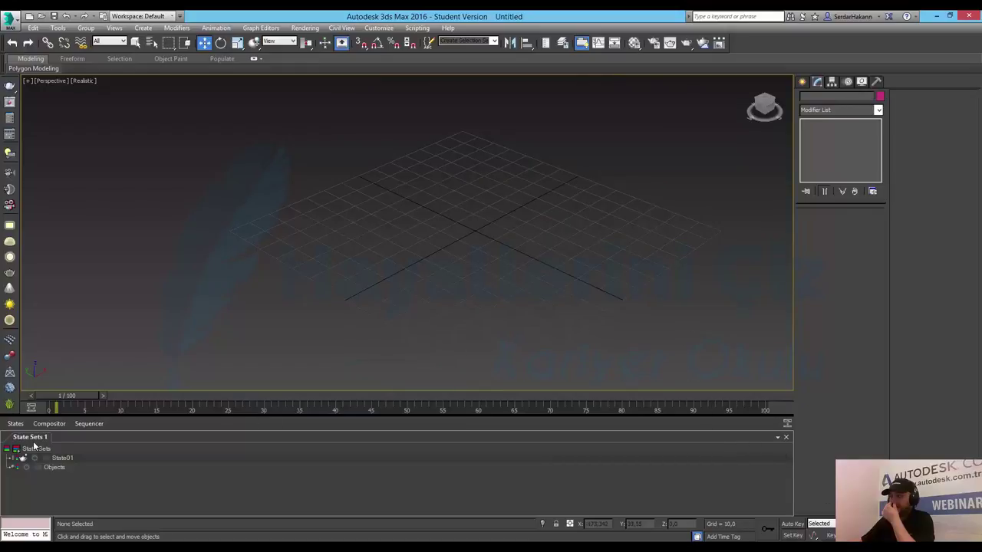
# Create a new standard Box about 42 units tall at the grid centre.
pyautogui.click(16, 425)
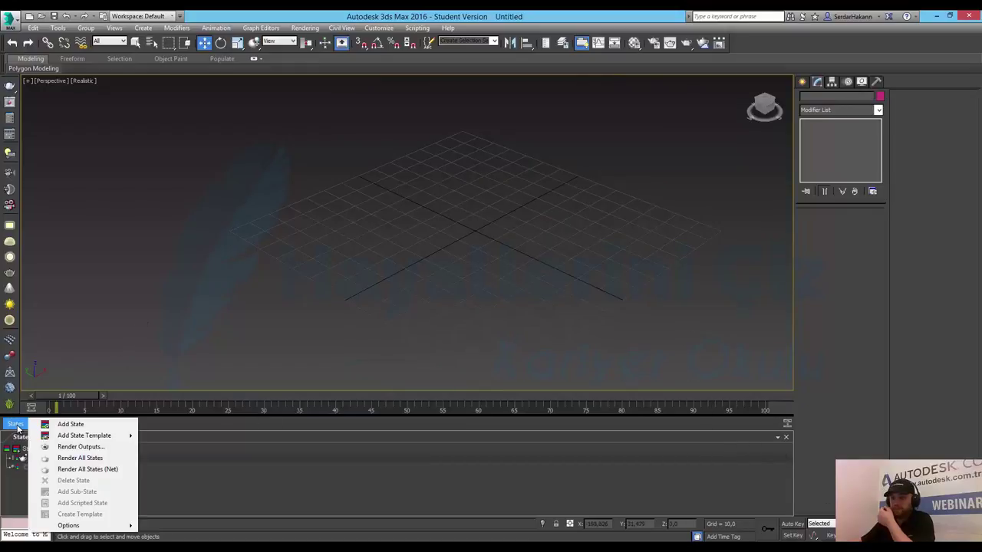
pyautogui.click(307, 349)
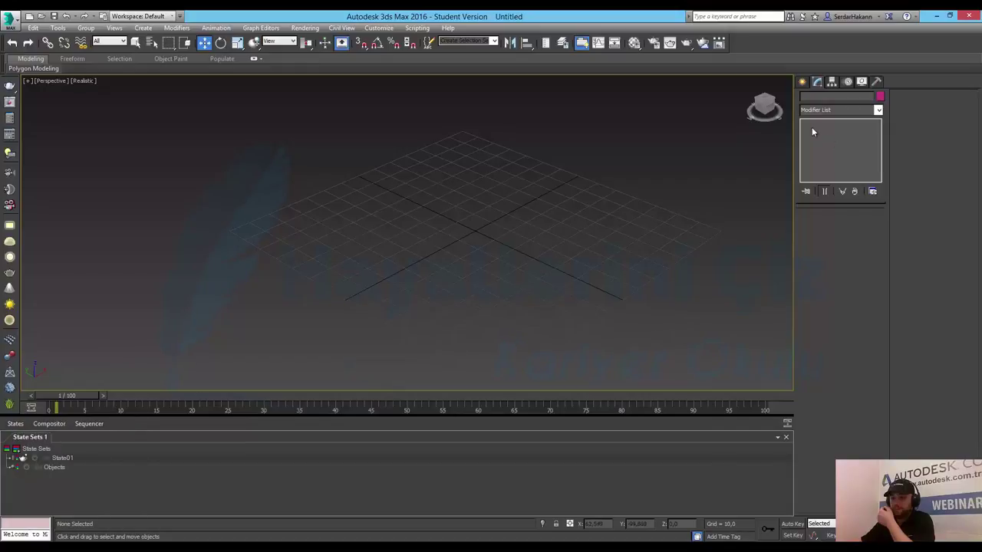
pyautogui.click(804, 83)
pyautogui.click(805, 98)
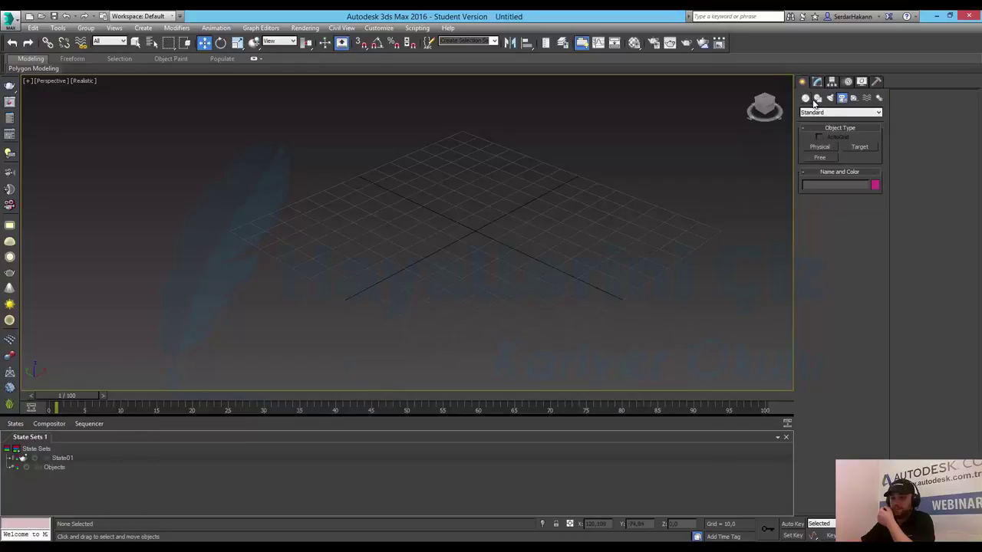
pyautogui.click(820, 147)
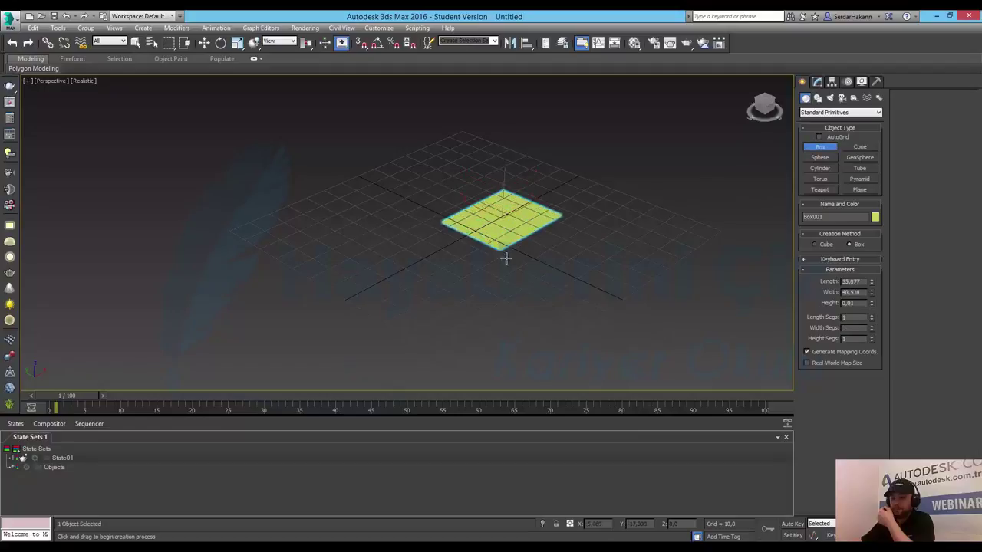
pyautogui.moveTo(501, 199); pyautogui.dragTo(512, 280)
pyautogui.click(517, 182)
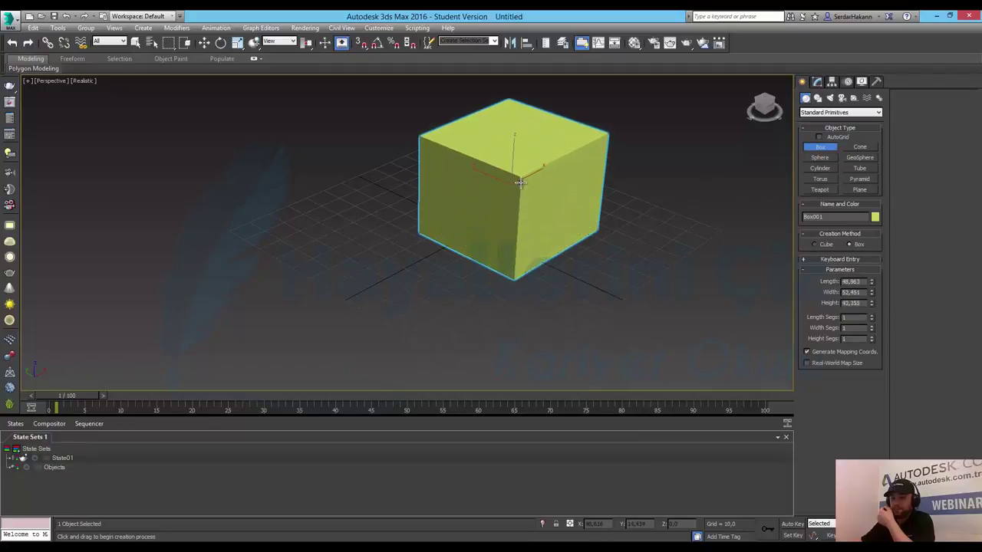
pyautogui.click(311, 30)
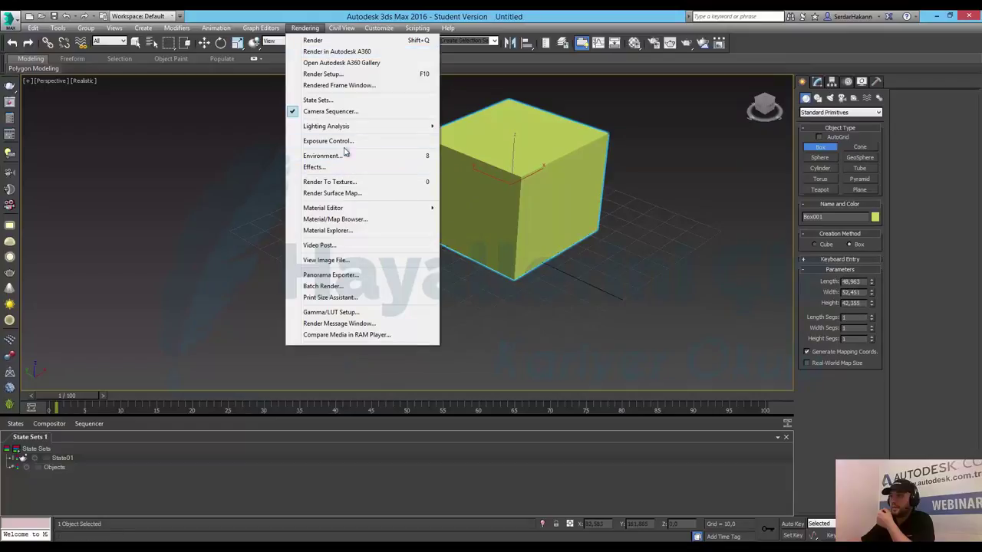
# In Render Setup, set NVIDIA mental ray in Production mode, rendering Quad 4 - Perspective.
pyautogui.click(357, 76)
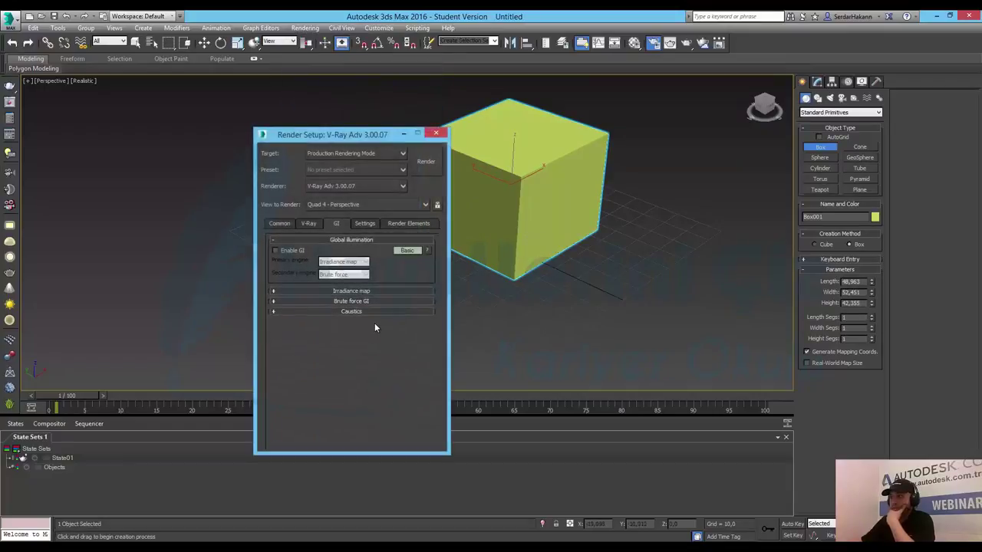
pyautogui.click(309, 225)
pyautogui.click(365, 226)
pyautogui.click(389, 227)
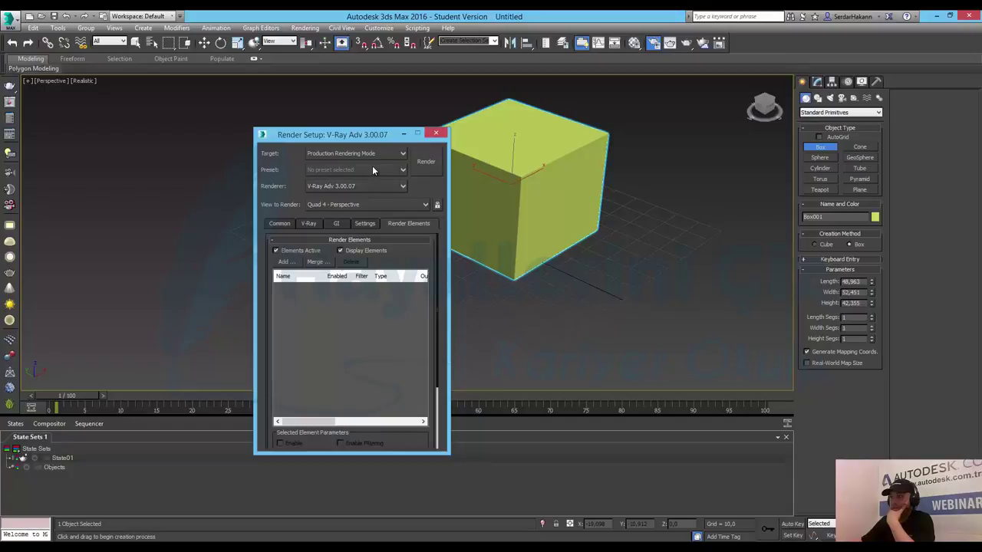
pyautogui.click(342, 155)
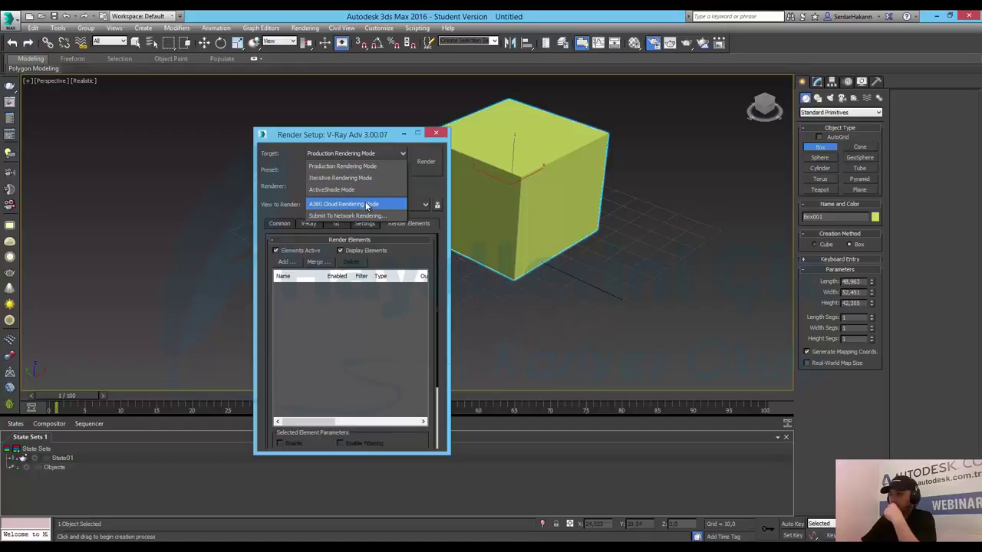
pyautogui.click(355, 170)
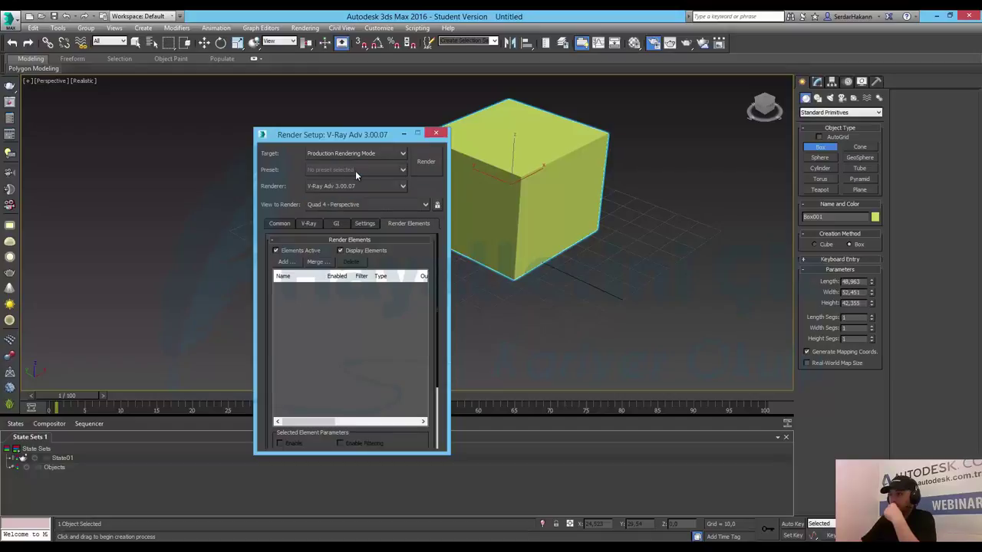
pyautogui.click(356, 186)
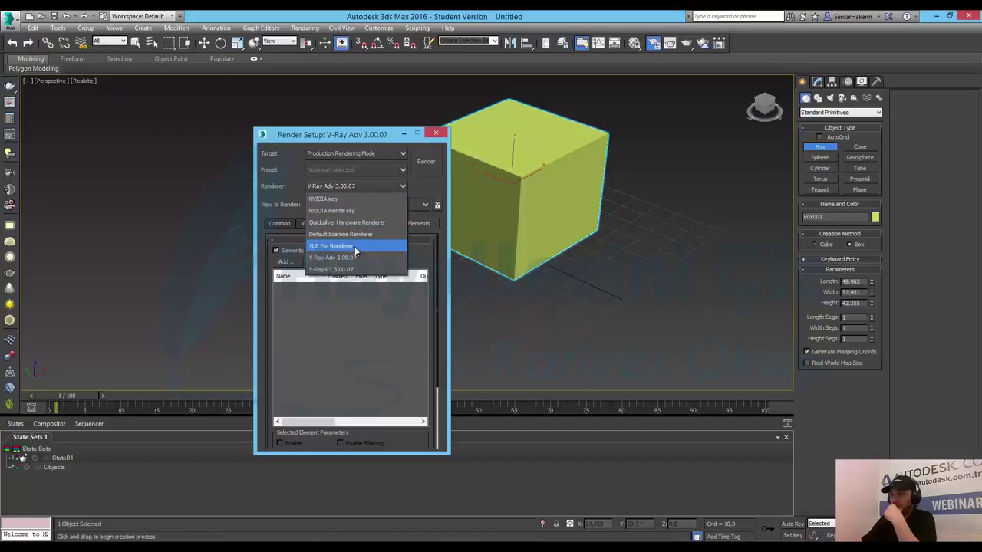
pyautogui.press('Escape')
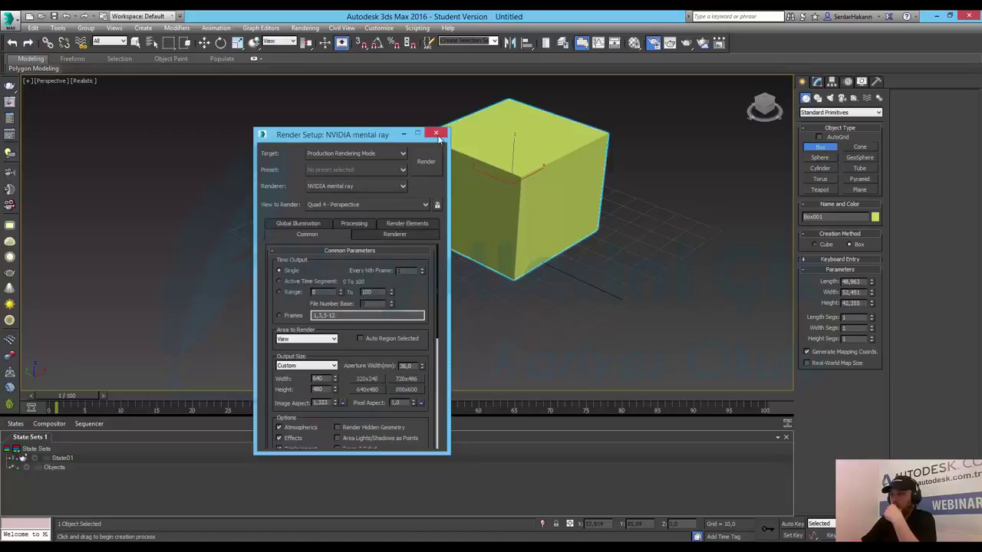
pyautogui.click(363, 207)
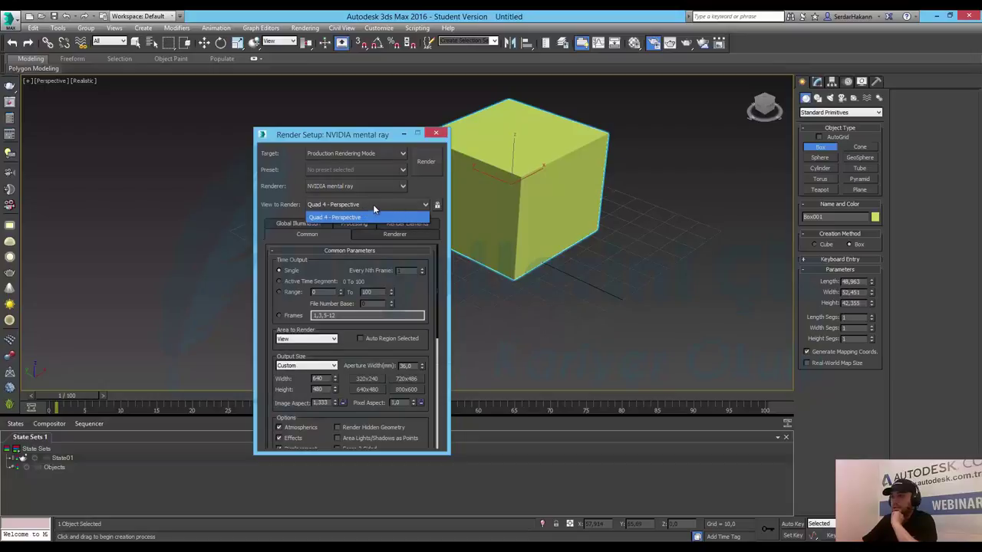
pyautogui.click(394, 203)
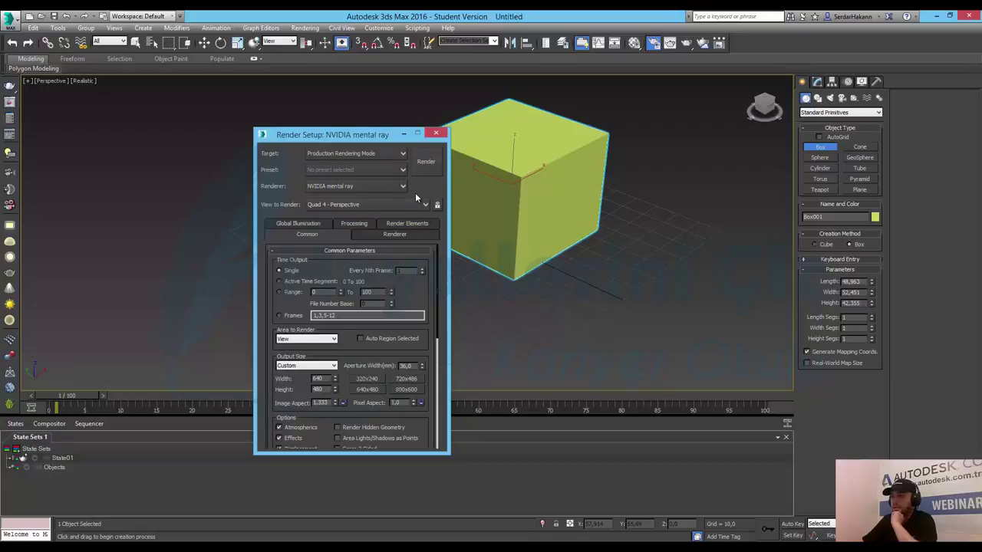
# Hide State Sets, close Render Setup, zoom extents on the box, and show the safe frame.
pyautogui.click(304, 27)
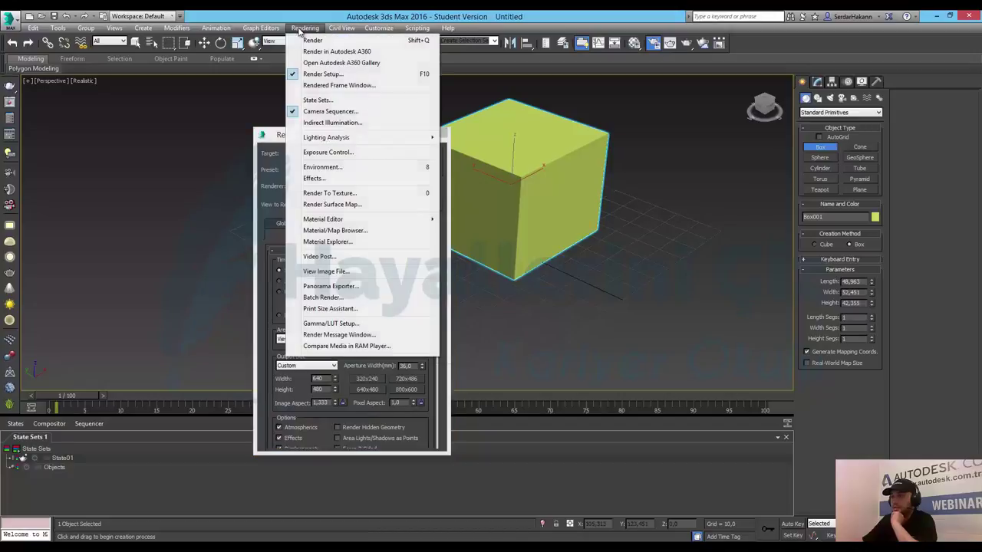
pyautogui.click(326, 113)
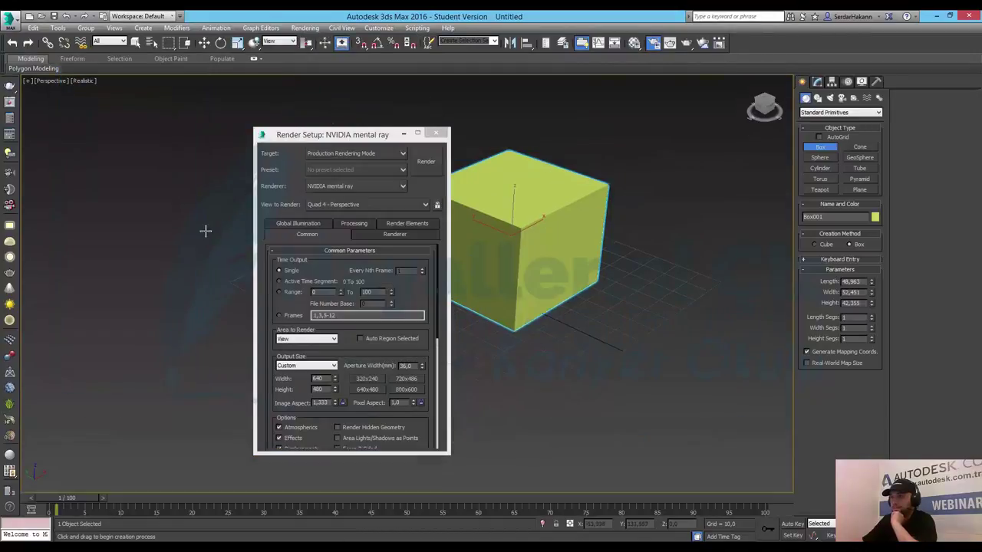
pyautogui.click(435, 135)
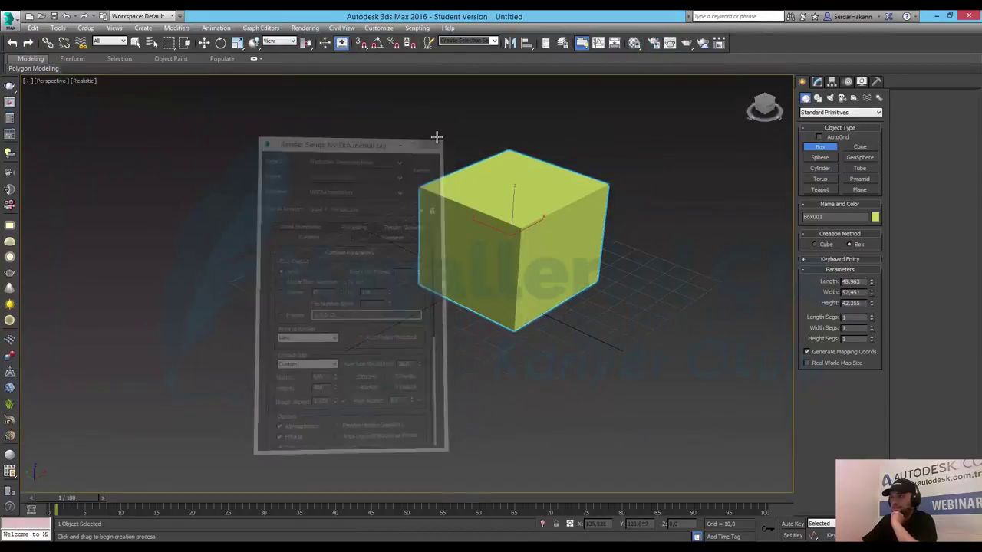
pyautogui.press('z')
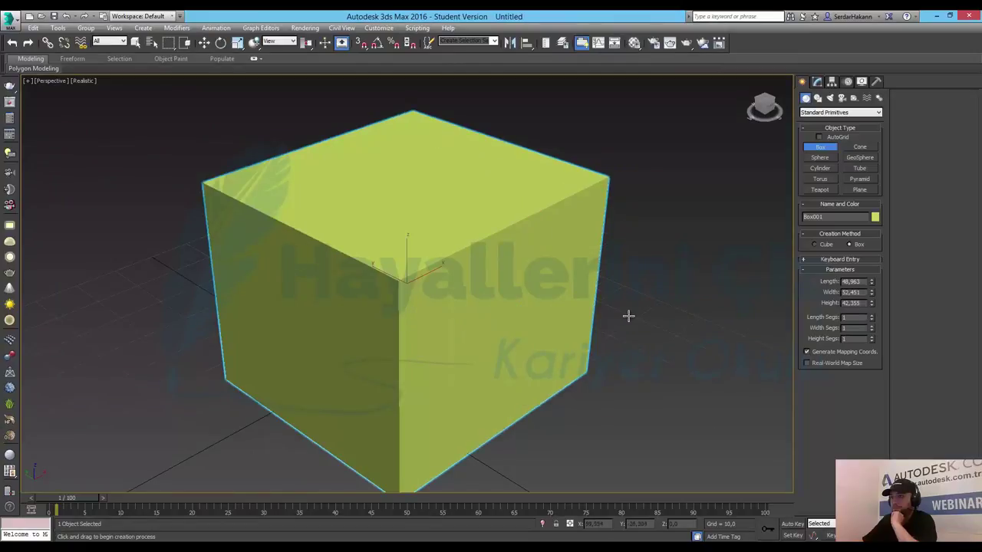
pyautogui.hotkey('shift', 'f')
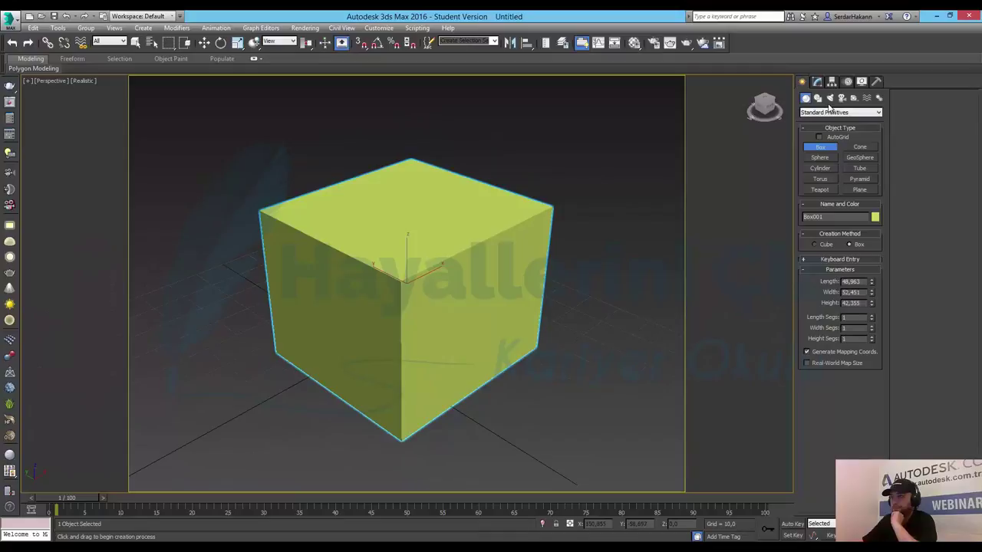
# Create the physical camera PhysCamera001 from the Perspective view and open its Modify settings.
pyautogui.click(842, 98)
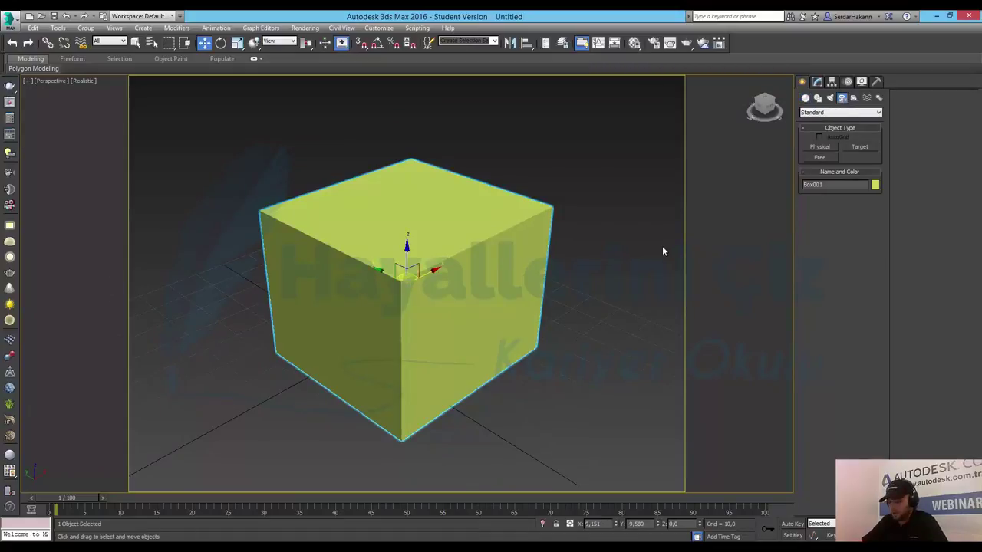
pyautogui.hotkey('ctrl', 'c')
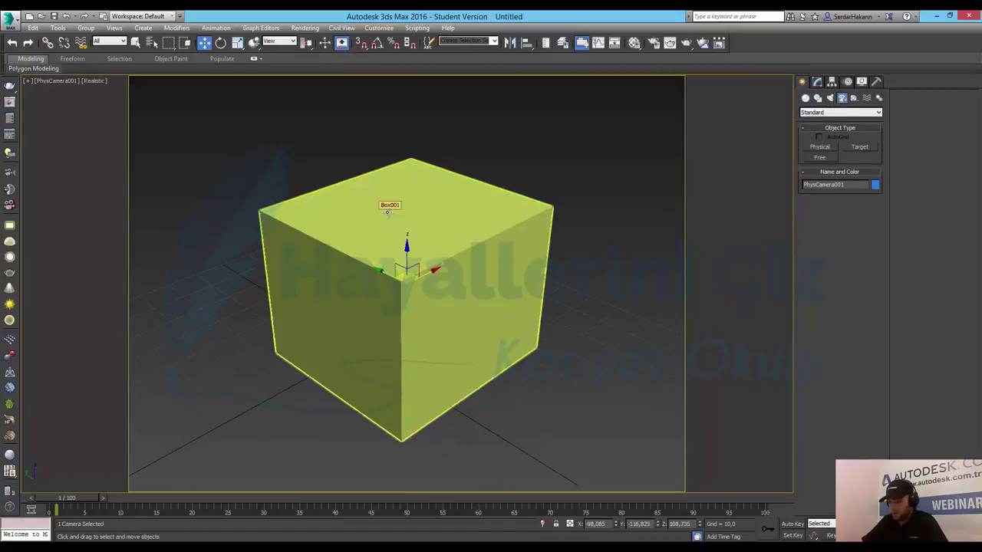
pyautogui.click(815, 82)
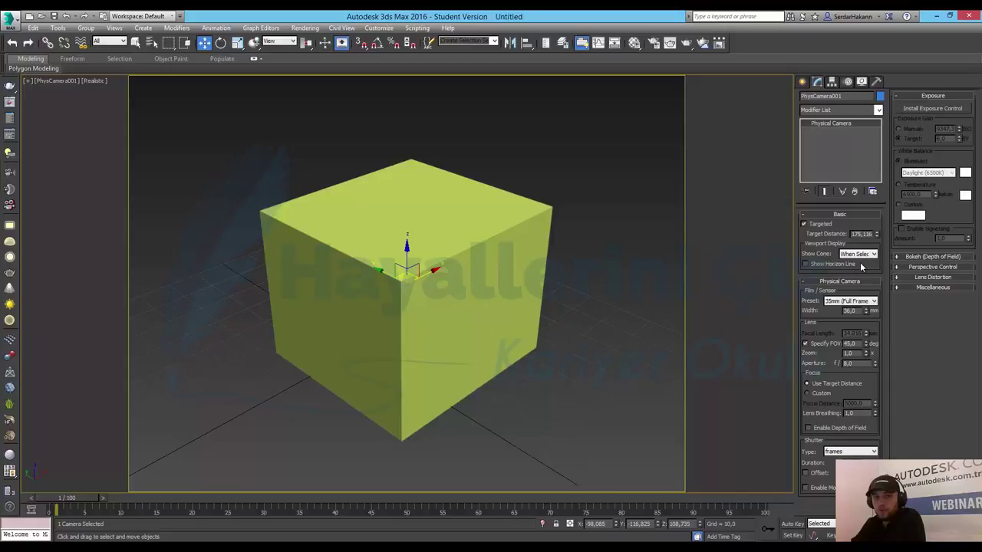
# Keep the camera cone shown only when selected and open the Film/Sensor preset list.
pyautogui.click(862, 256)
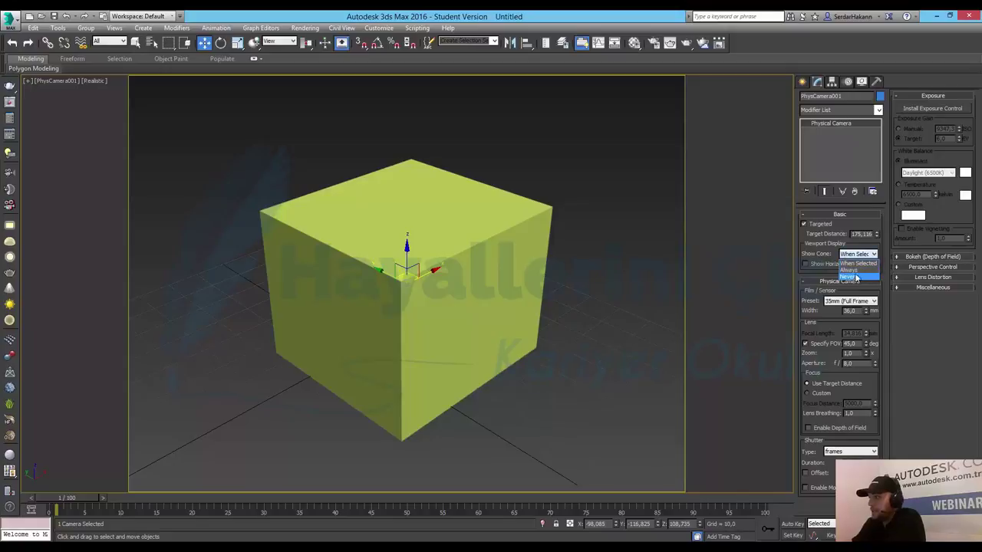
pyautogui.click(816, 254)
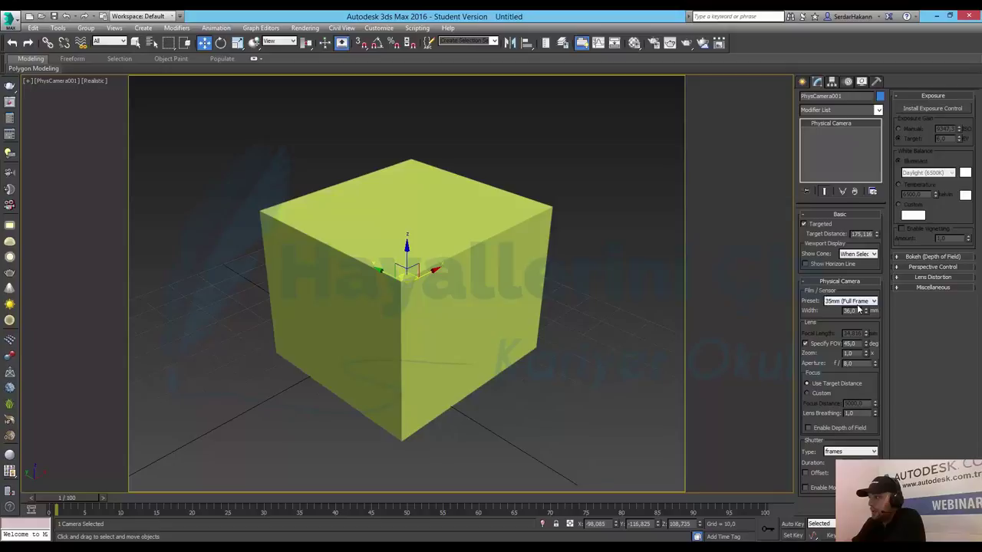
pyautogui.click(859, 303)
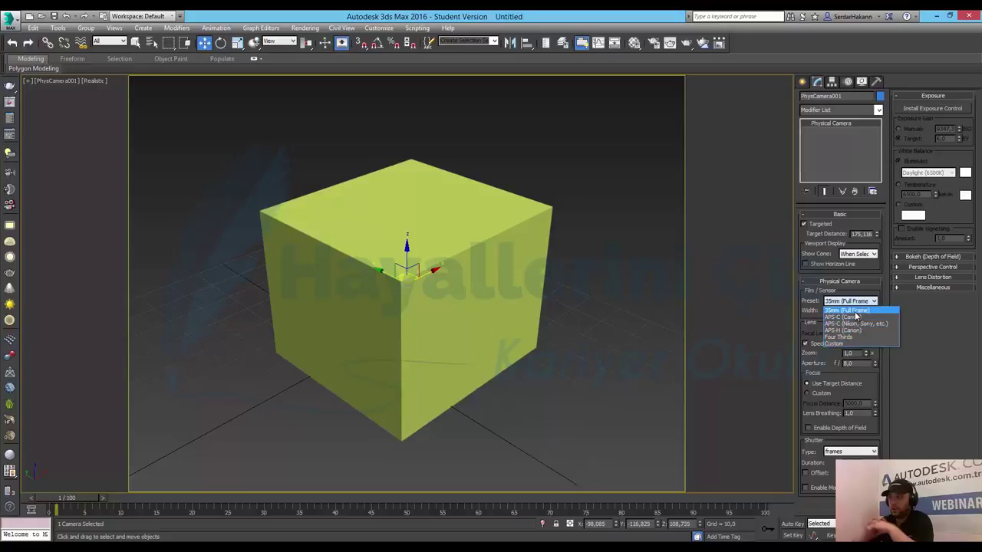
pyautogui.click(844, 310)
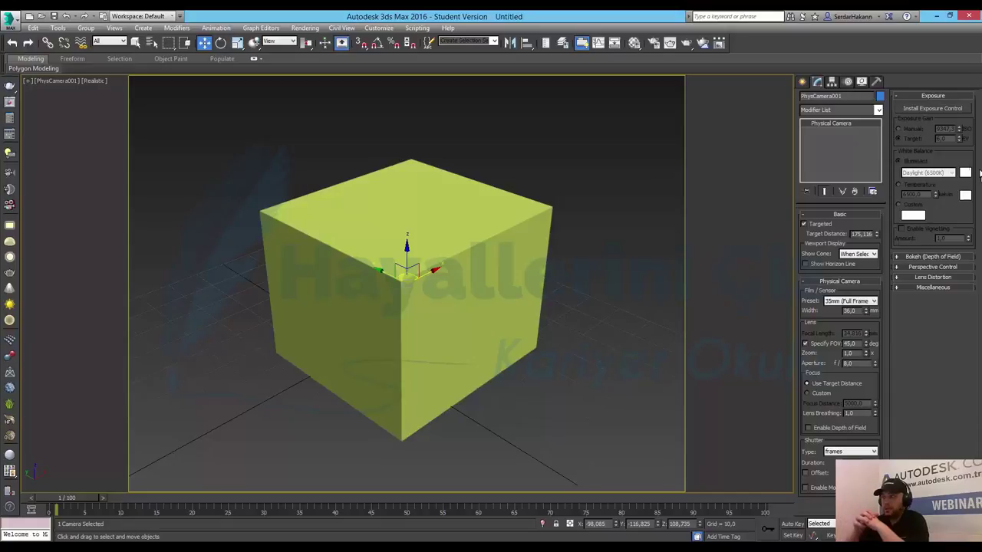
# Install camera exposure control, keep the Daylight (6500K) illuminant, and expand Bokeh (Depth of Field).
pyautogui.click(920, 111)
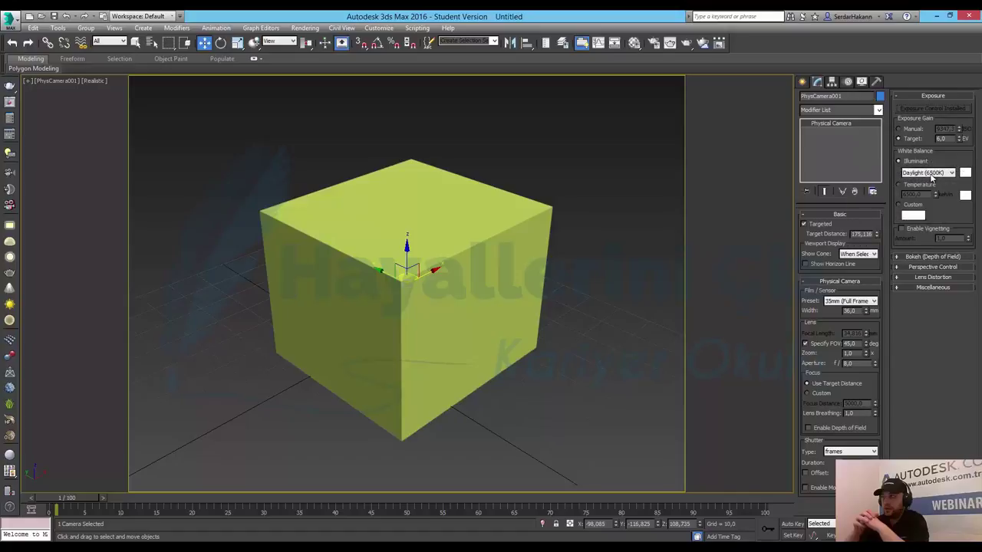
pyautogui.click(932, 176)
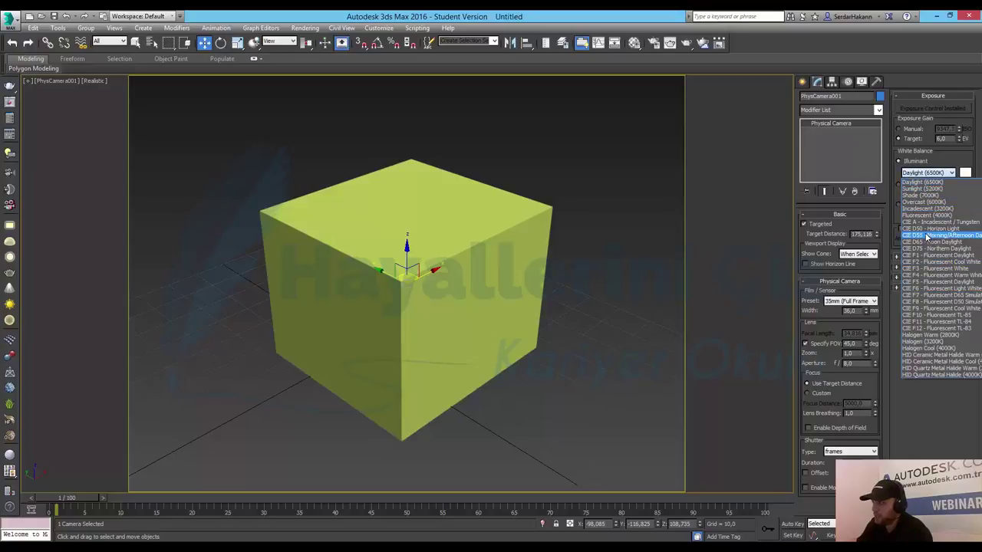
pyautogui.click(938, 422)
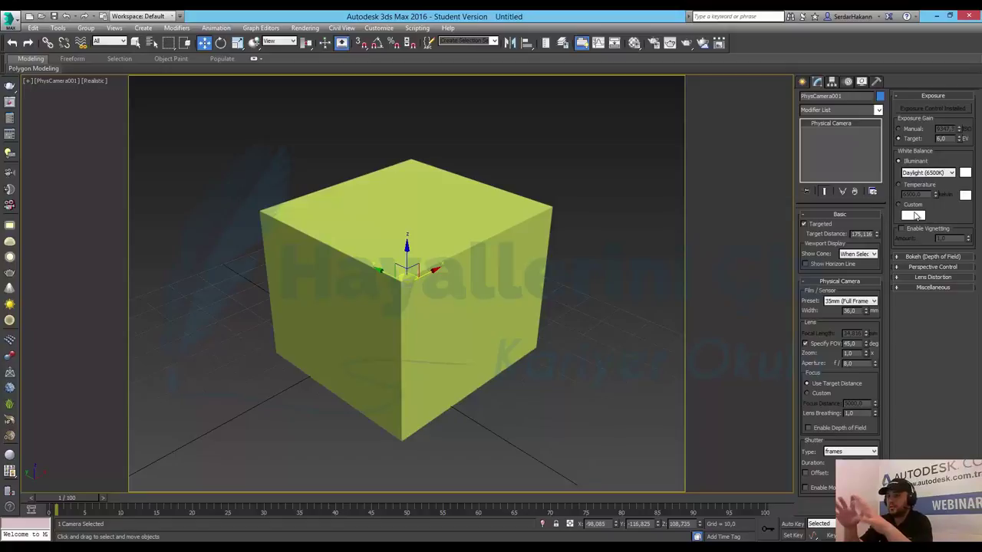
pyautogui.click(944, 258)
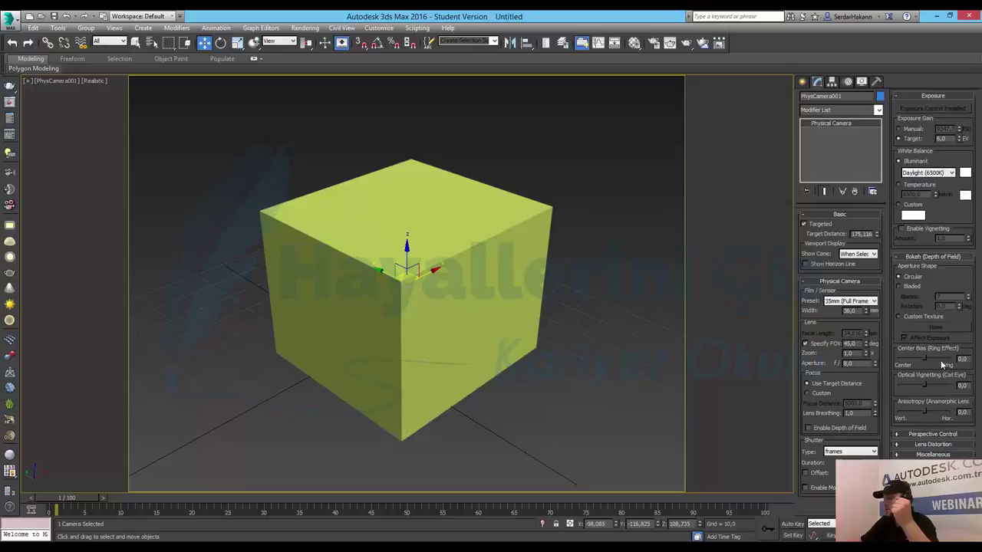
pyautogui.moveTo(957, 386)
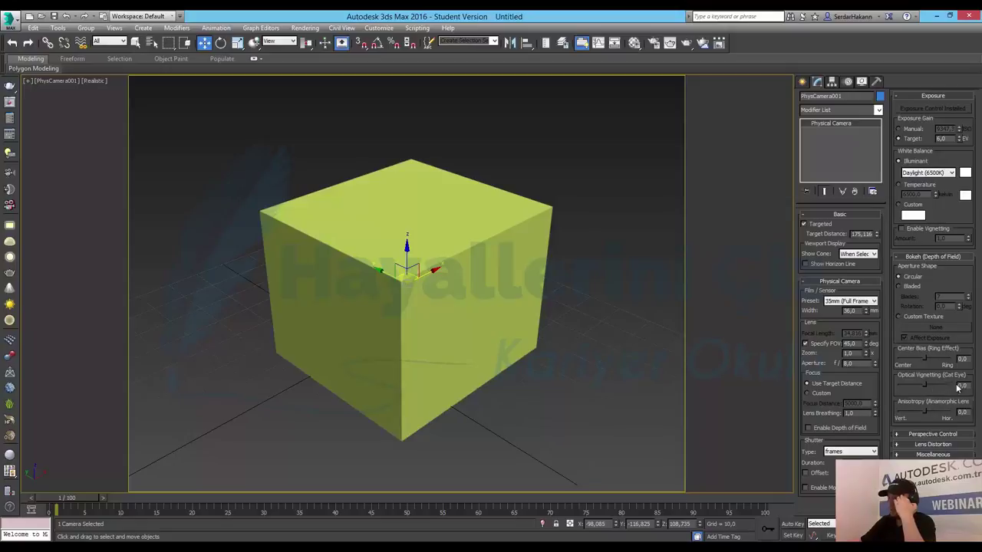
# Under Perspective Control, set Lens Shift to 1,32 % horizontal and 2,81 % vertical.
pyautogui.click(946, 434)
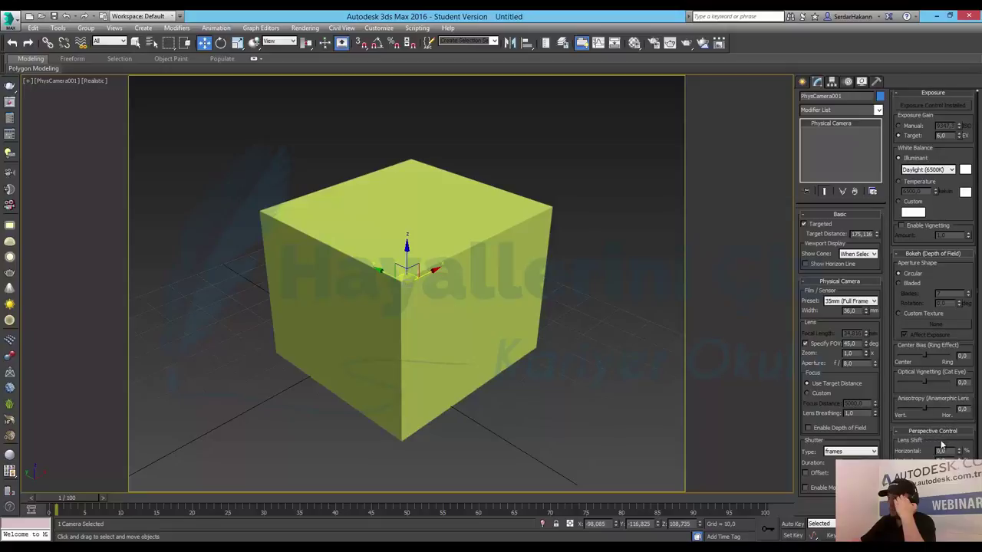
pyautogui.scroll(-1, 916, 455)
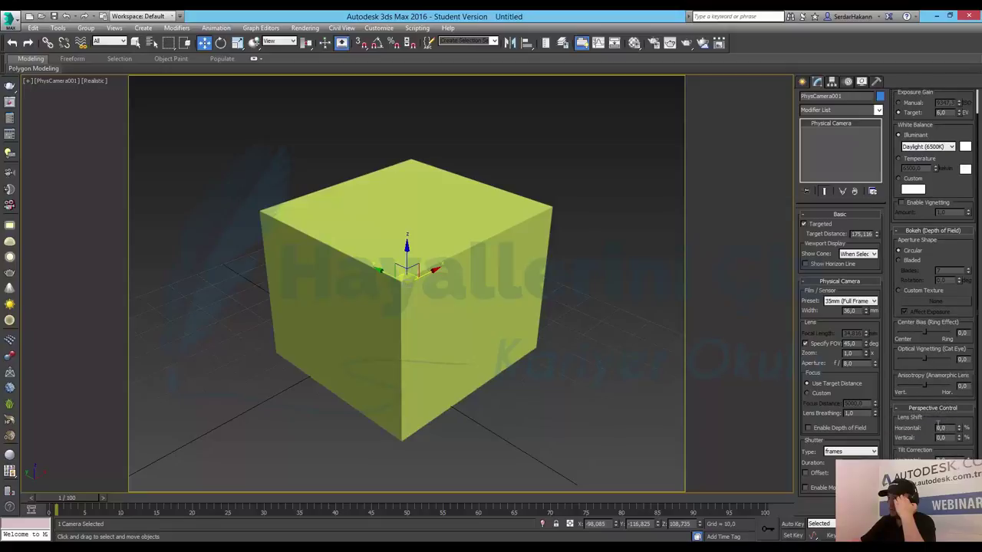
pyautogui.moveTo(963, 432)
pyautogui.mouseDown()
pyautogui.moveTo(963, 445)
pyautogui.moveTo(949, 251)
pyautogui.mouseUp()
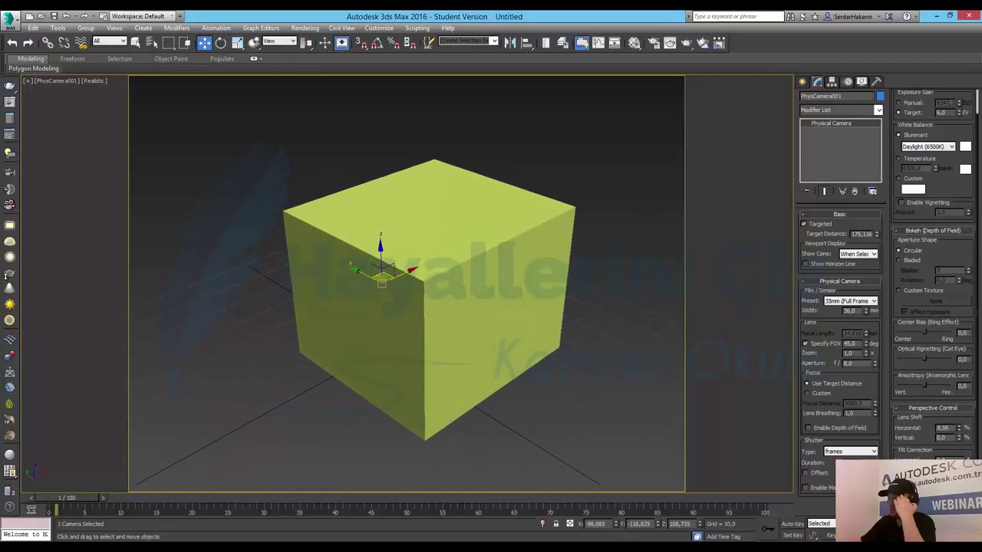
pyautogui.moveTo(949, 251); pyautogui.dragTo(950, 242)
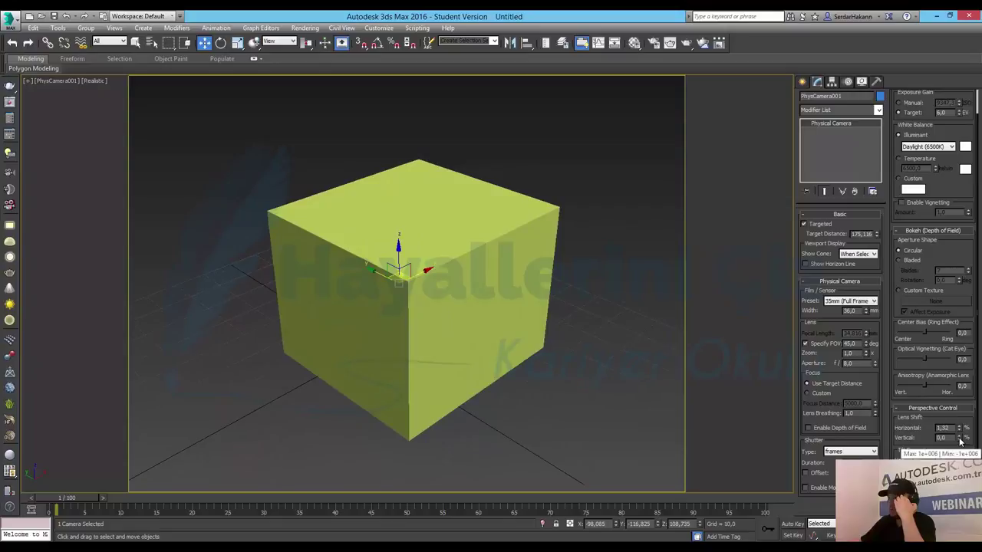
pyautogui.moveTo(966, 438)
pyautogui.mouseDown()
pyautogui.moveTo(963, 311)
pyautogui.moveTo(963, 338)
pyautogui.mouseUp()
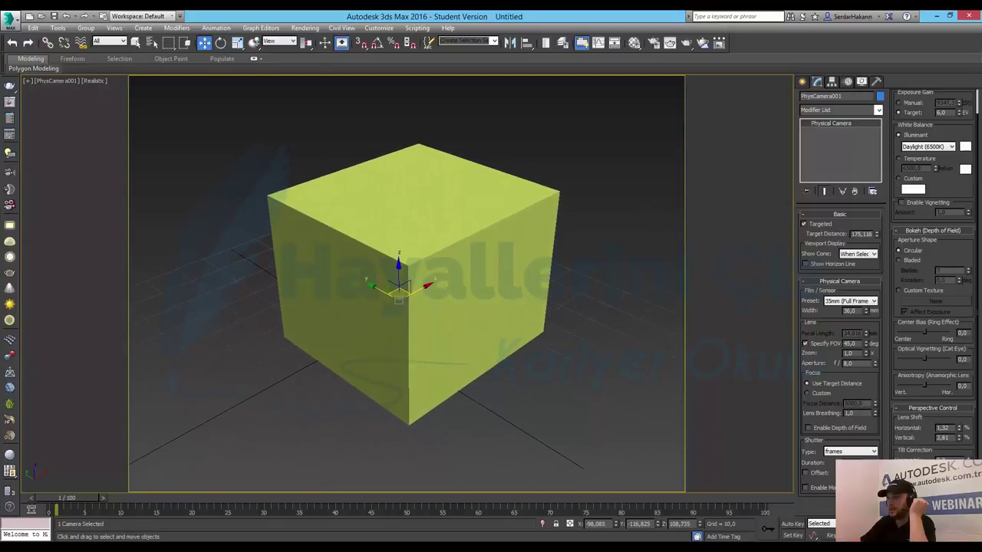
pyautogui.scroll(-3, 934, 275)
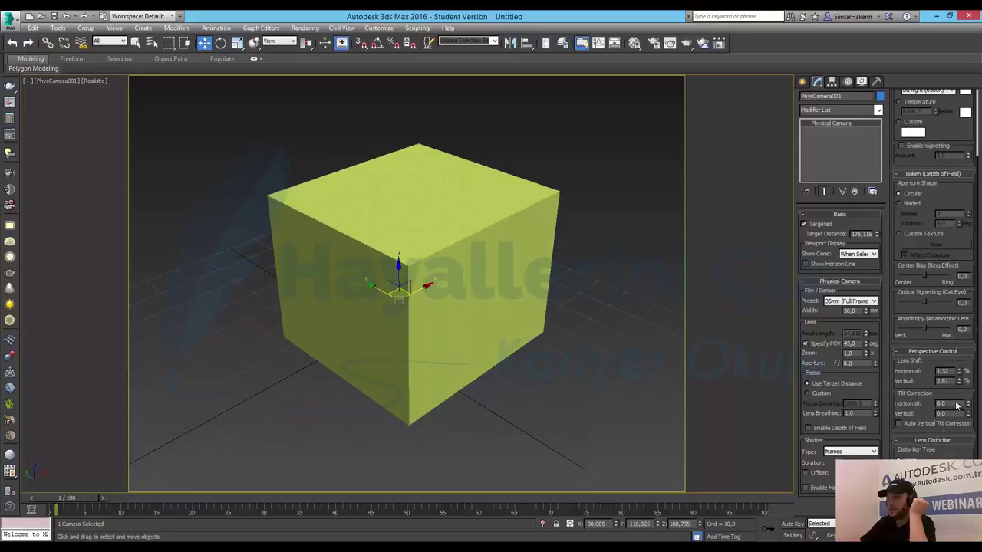
pyautogui.scroll(-1, 937, 438)
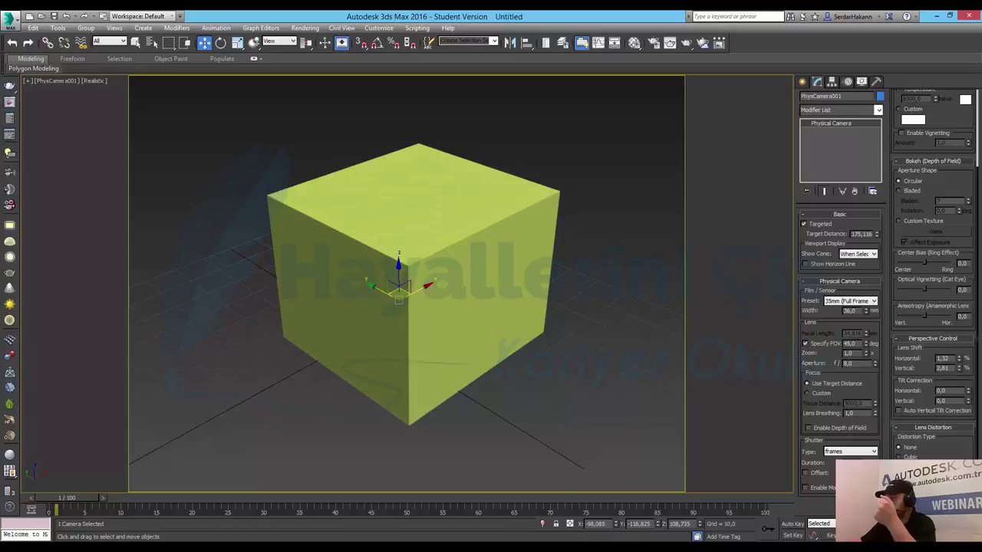
pyautogui.scroll(-2, 930, 408)
pyautogui.scroll(-2, 928, 386)
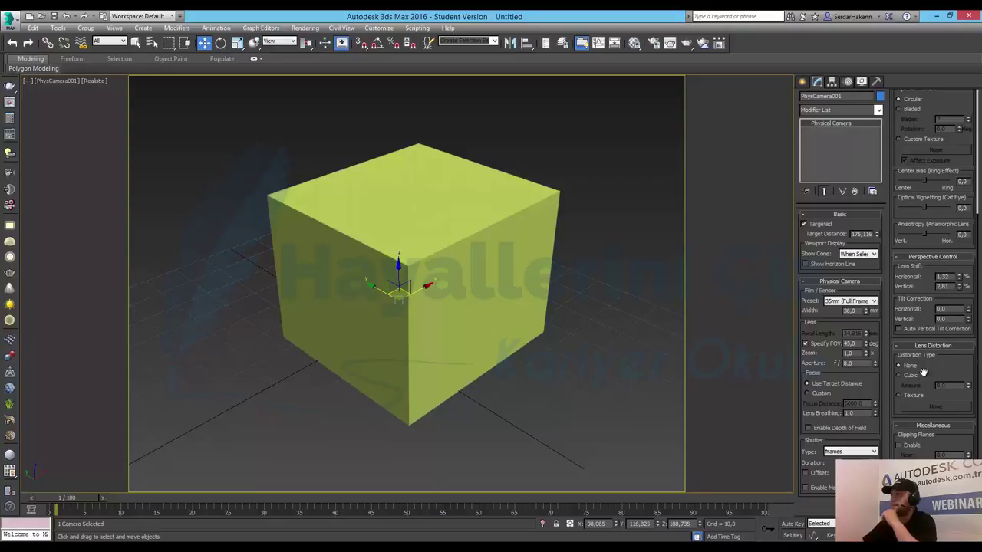
pyautogui.scroll(2, 924, 372)
pyautogui.scroll(3, 925, 372)
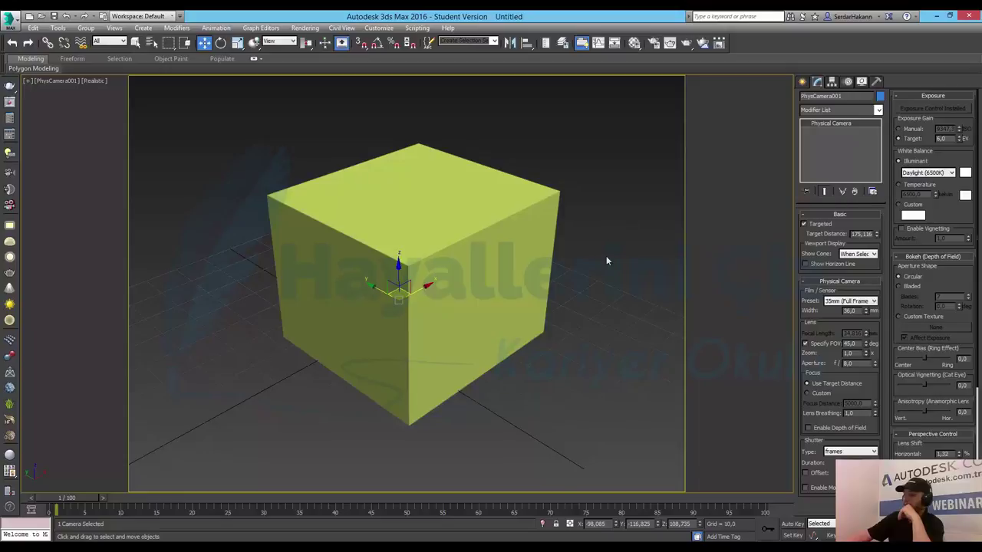
# Draw a Plane object beside the cube in the camera view.
pyautogui.click(804, 82)
pyautogui.click(805, 99)
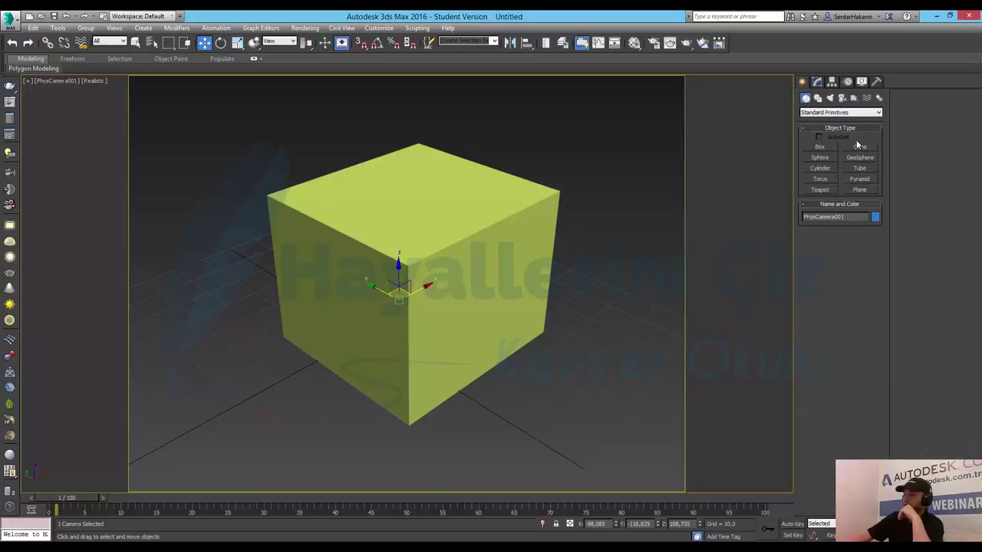
pyautogui.click(859, 190)
pyautogui.moveTo(631, 129)
pyautogui.mouseDown()
pyautogui.moveTo(530, 499)
pyautogui.moveTo(553, 491)
pyautogui.mouseUp()
pyautogui.moveTo(584, 299); pyautogui.dragTo(466, 285, button='middle')
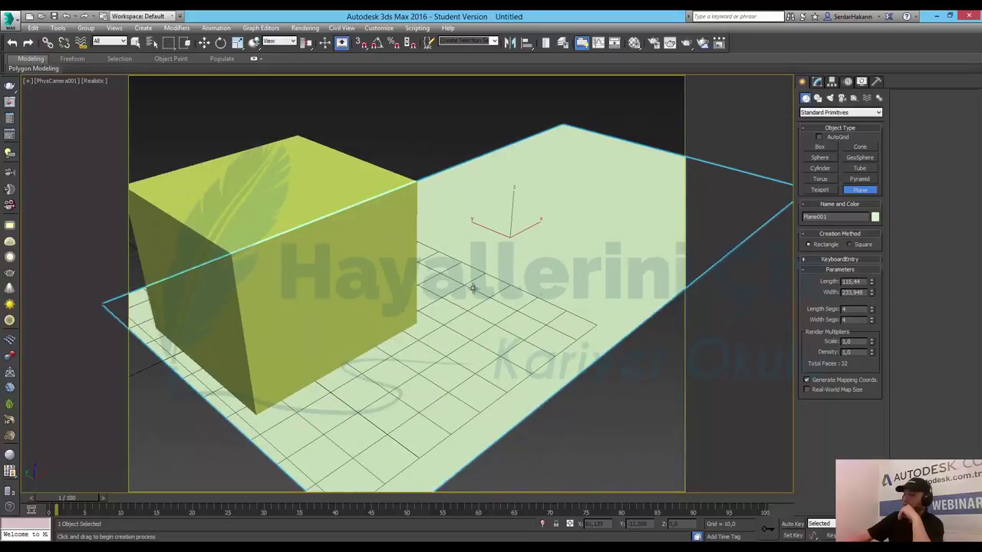
pyautogui.click(204, 43)
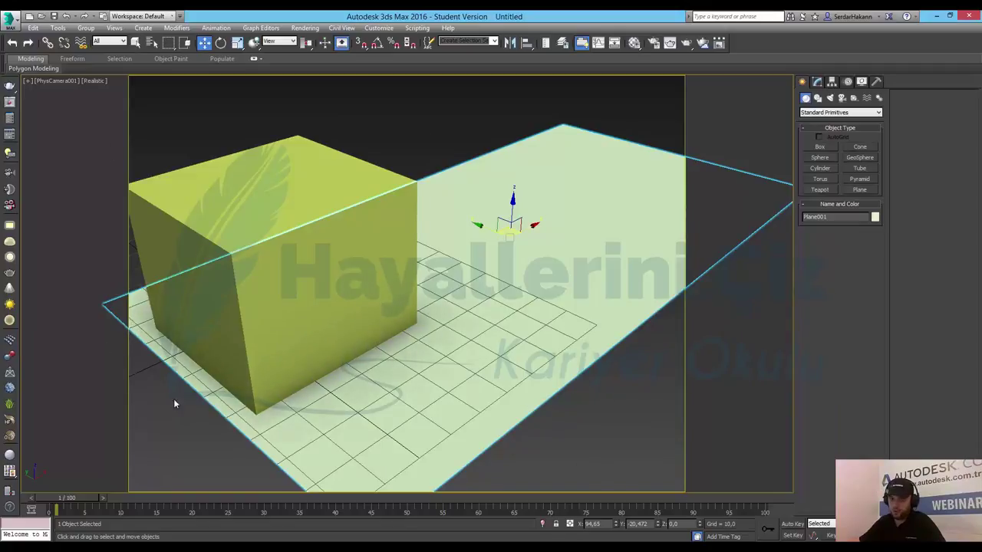
# Enlarge the plane's Length and Width to about 3667 by 1976 to fill the view.
pyautogui.click(547, 438)
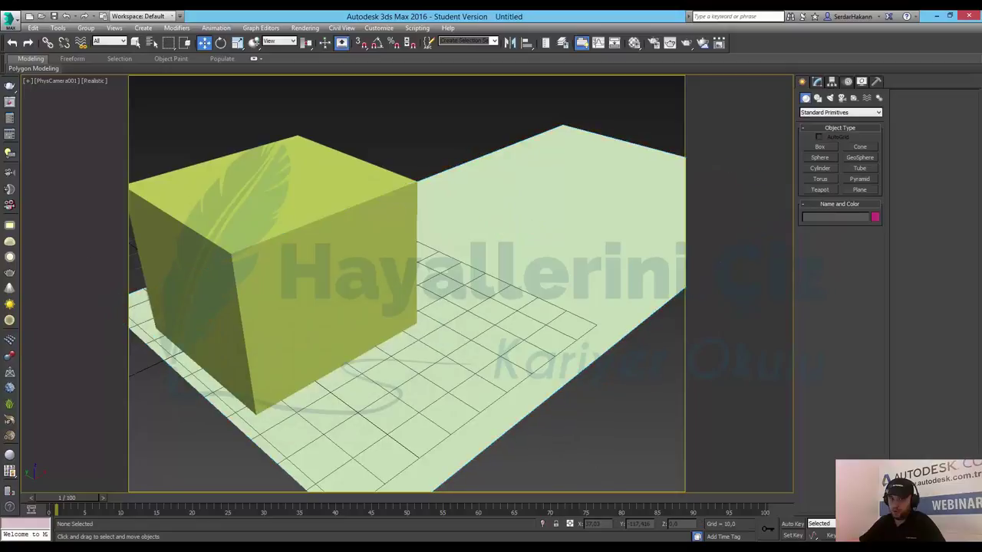
pyautogui.scroll(-5, 427, 222)
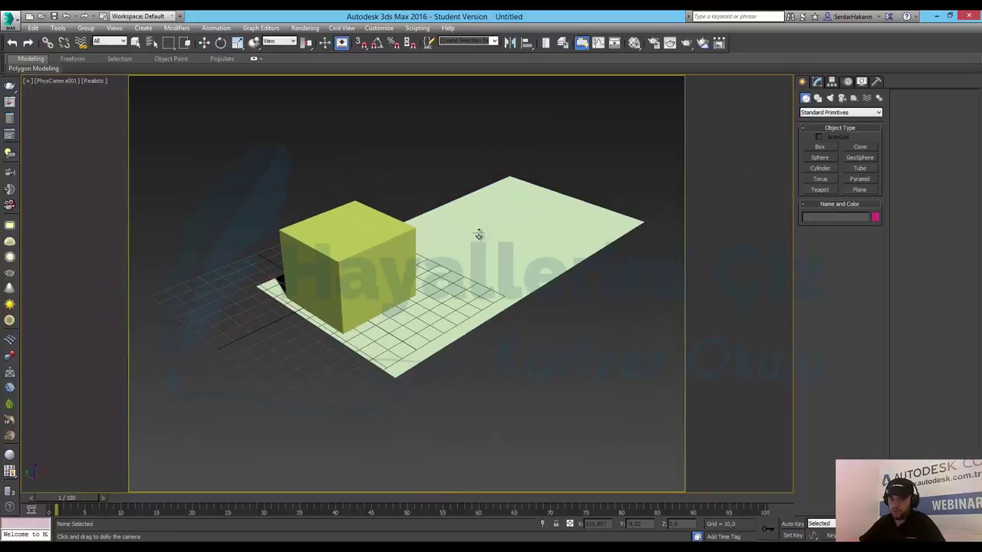
pyautogui.scroll(-3, 408, 293)
pyautogui.scroll(-1, 407, 292)
pyautogui.press('w')
pyautogui.click(414, 284)
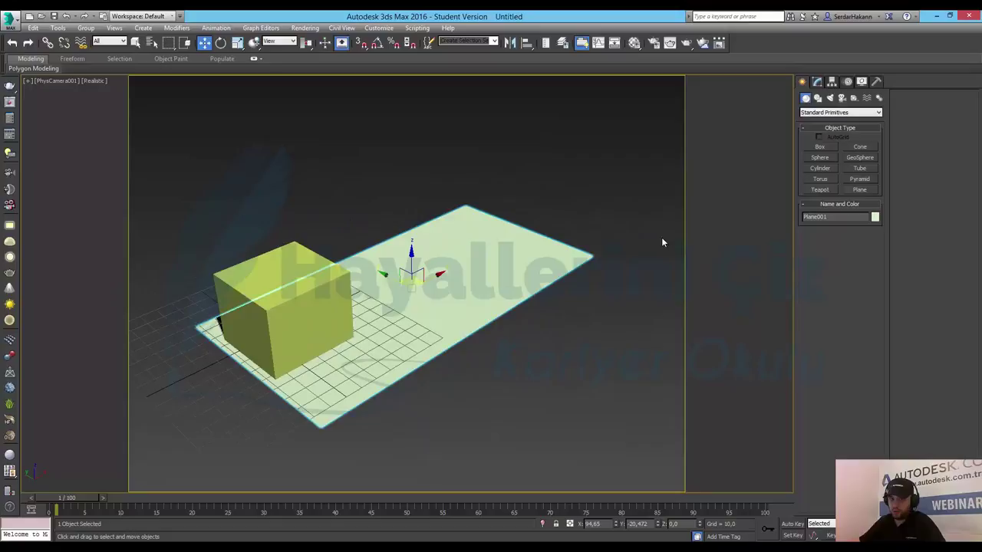
pyautogui.click(817, 81)
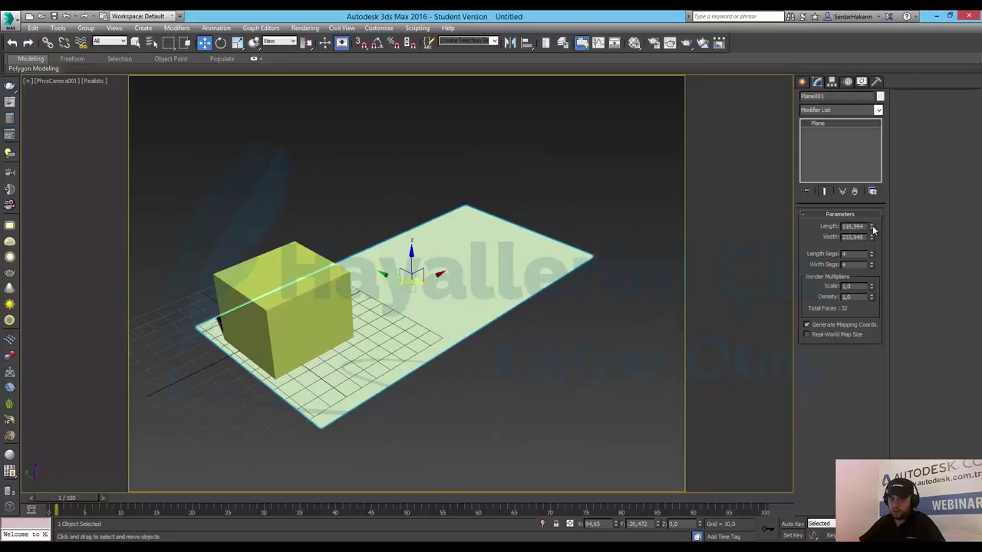
pyautogui.moveTo(872, 229); pyautogui.dragTo(886, 176)
pyautogui.moveTo(872, 227)
pyautogui.mouseDown()
pyautogui.moveTo(873, 183)
pyautogui.moveTo(893, 181)
pyautogui.mouseUp()
pyautogui.moveTo(872, 237); pyautogui.dragTo(881, 202)
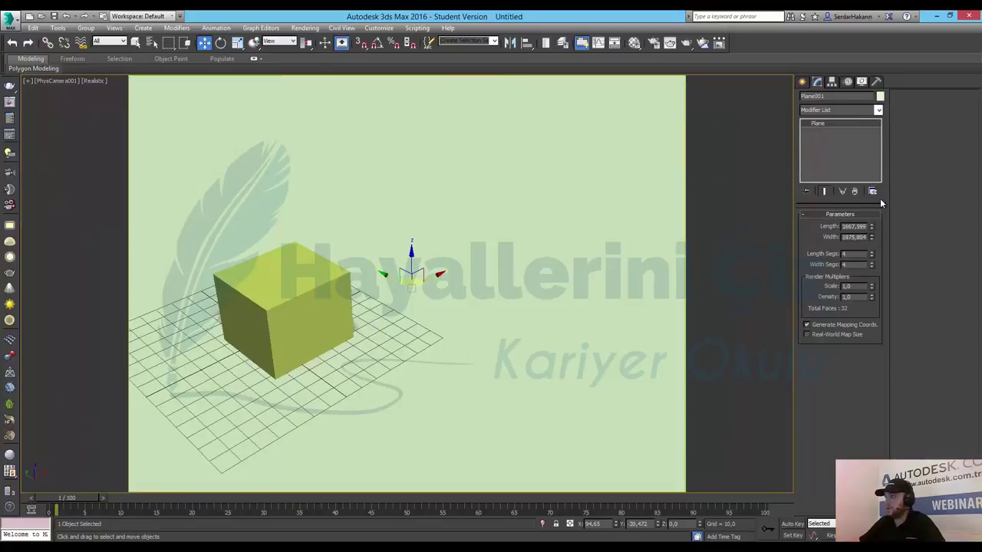
# Set the ground plane's object colour to grey.
pyautogui.click(880, 96)
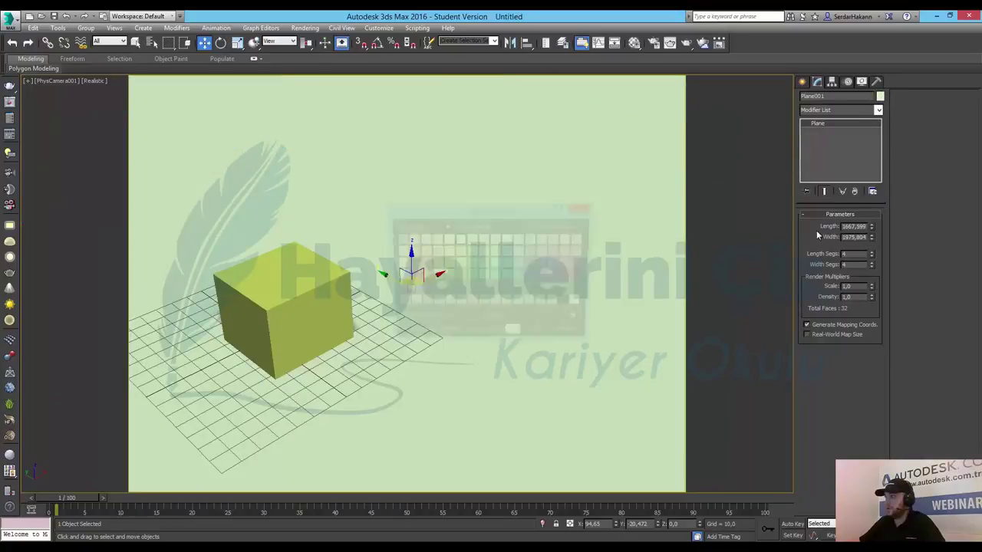
pyautogui.click(557, 303)
pyautogui.click(541, 336)
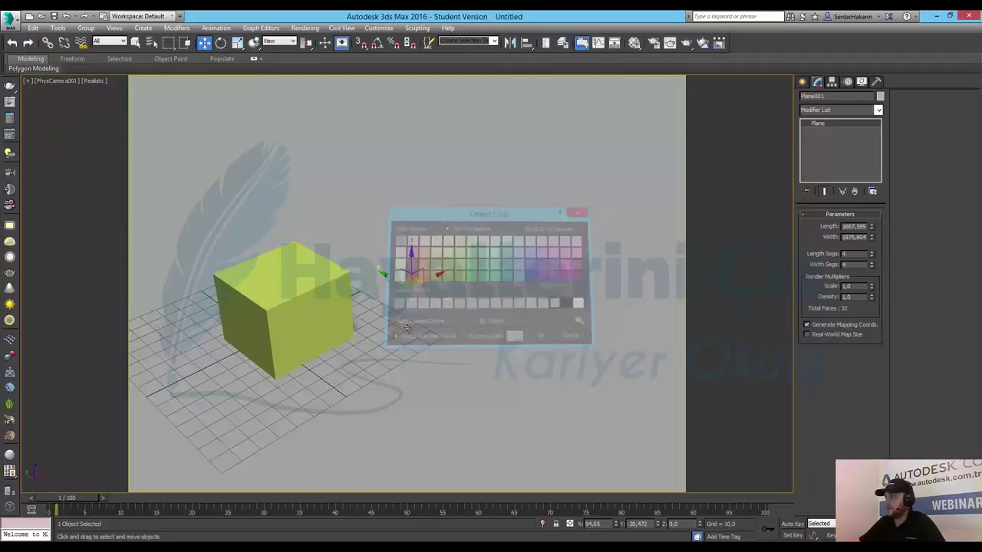
# Select the cube, centre it, and dolly the camera closer before opening the Material Editor.
pyautogui.click(272, 299)
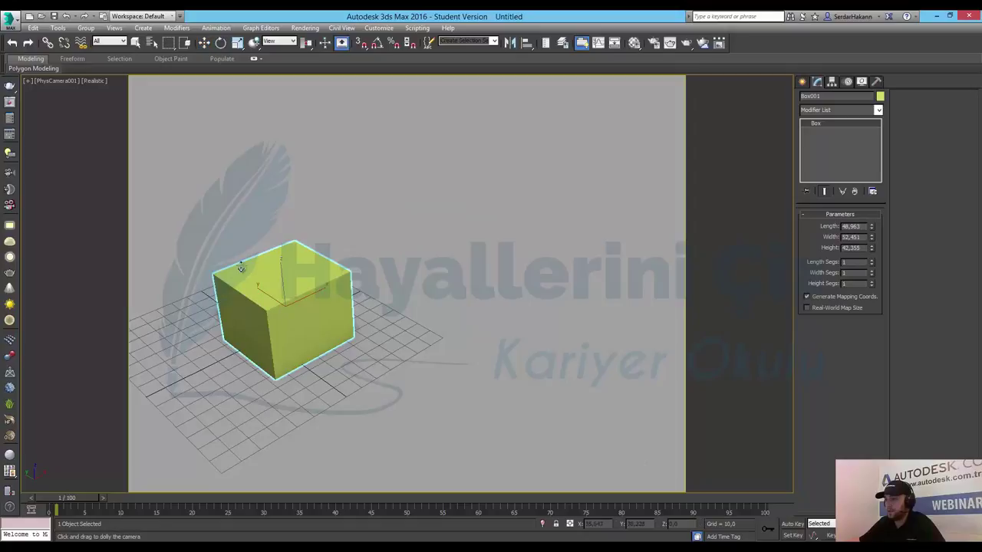
pyautogui.moveTo(375, 266); pyautogui.dragTo(382, 259, button='middle')
pyautogui.moveTo(382, 260)
pyautogui.mouseDown()
pyautogui.moveTo(404, 328)
pyautogui.moveTo(434, 301)
pyautogui.mouseUp()
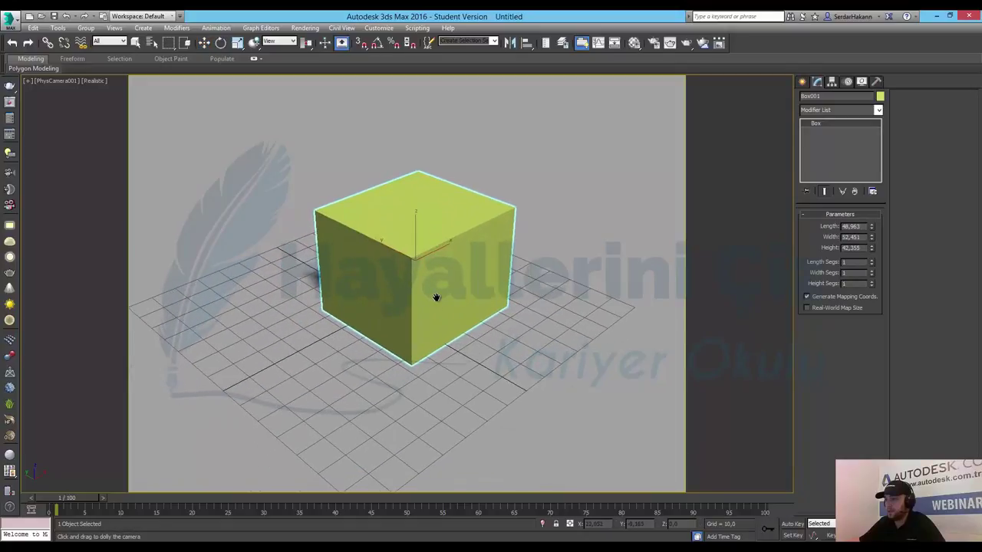
pyautogui.press('m')
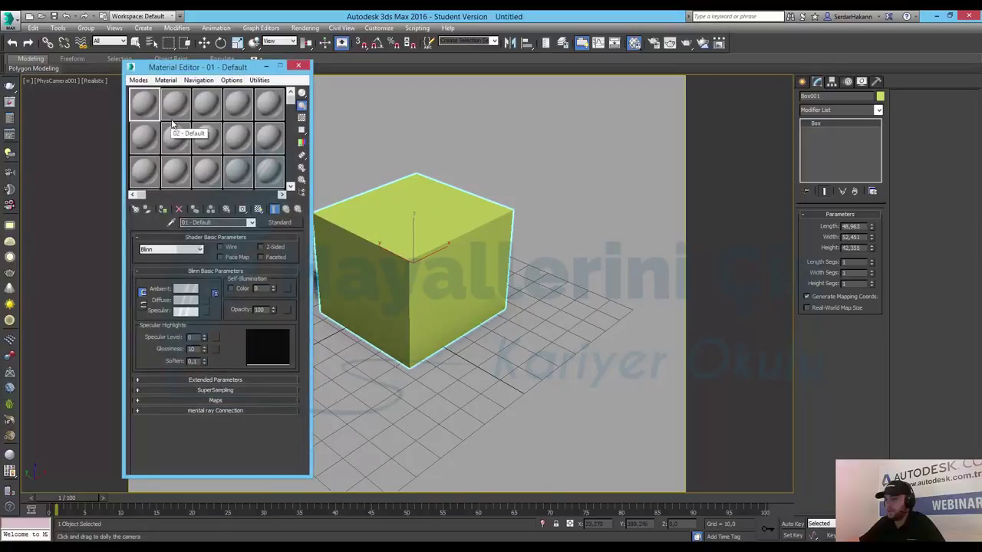
# Assign an Arch & Design Polished Concrete material to the box and show it in the viewport.
pyautogui.click(287, 224)
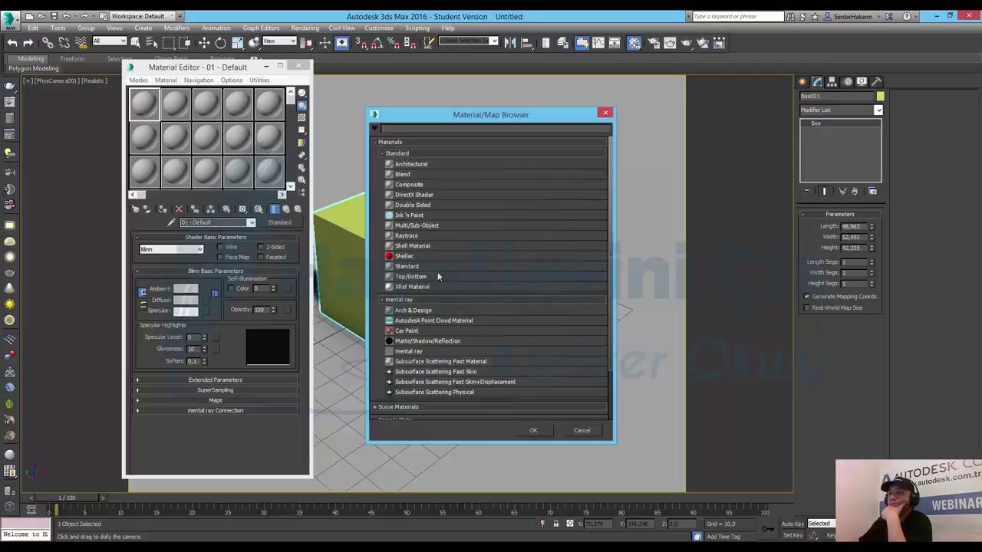
pyautogui.doubleClick(426, 312)
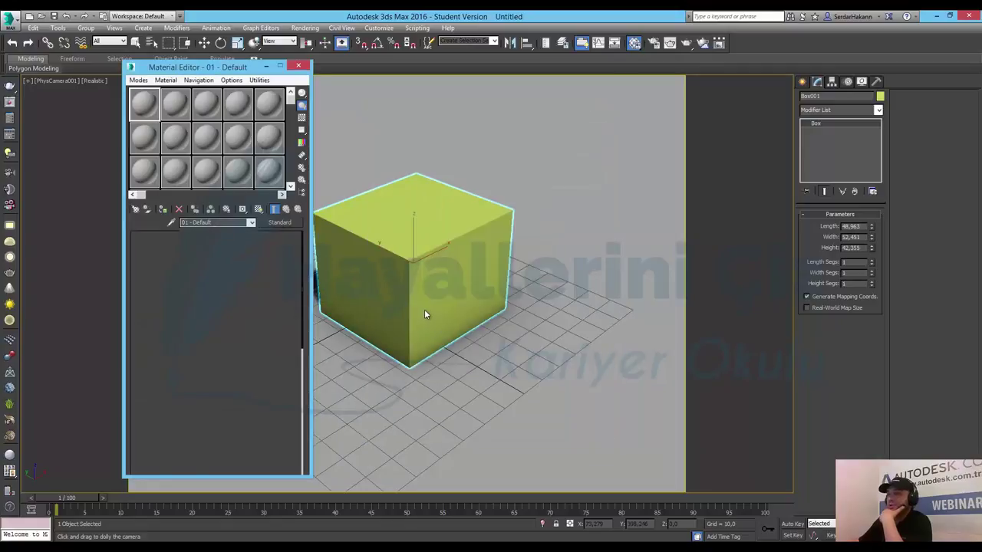
pyautogui.click(293, 247)
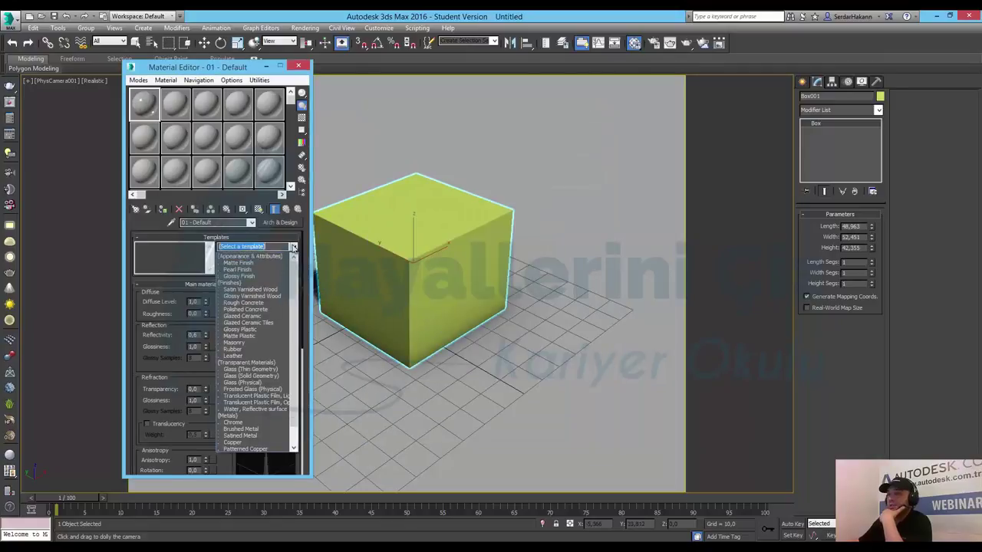
pyautogui.click(275, 310)
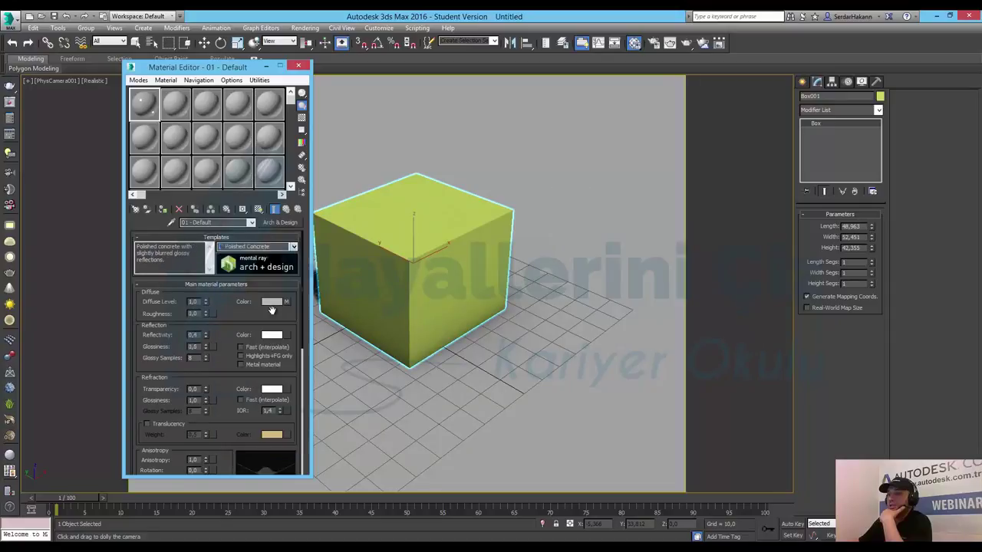
pyautogui.click(162, 209)
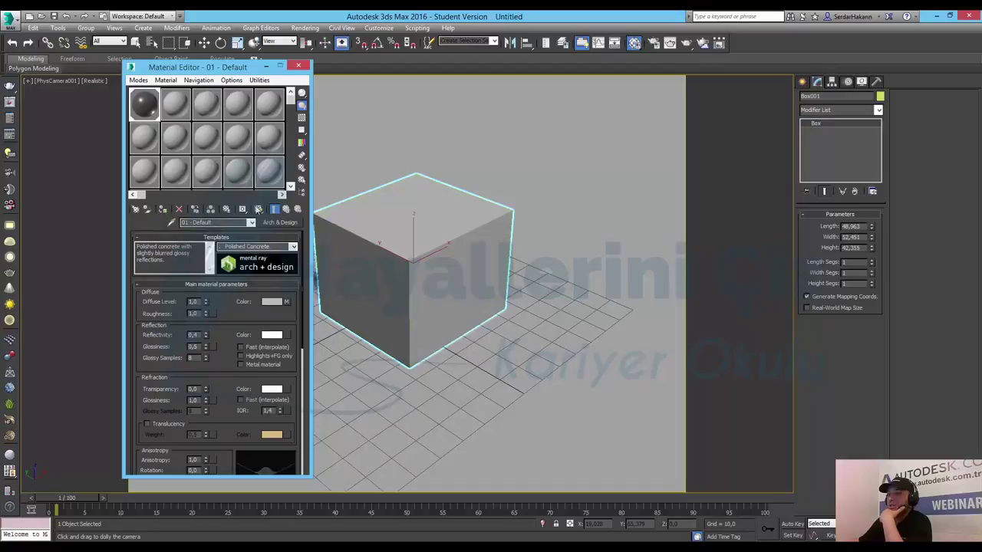
pyautogui.click(262, 210)
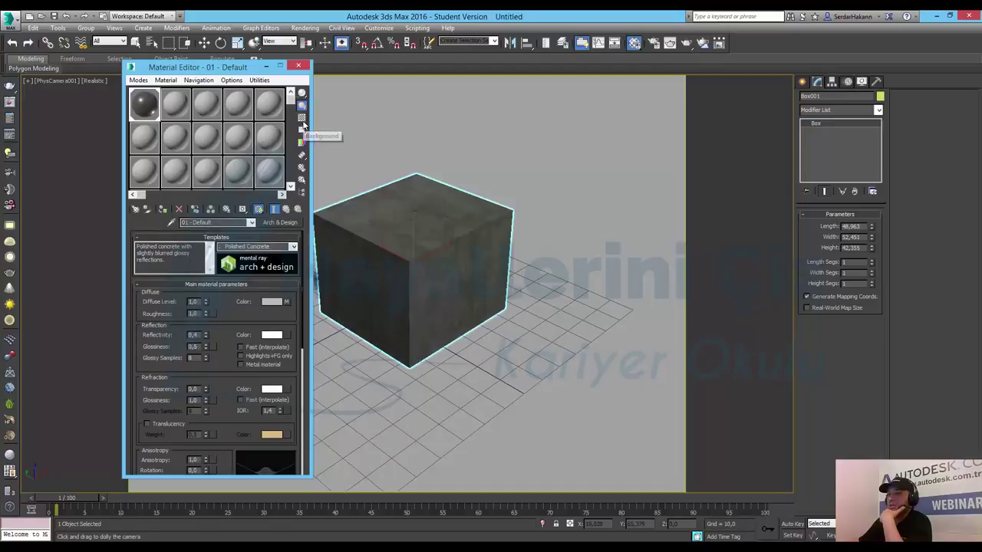
pyautogui.click(280, 66)
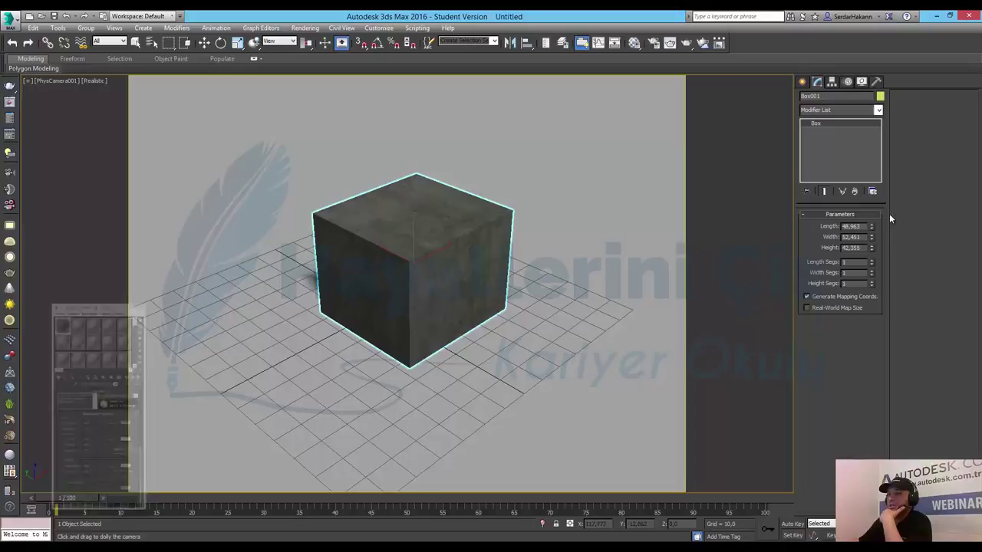
# Place a Photometric Free Light in the Top viewport, with all four viewports displayed.
pyautogui.click(802, 81)
pyautogui.click(829, 98)
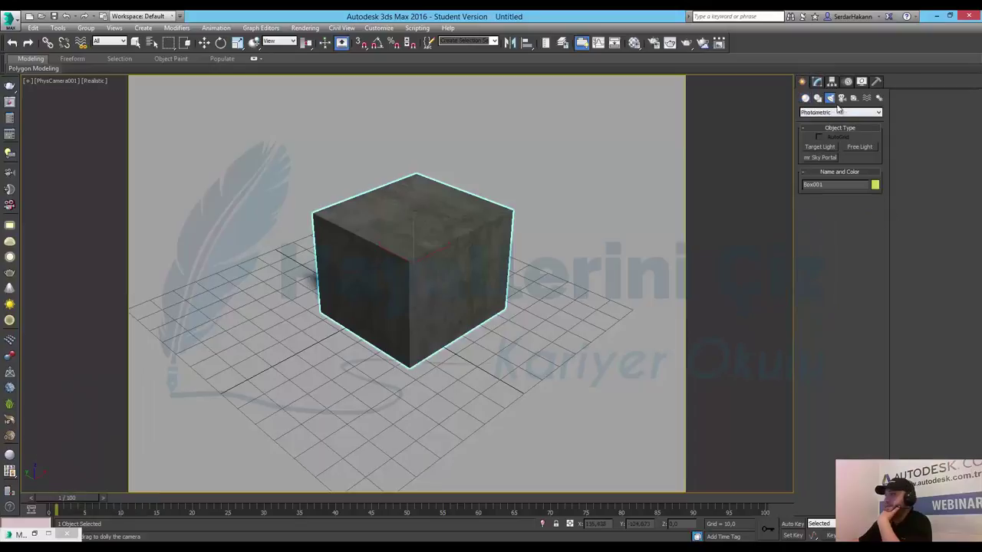
pyautogui.click(863, 147)
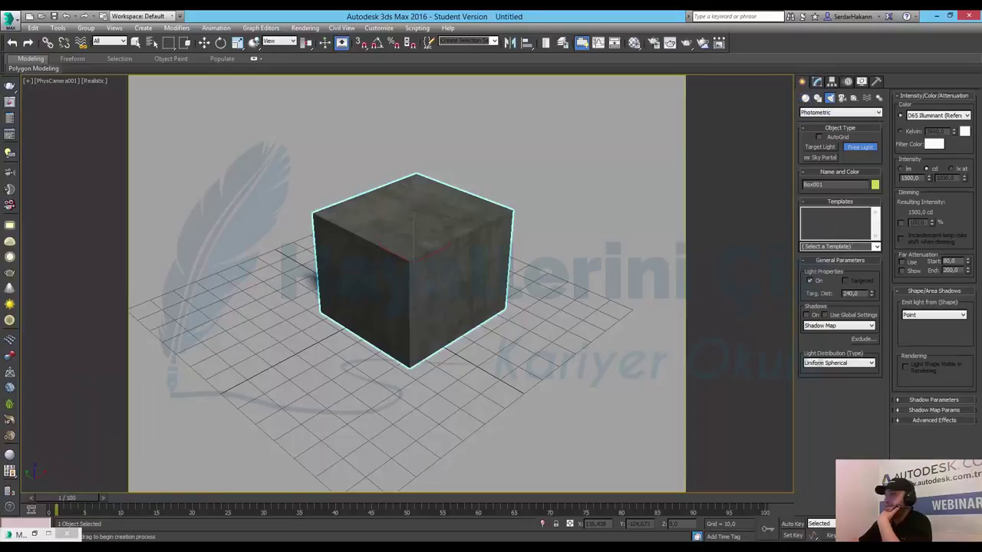
pyautogui.hotkey('alt', 'w')
pyautogui.scroll(-2, 274, 138)
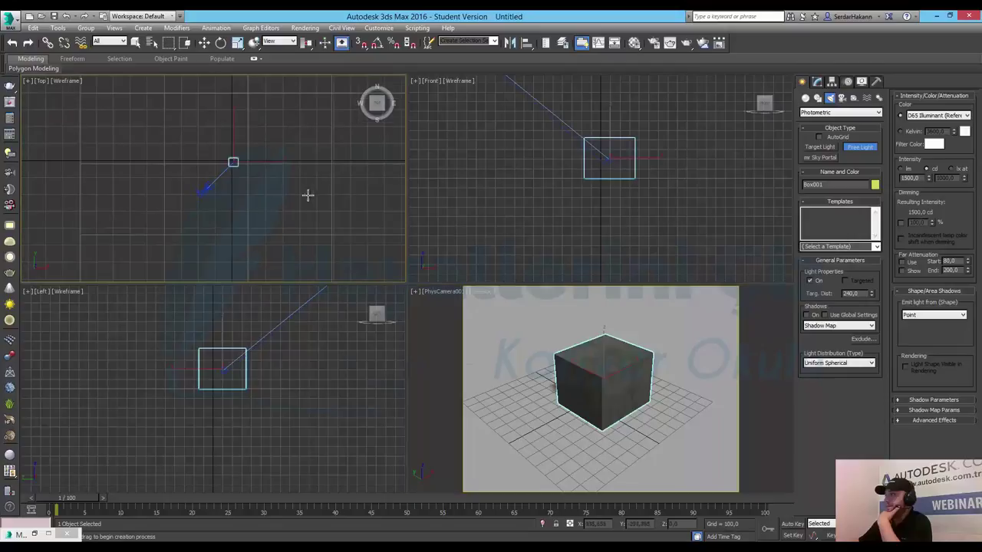
pyautogui.click(362, 162)
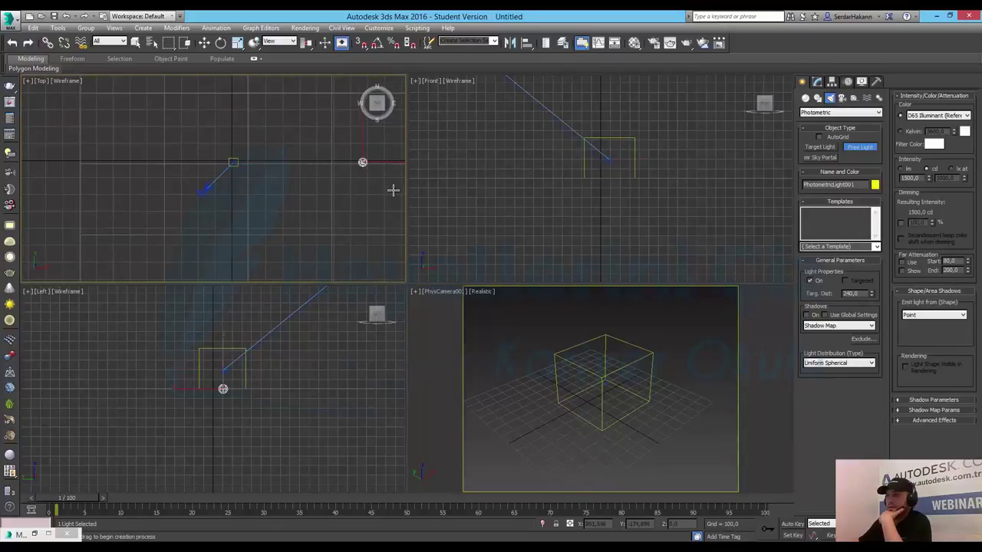
pyautogui.rightClick(662, 233)
pyautogui.scroll(3, 681, 160)
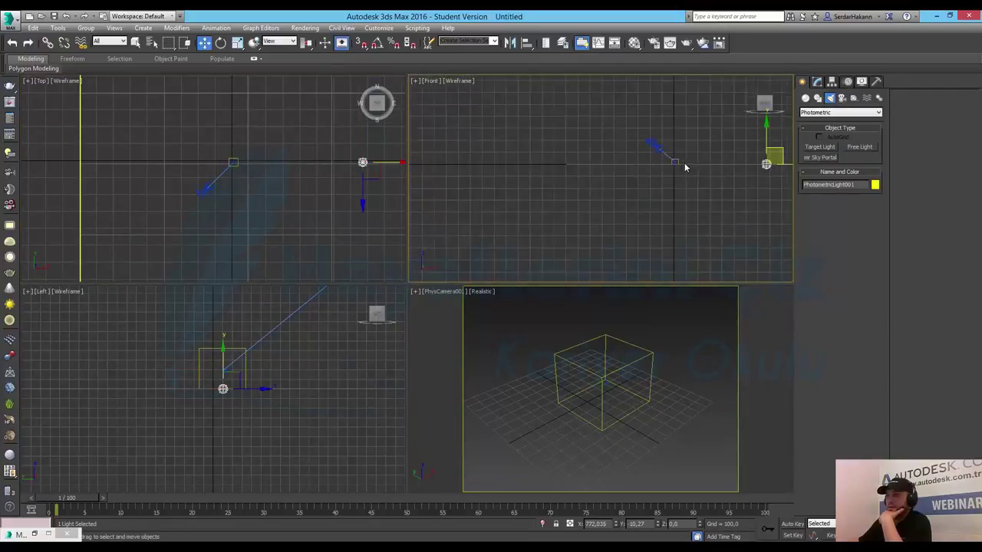
# Raise PhotometricLight001 in the Front view, then Shift-drag an independent copy to the left.
pyautogui.moveTo(684, 162); pyautogui.dragTo(654, 183, button='middle')
pyautogui.moveTo(654, 182); pyautogui.dragTo(656, 117)
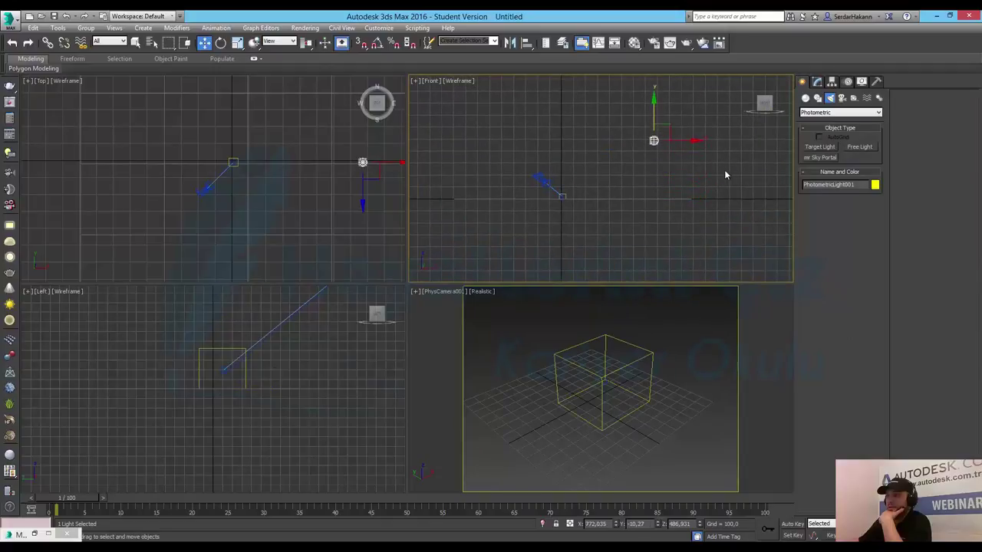
pyautogui.keyDown('shift'); pyautogui.moveTo(679, 140); pyautogui.dragTo(507, 134); pyautogui.keyUp('shift')
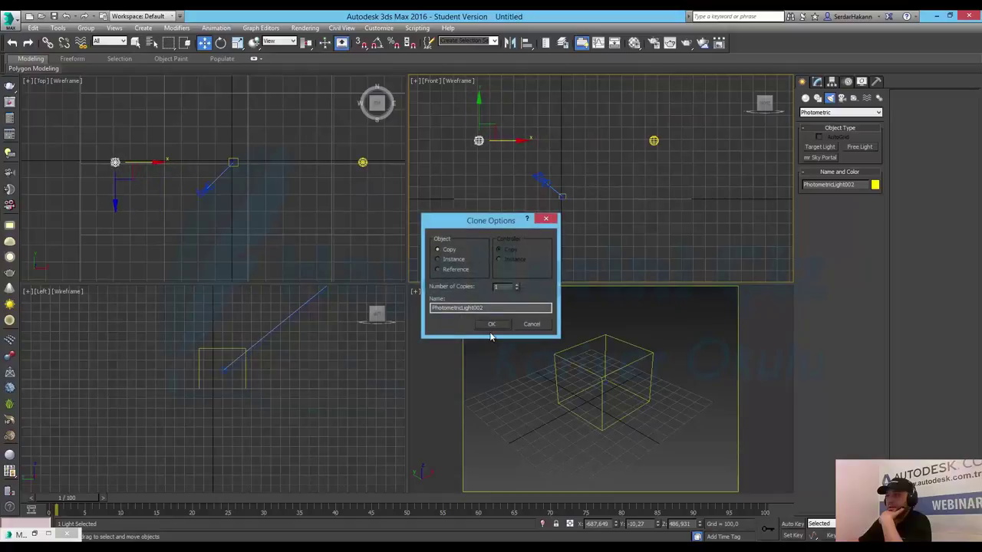
pyautogui.click(491, 328)
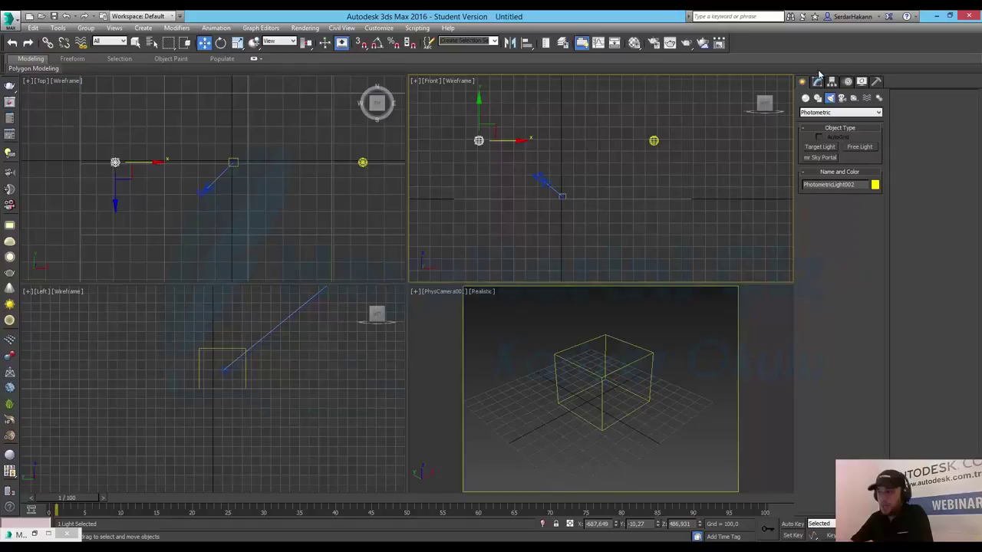
# Turn on Ray Traced Shadows for PhotometricLight002 and set its intensity to 100 cd.
pyautogui.click(816, 82)
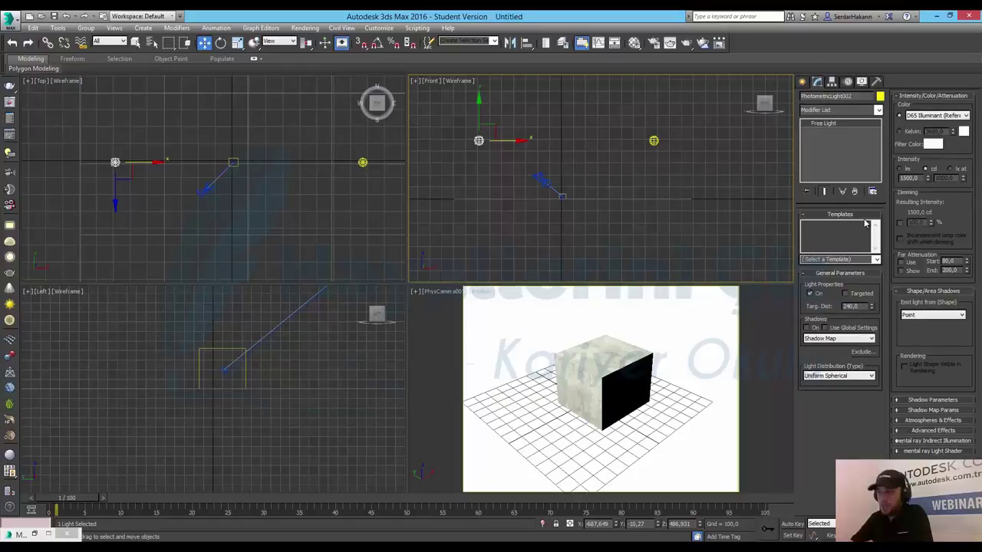
pyautogui.click(807, 329)
pyautogui.click(827, 339)
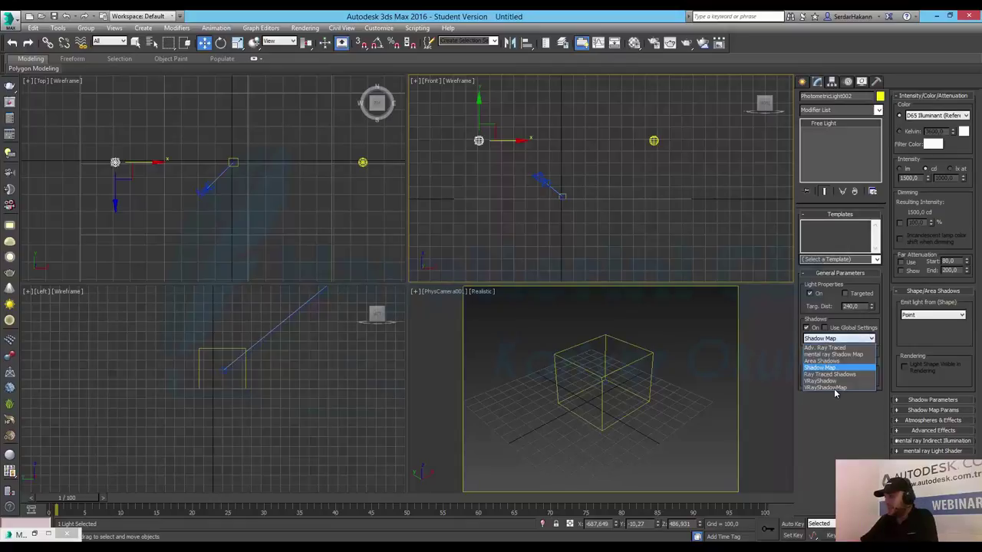
pyautogui.click(837, 374)
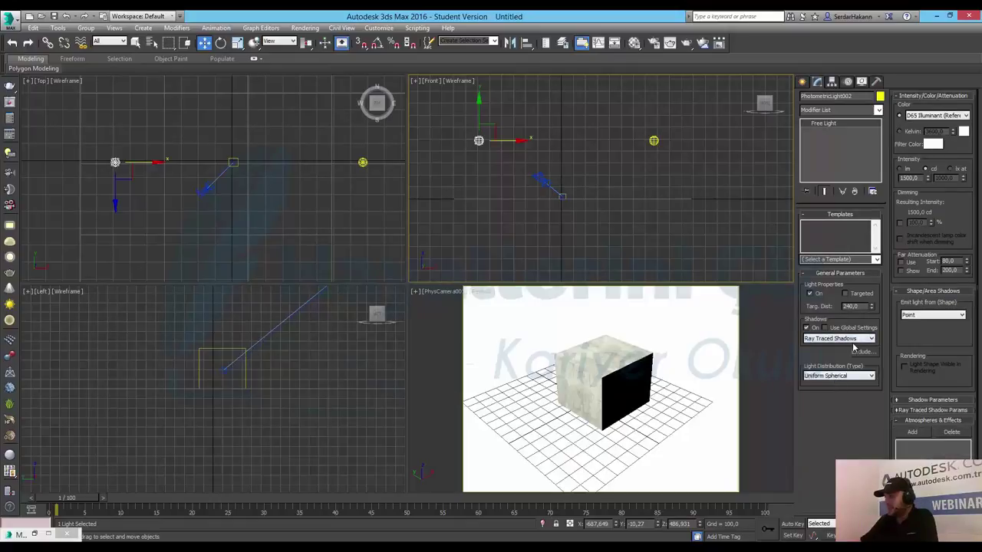
pyautogui.doubleClick(908, 177)
pyautogui.write('100')
pyautogui.press('Return')
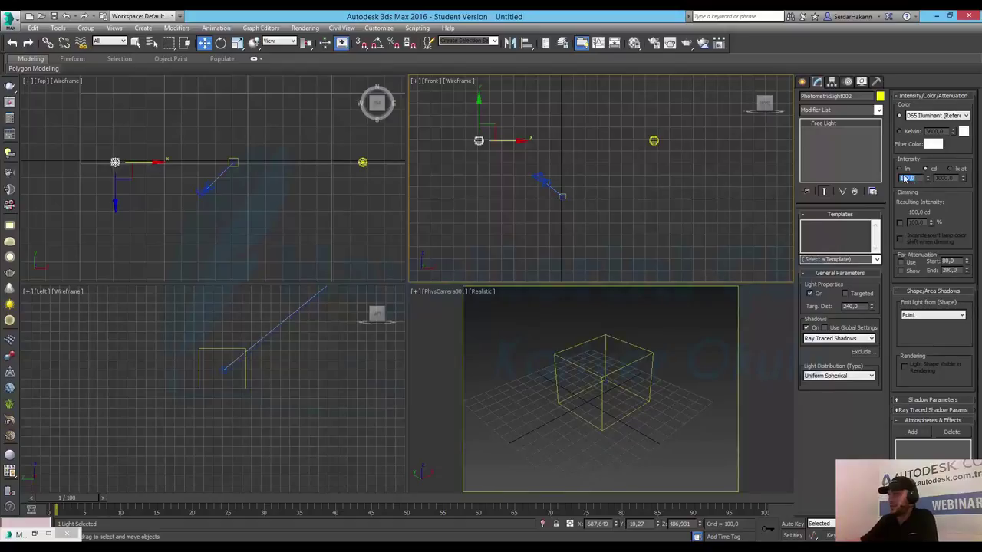
# Turn on Ray Traced Shadows for PhotometricLight001 and set its intensity to 50 cd.
pyautogui.click(654, 140)
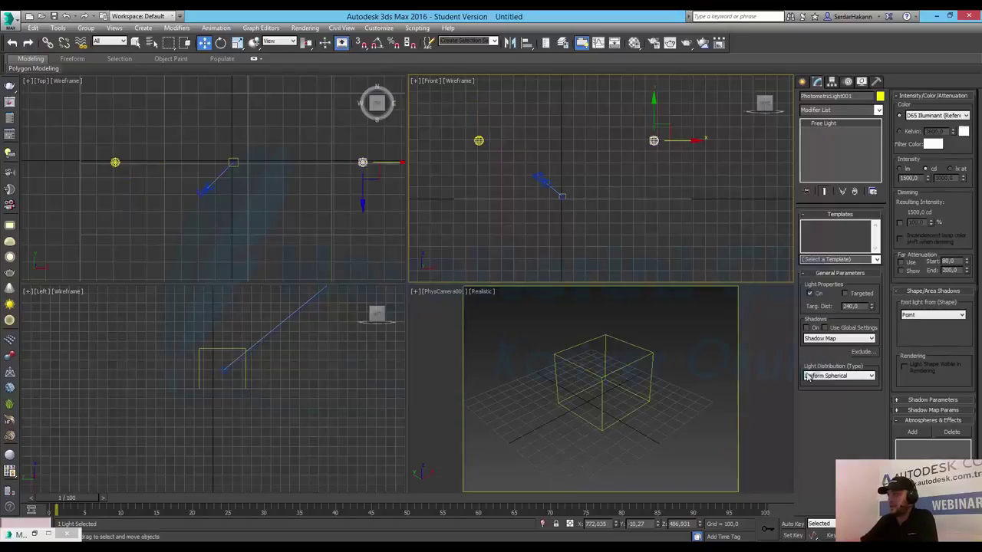
pyautogui.click(806, 327)
pyautogui.click(837, 338)
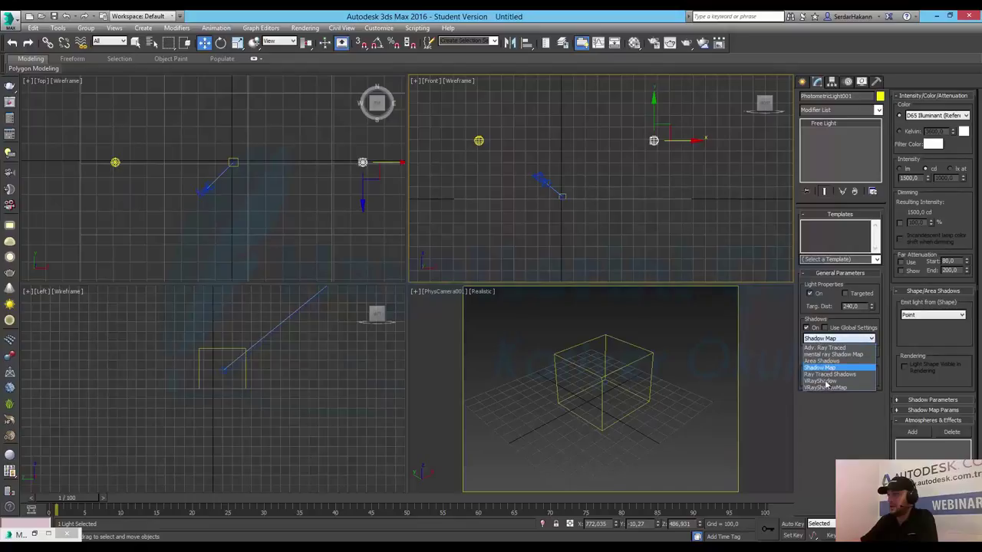
pyautogui.click(827, 374)
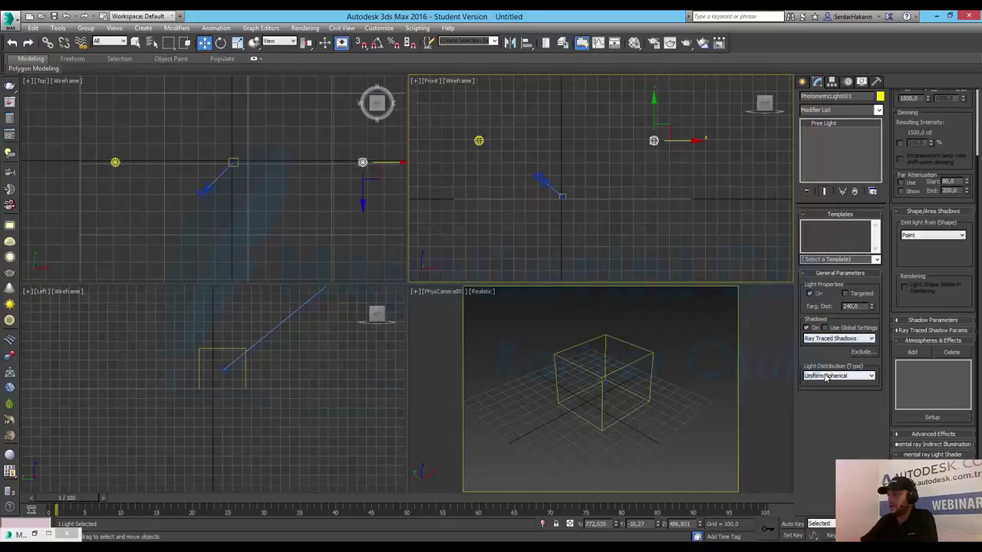
pyautogui.doubleClick(909, 97)
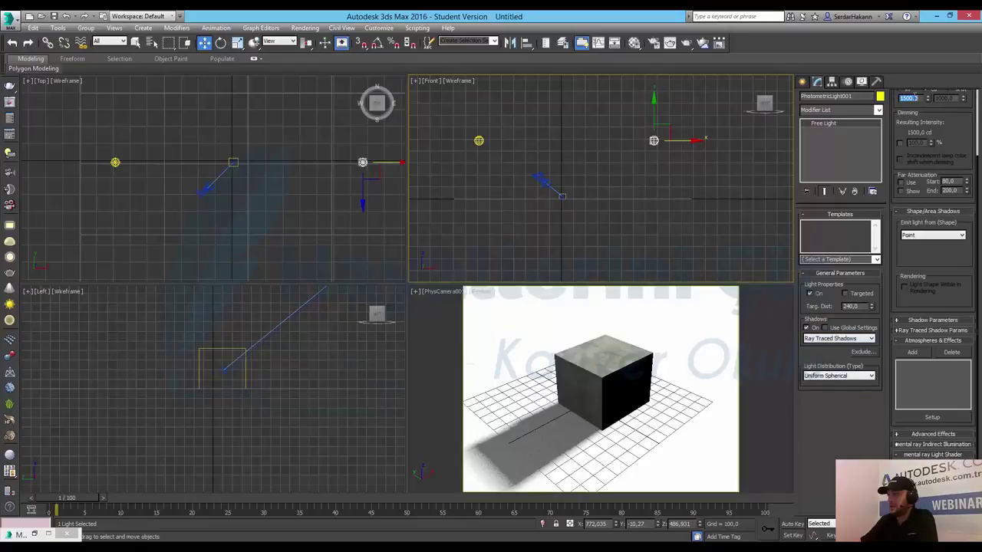
pyautogui.write('50')
pyautogui.press('Return')
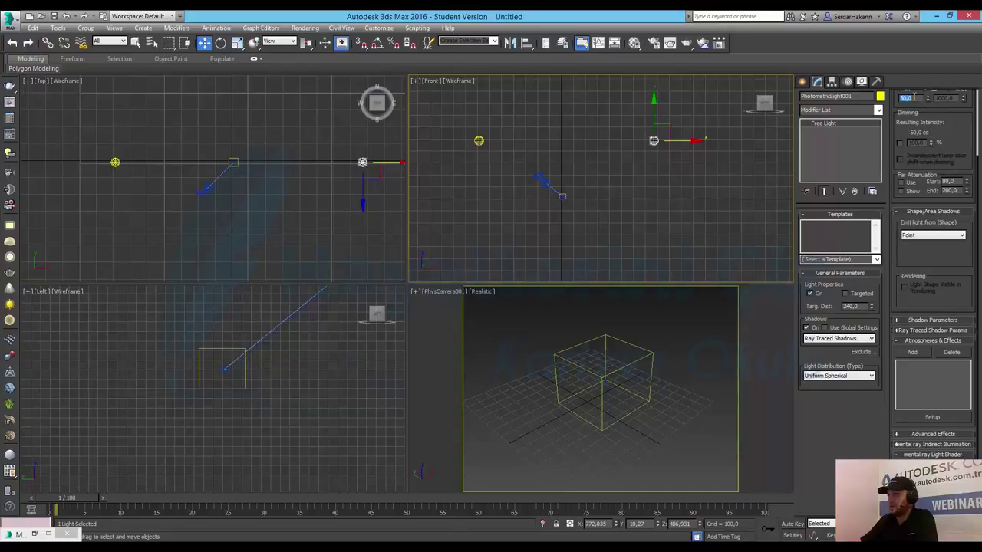
pyautogui.rightClick(635, 336)
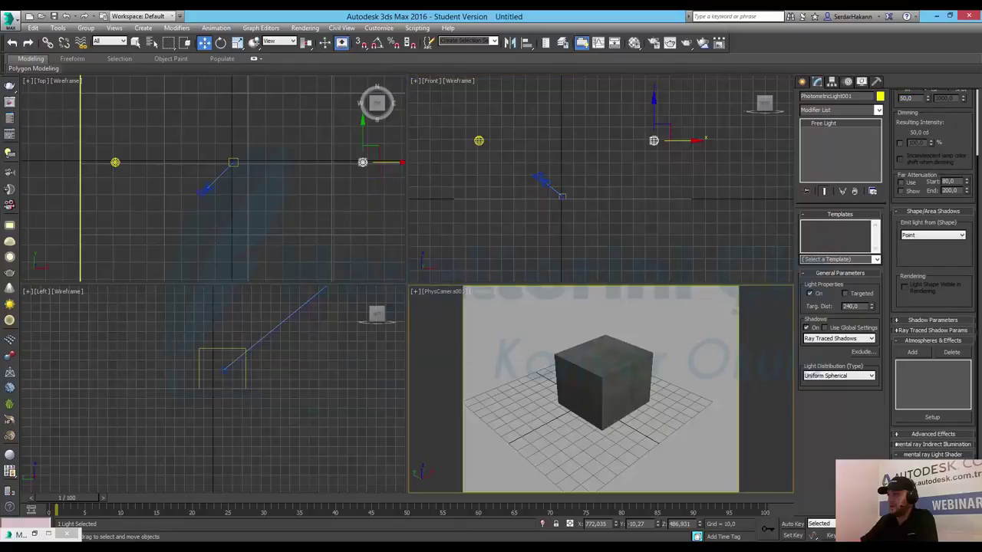
# Maximize the PhysCamera001 viewport and render it with Shift+Q.
pyautogui.hotkey('alt', 'w')
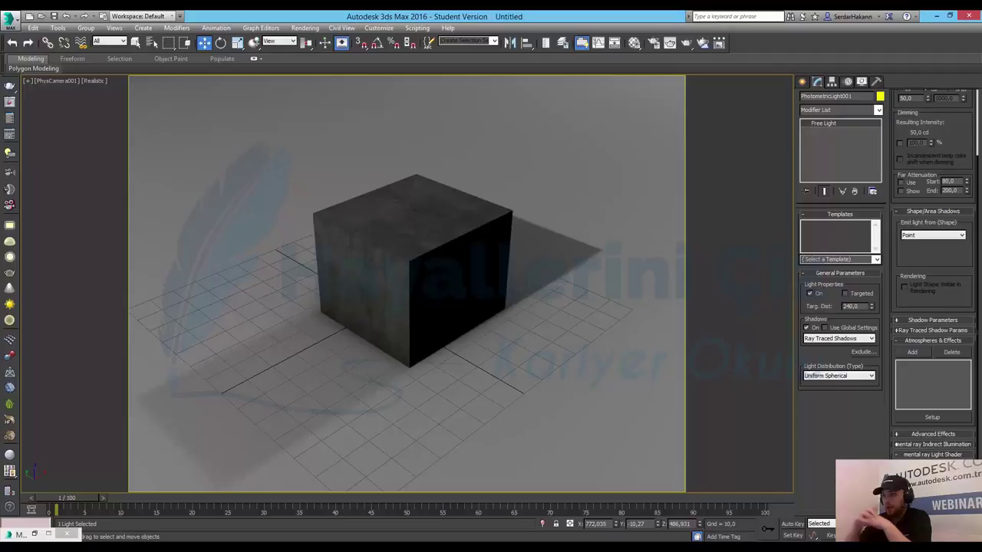
pyautogui.hotkey('shift', 'q')
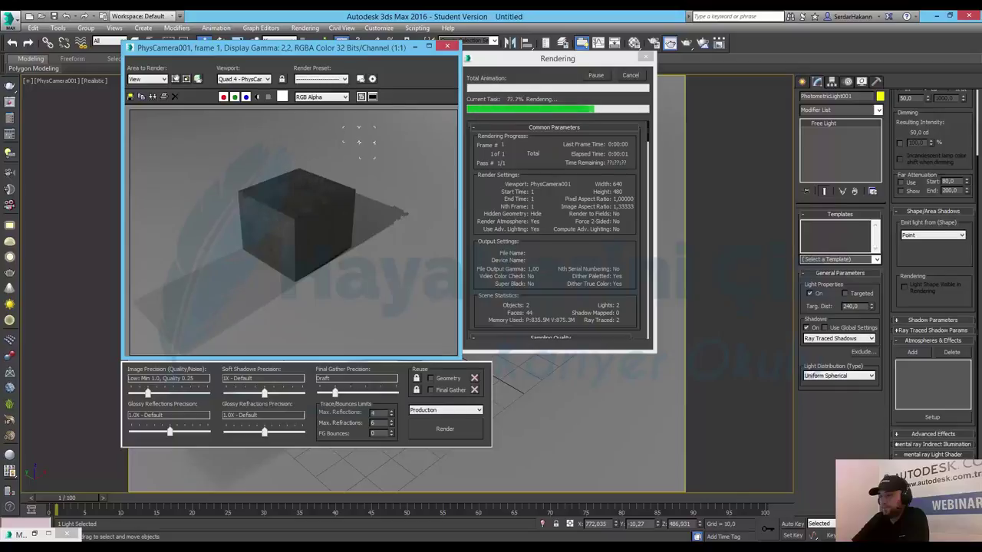
# Pause and resume the render, reposition the frame window, and open Select From Scene.
pyautogui.click(593, 77)
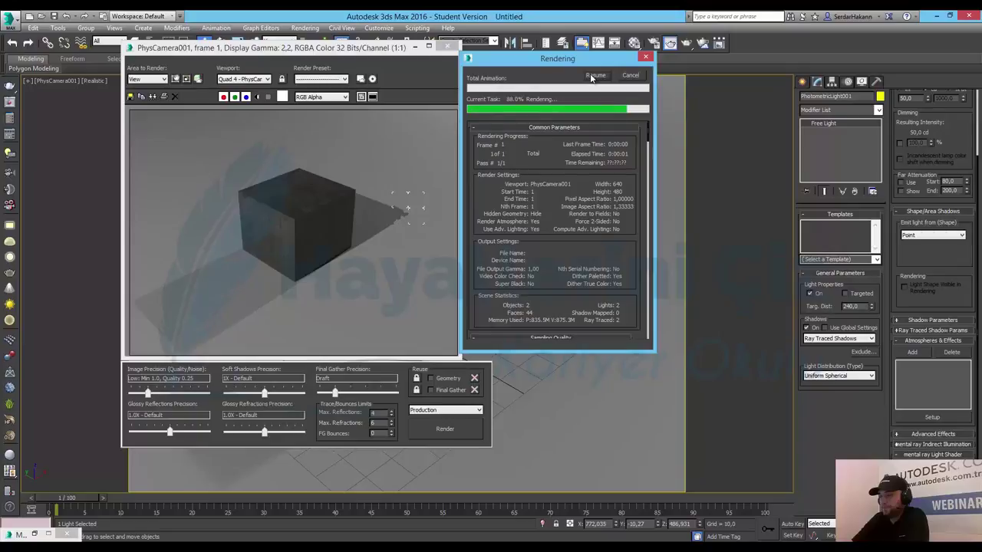
pyautogui.click(592, 77)
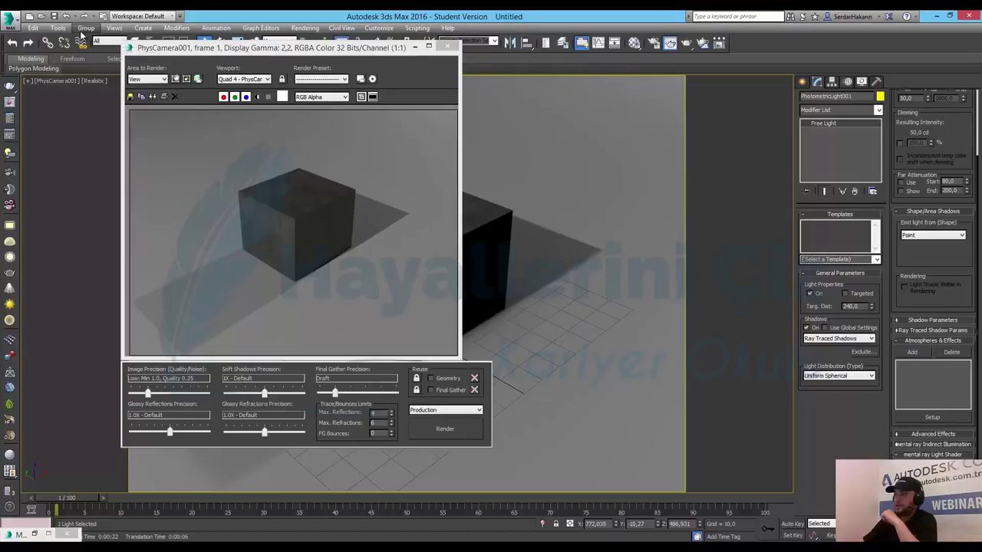
pyautogui.click(58, 28)
pyautogui.moveTo(177, 28)
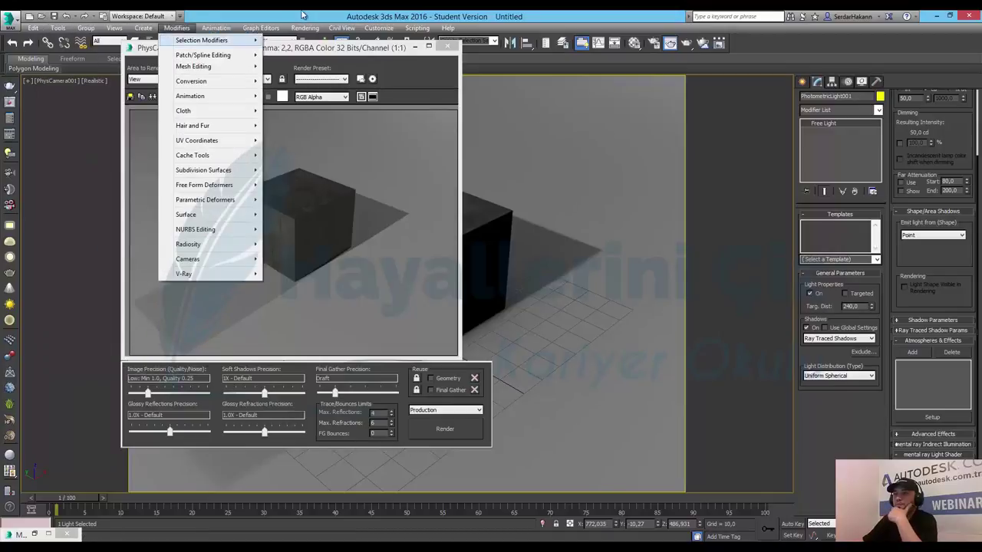
pyautogui.click(303, 16)
pyautogui.moveTo(294, 48); pyautogui.dragTo(369, 88)
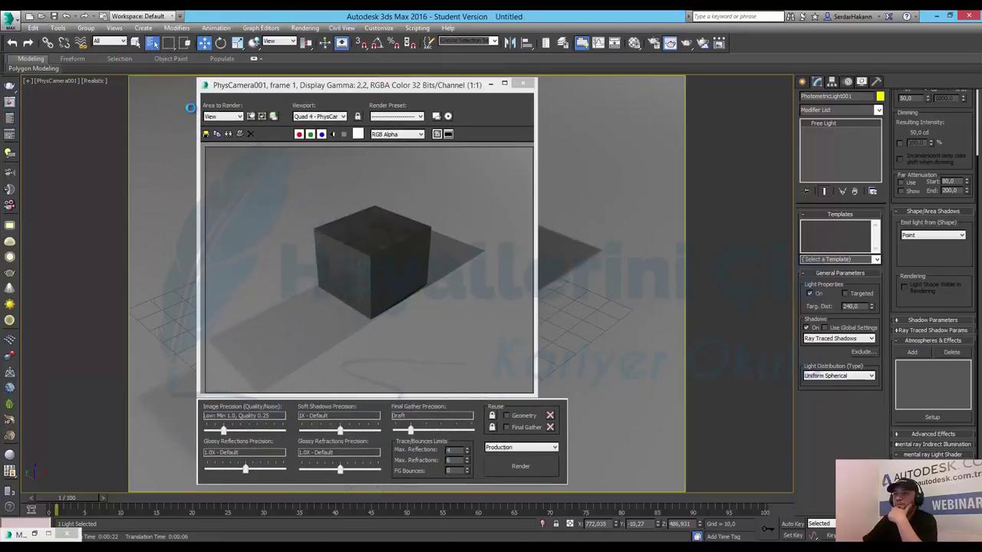
pyautogui.press('h')
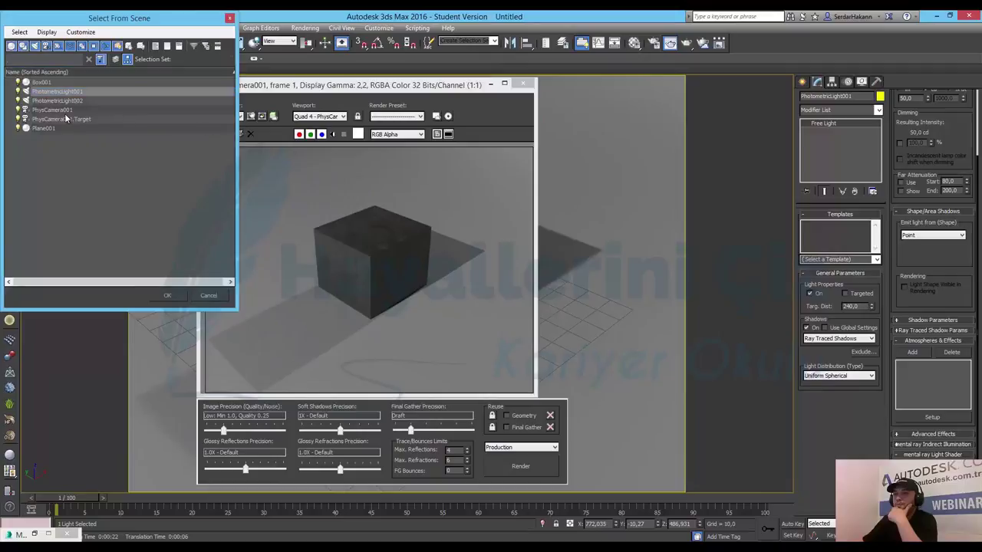
# Select PhysCamera001, set its Film/Sensor preset to APS-C (Canon), and narrow the field of view.
pyautogui.doubleClick(65, 112)
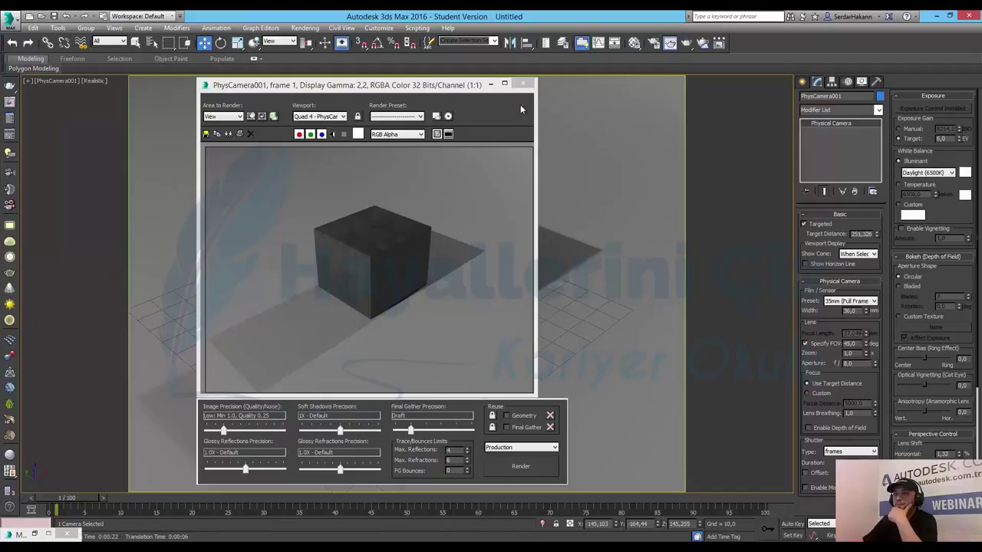
pyautogui.click(523, 84)
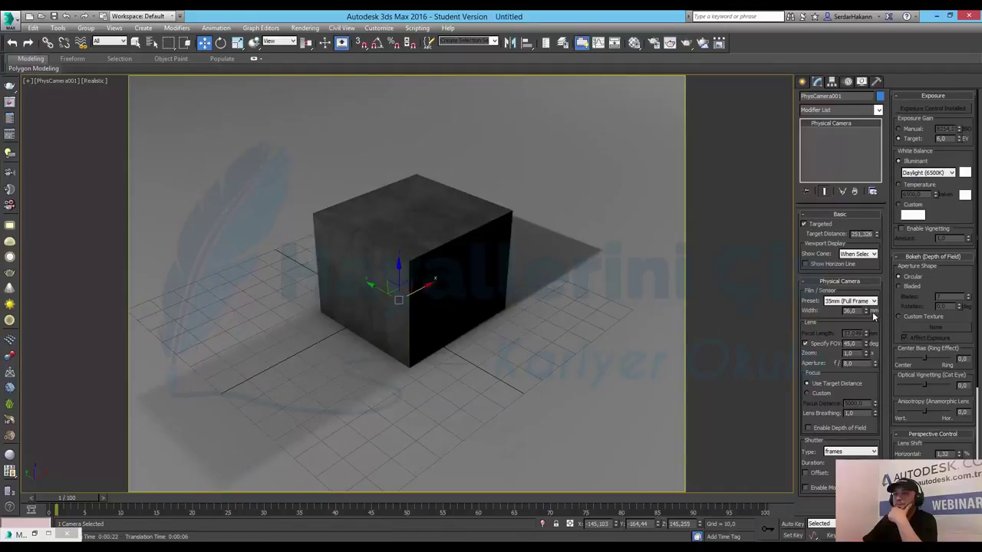
pyautogui.click(867, 313)
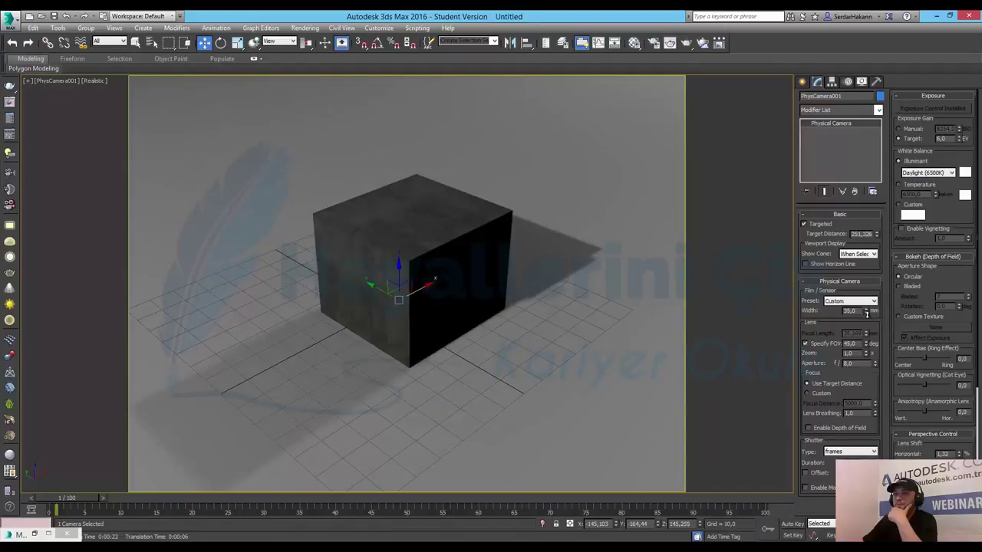
pyautogui.click(867, 311)
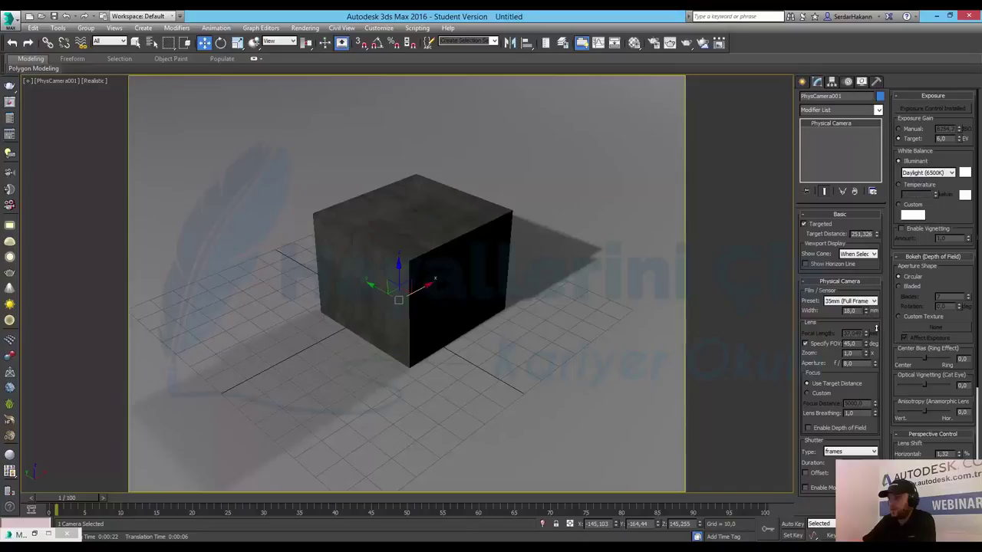
pyautogui.doubleClick(850, 313)
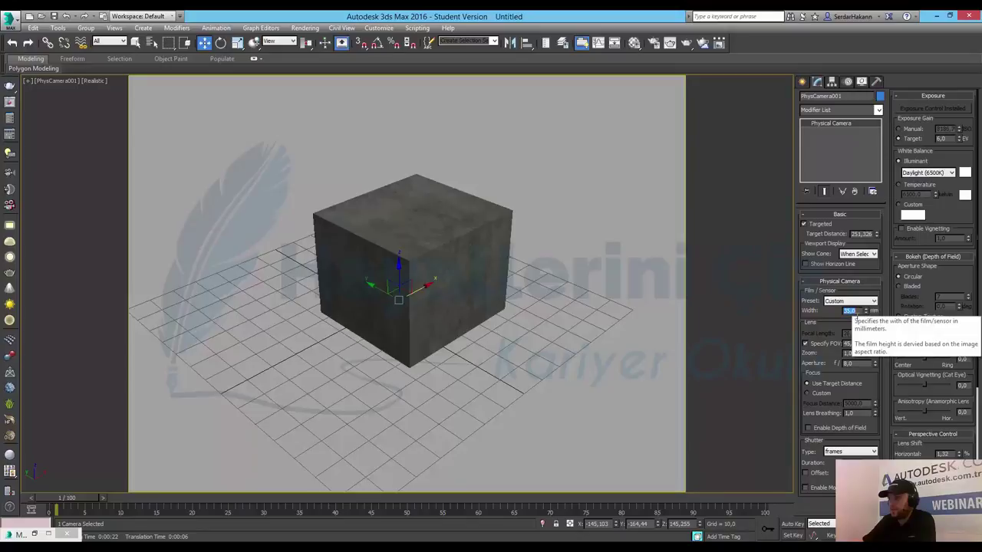
pyautogui.click(850, 301)
pyautogui.click(856, 323)
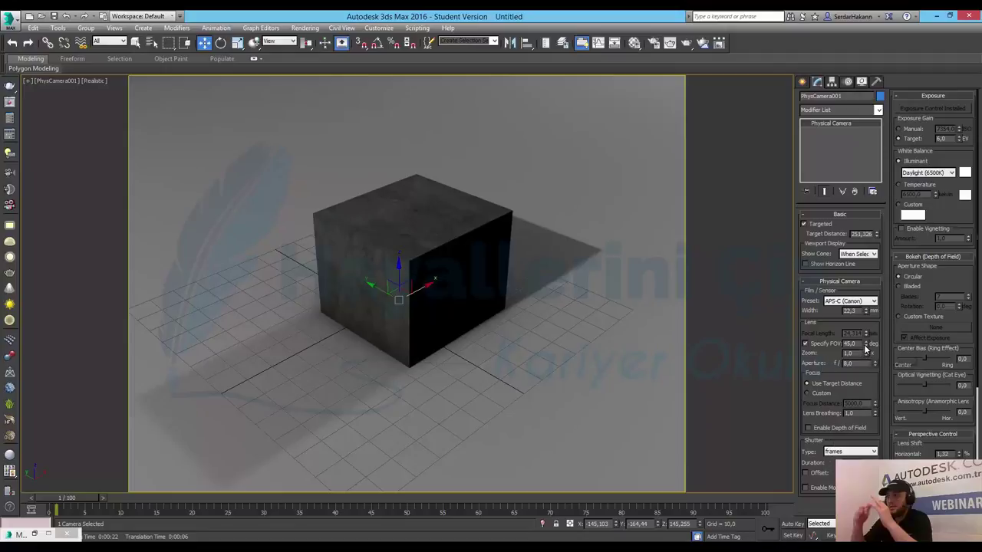
pyautogui.moveTo(868, 345)
pyautogui.mouseDown()
pyautogui.moveTo(865, 354)
pyautogui.moveTo(864, 335)
pyautogui.mouseUp()
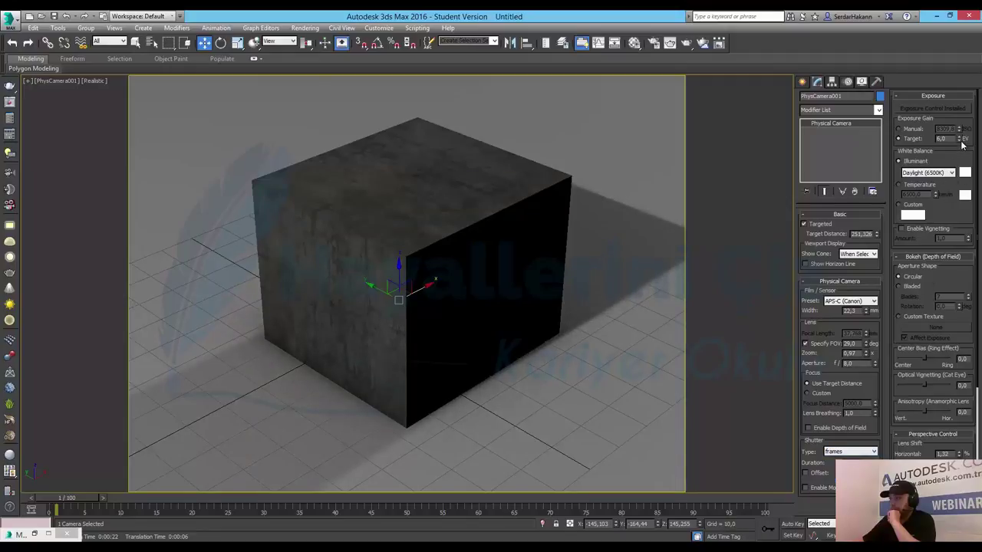
# Try different Target EV values, then set PhysCamera001's exposure target to 10.
pyautogui.click(960, 141)
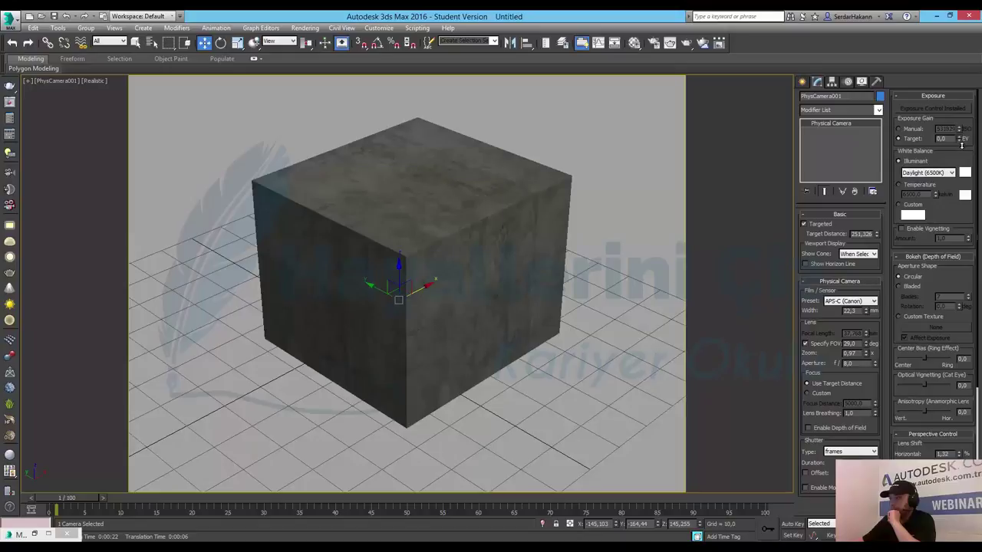
pyautogui.moveTo(961, 145); pyautogui.dragTo(963, 144)
pyautogui.write('2,5')
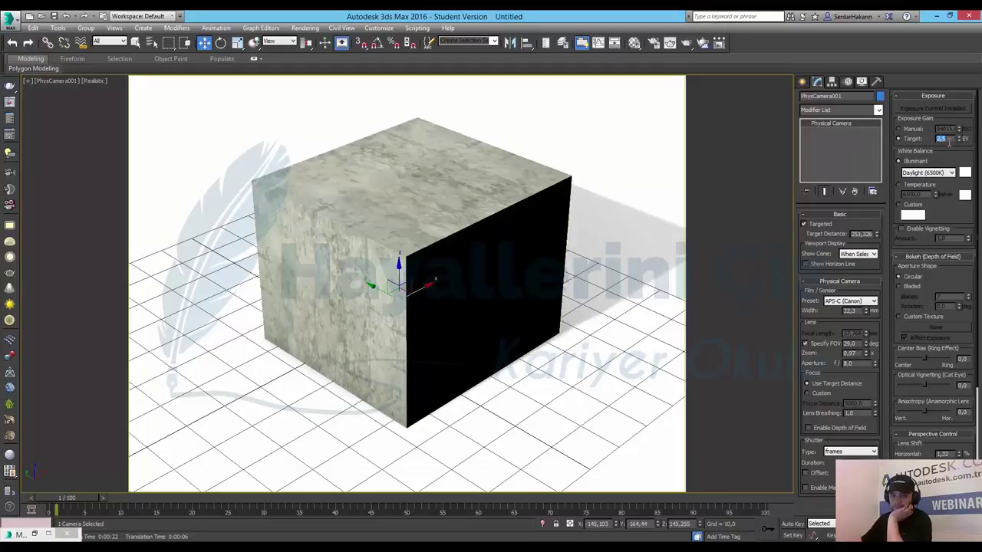
pyautogui.write('10')
pyautogui.press('Return')
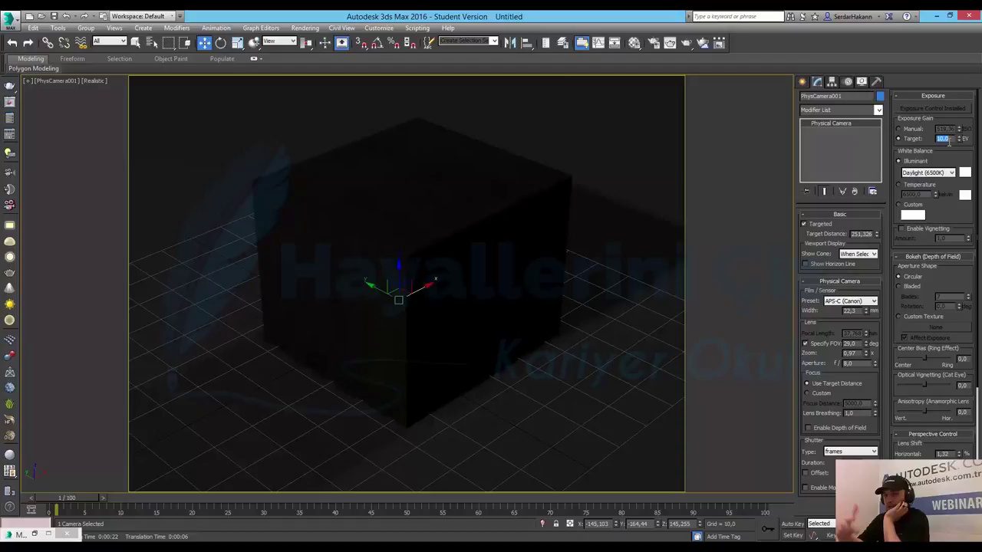
pyautogui.hotkey('ctrl', 'z')
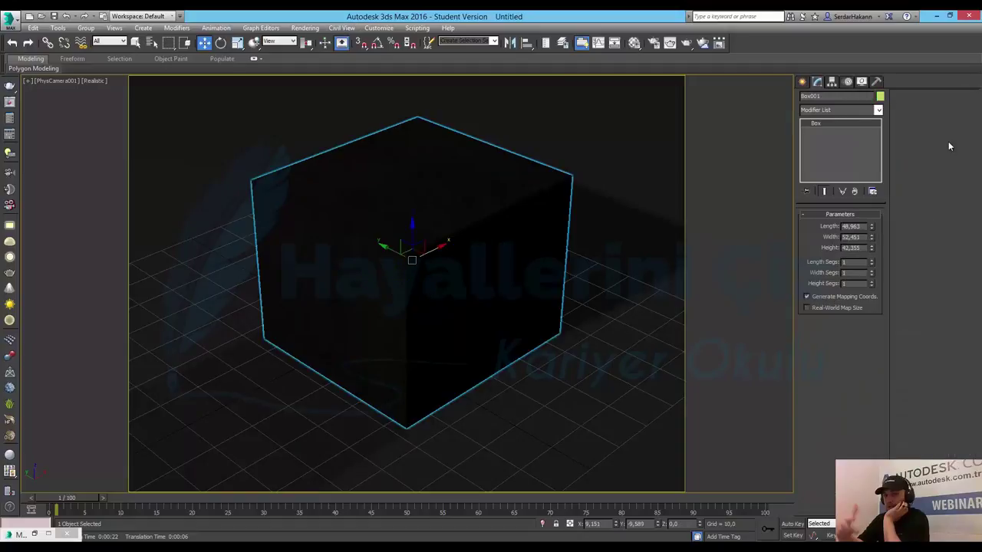
# Start a render of the camera view, cancel it, and set Final Gather to Disabled.
pyautogui.click(305, 27)
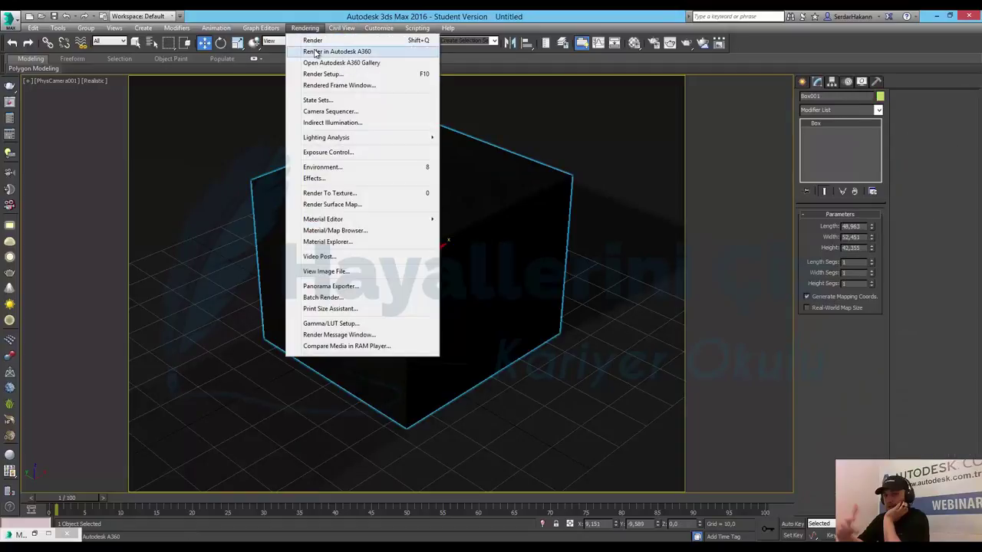
pyautogui.press('Escape')
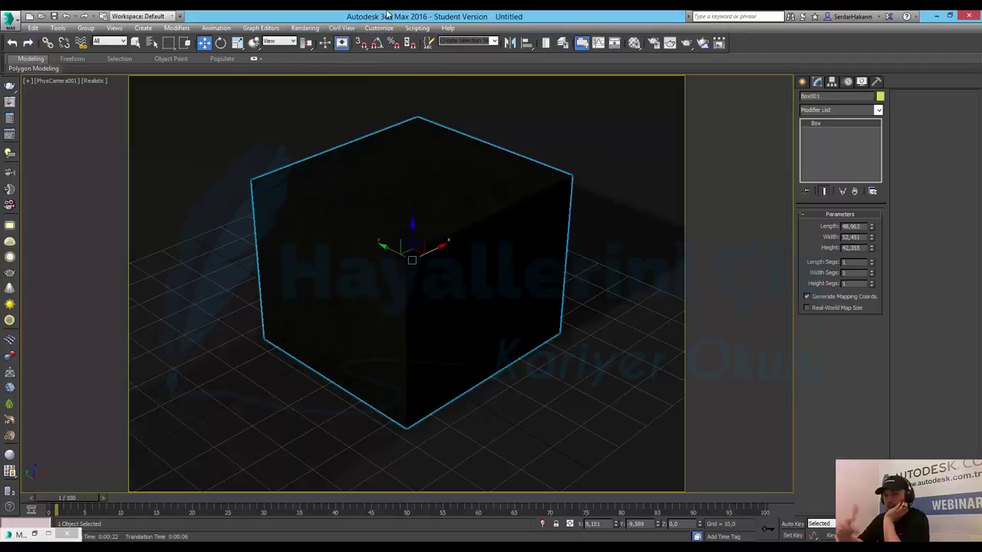
pyautogui.hotkey('shift', 'q')
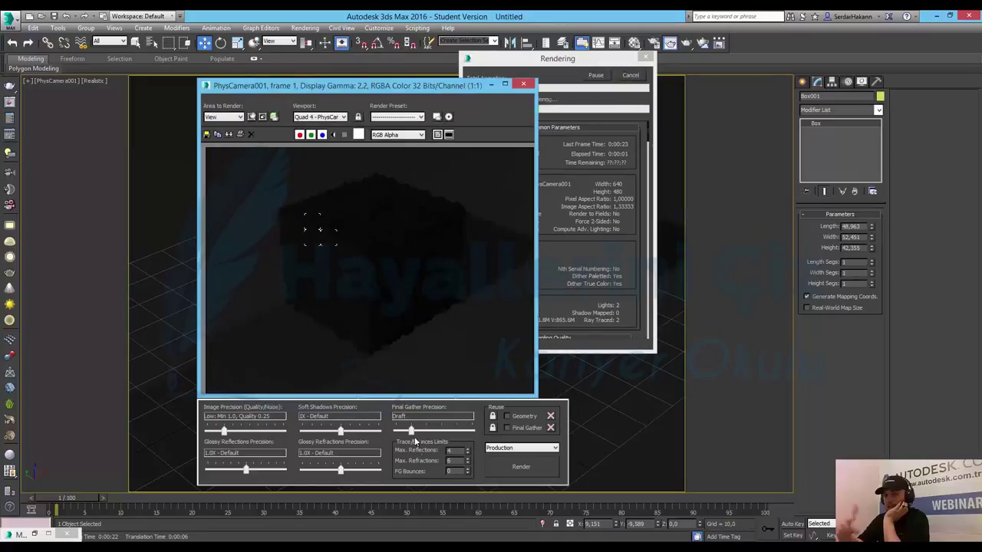
pyautogui.click(631, 76)
pyautogui.moveTo(414, 433); pyautogui.dragTo(377, 434)
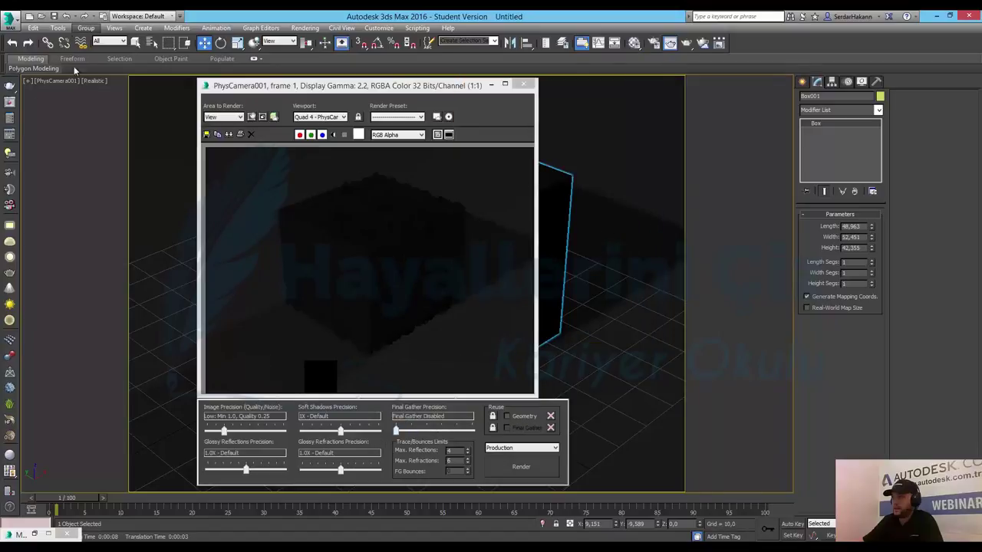
# Select PhysCamera001, set its exposure target to 6 EV, and re-render the camera view.
pyautogui.click(151, 42)
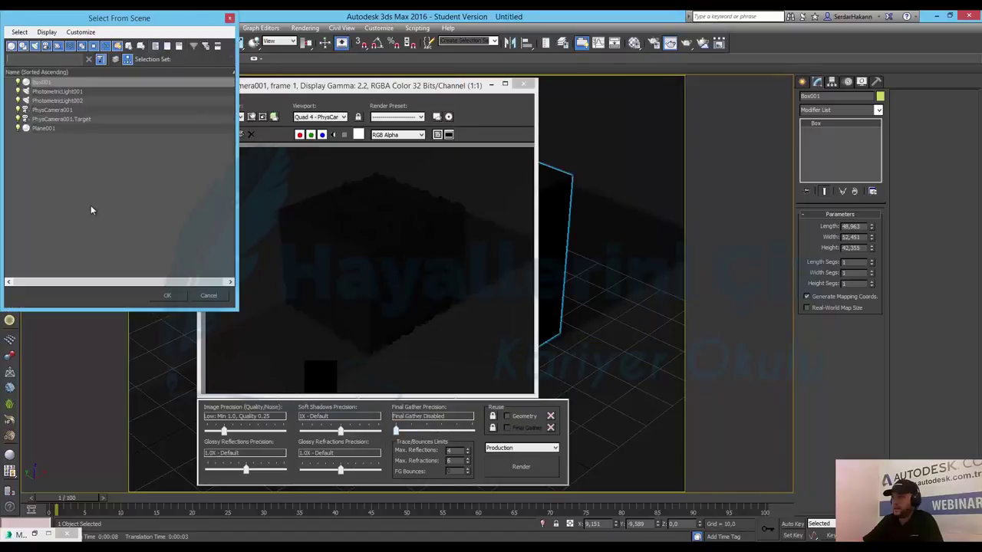
pyautogui.doubleClick(65, 113)
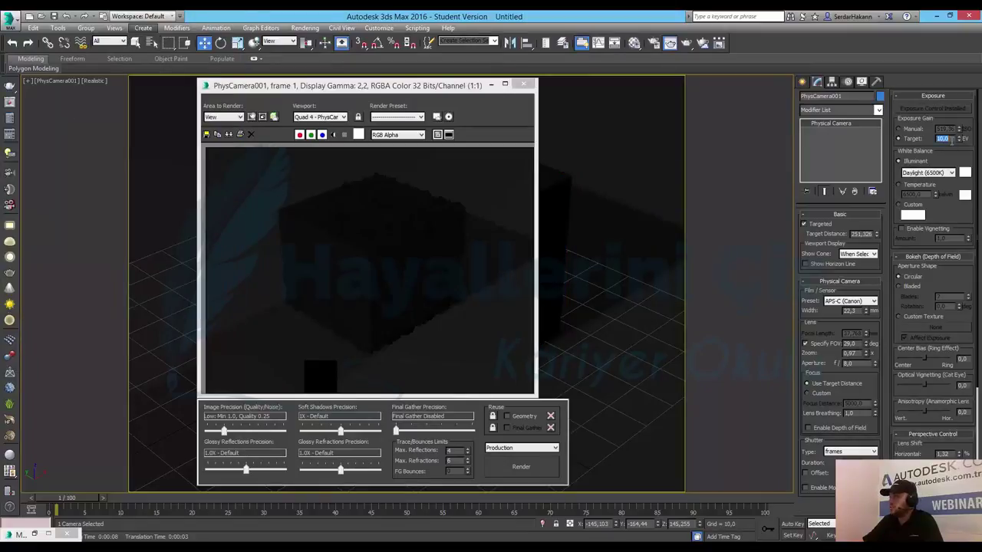
pyautogui.write('1')
pyautogui.press('Return')
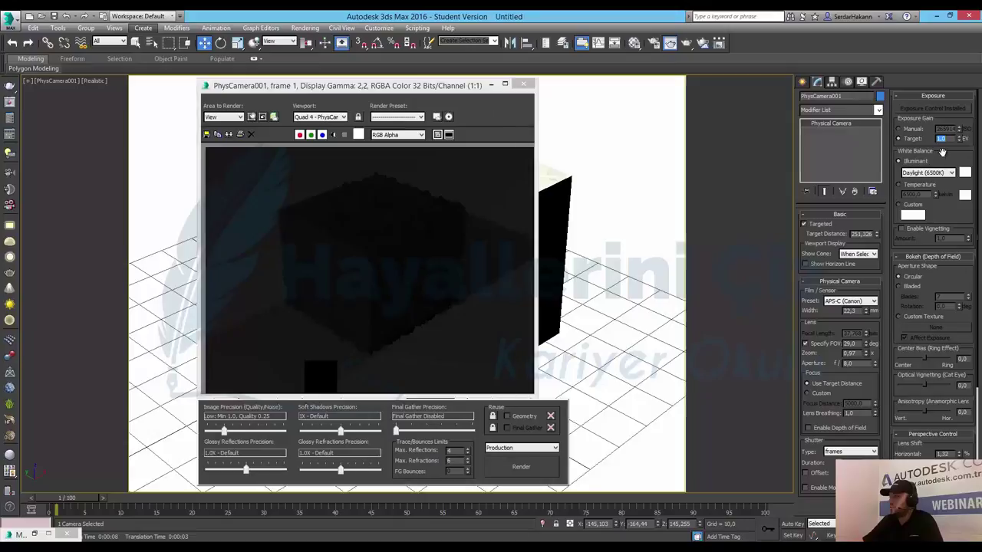
pyautogui.write('6')
pyautogui.press('Return')
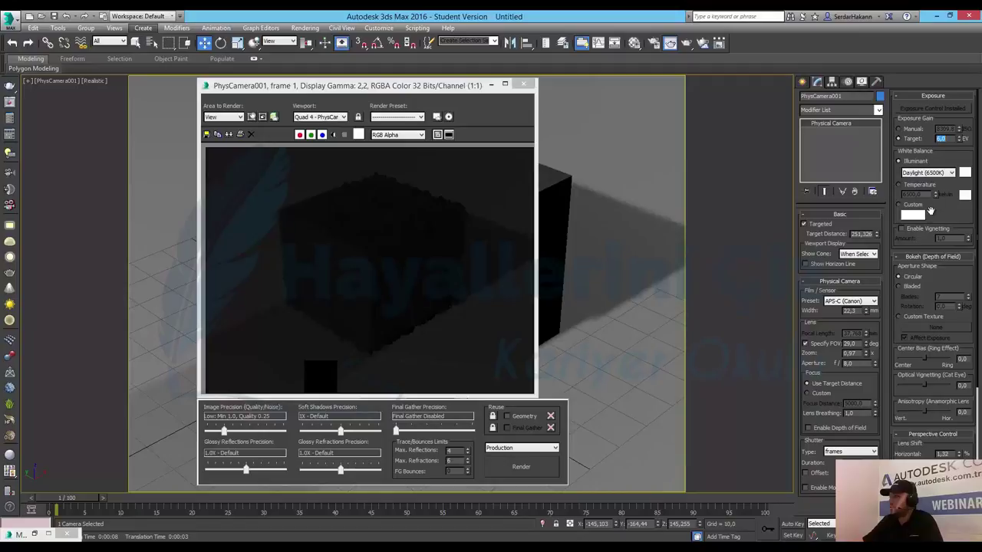
pyautogui.click(521, 467)
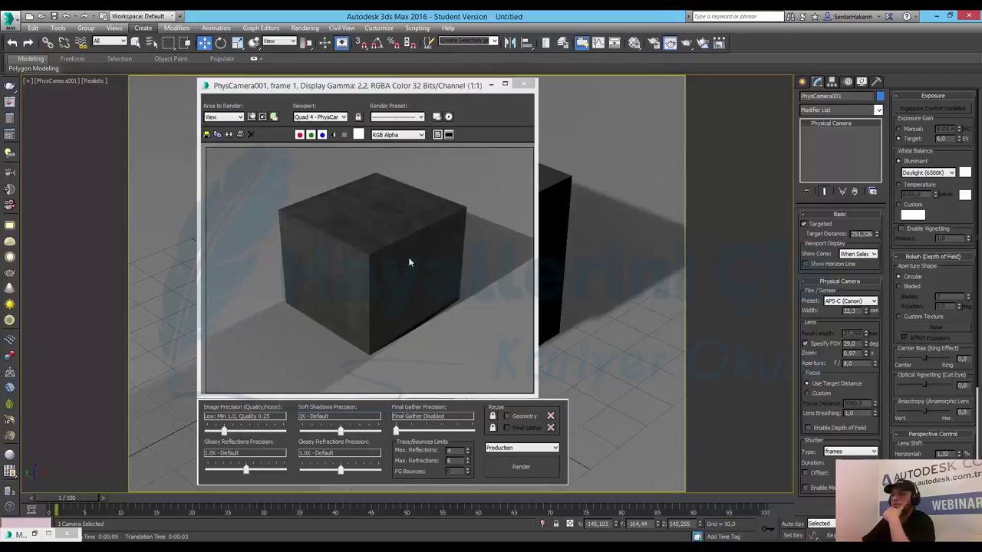
# Set a custom white-balance colour sampled from the rendered image, then re-render the camera view.
pyautogui.click(920, 215)
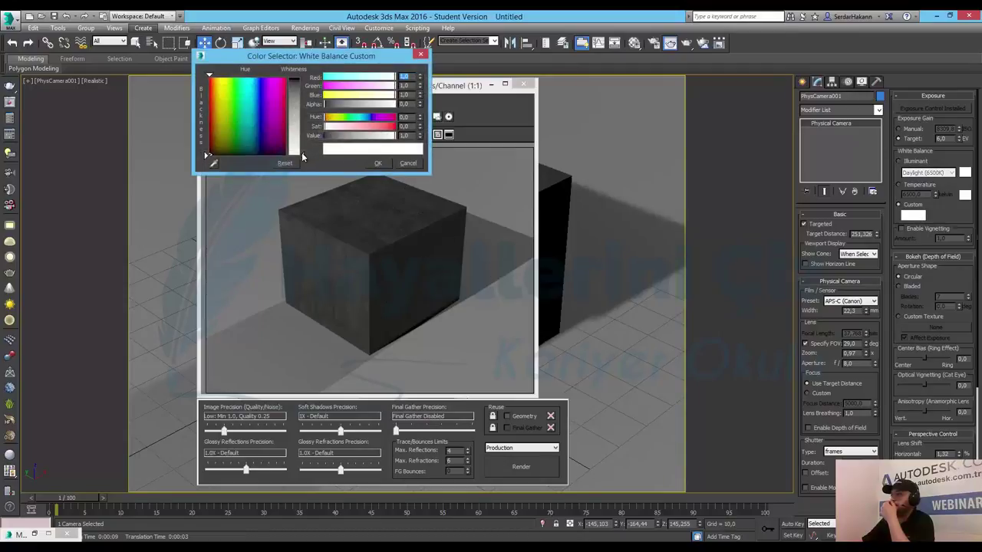
pyautogui.click(213, 164)
pyautogui.click(415, 286)
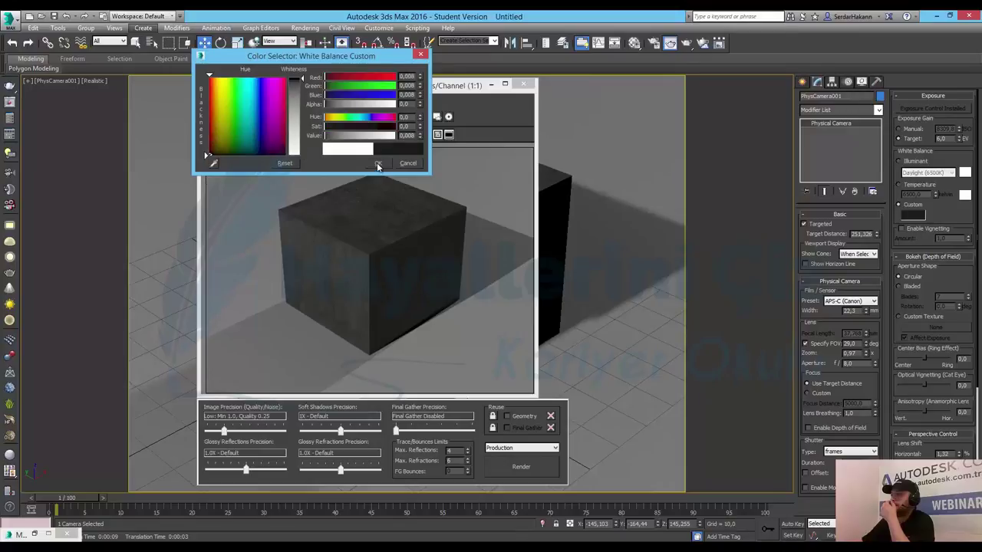
pyautogui.click(378, 164)
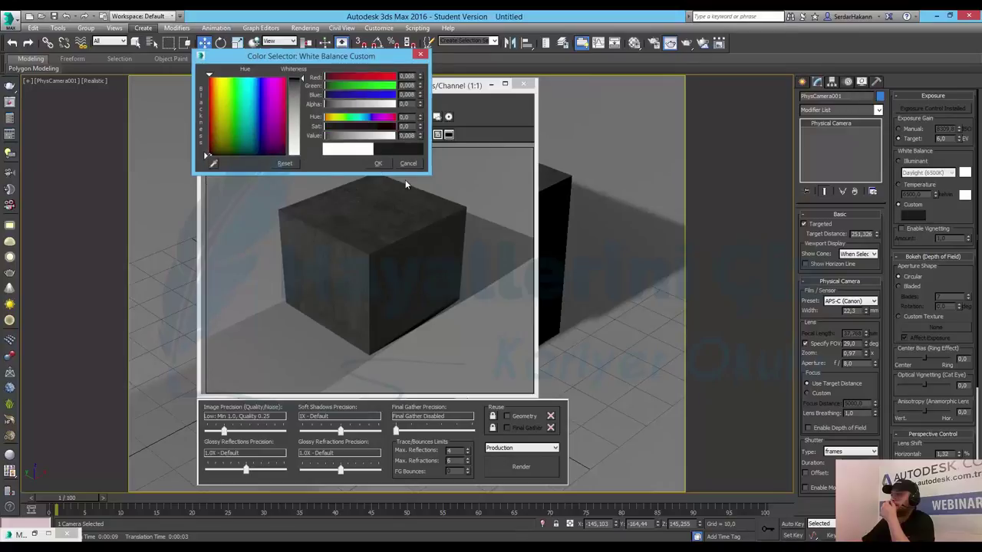
pyautogui.click(547, 472)
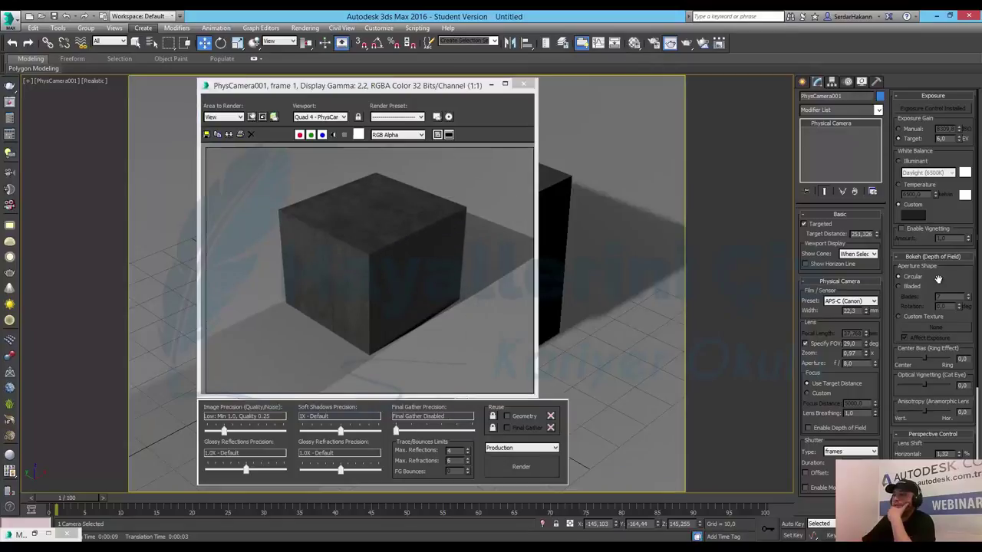
pyautogui.scroll(-1, 936, 278)
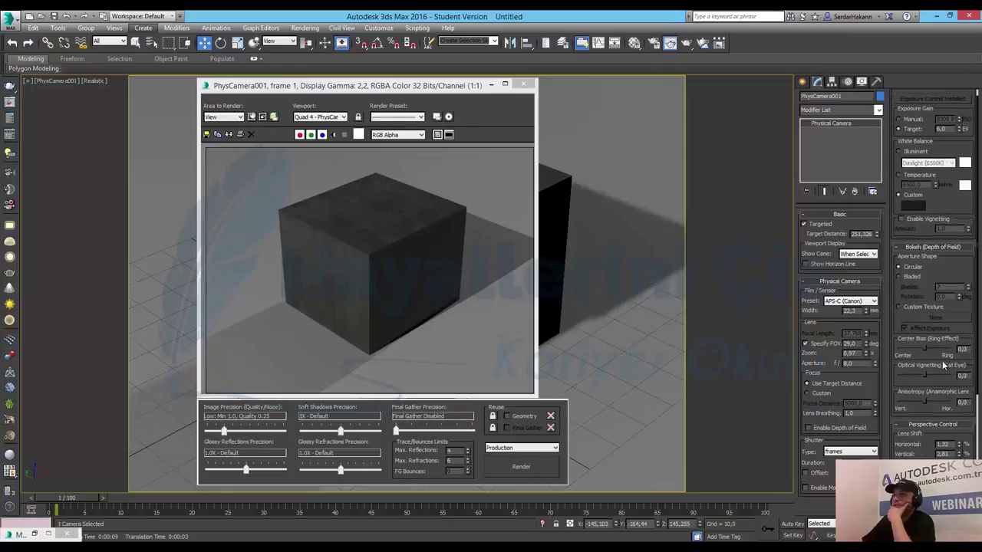
# Close the rendered frame and nudge the bokeh Center Bias and horizontal Lens Shift.
pyautogui.click(525, 86)
pyautogui.moveTo(926, 349); pyautogui.dragTo(903, 350)
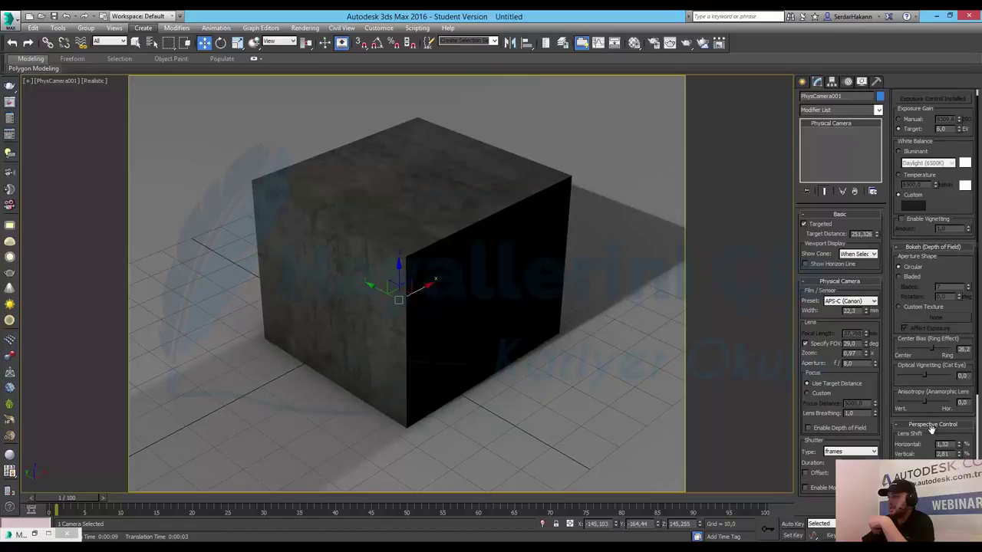
pyautogui.moveTo(923, 445); pyautogui.dragTo(917, 362)
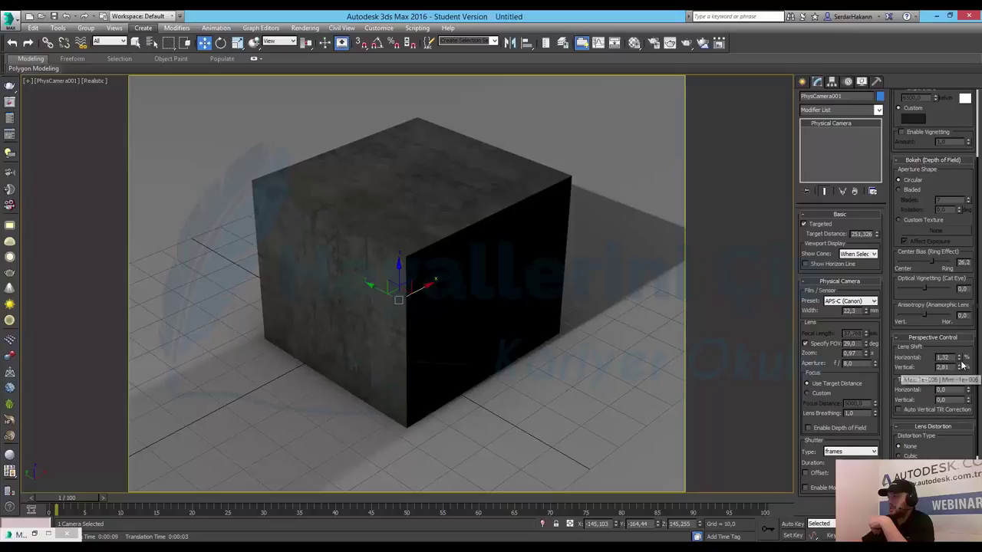
pyautogui.moveTo(959, 358)
pyautogui.mouseDown()
pyautogui.moveTo(960, 387)
pyautogui.moveTo(979, 343)
pyautogui.moveTo(976, 373)
pyautogui.mouseUp()
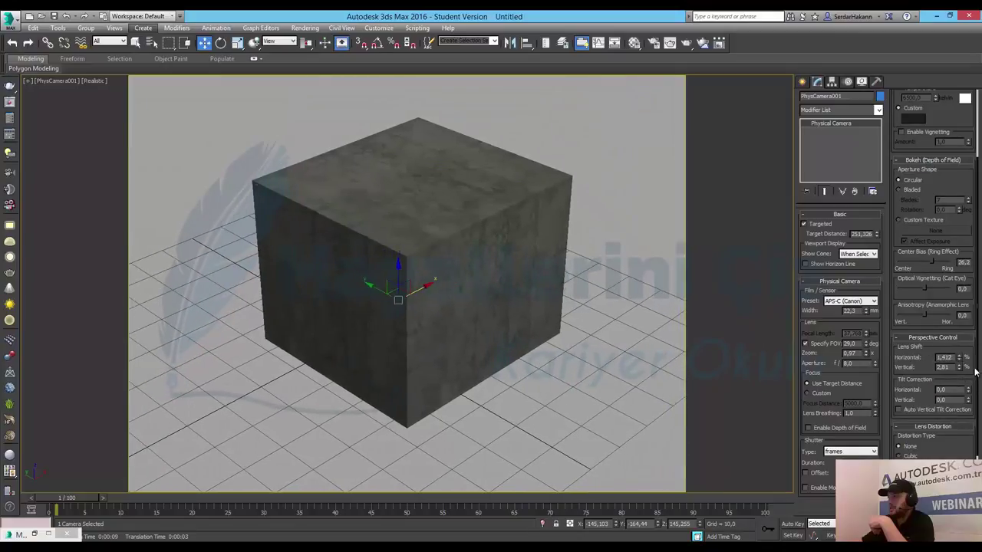
# Try horizontal and vertical tilt correction on the camera, then reduce them.
pyautogui.moveTo(964, 413)
pyautogui.mouseDown()
pyautogui.moveTo(969, 357)
pyautogui.moveTo(969, 430)
pyautogui.mouseUp()
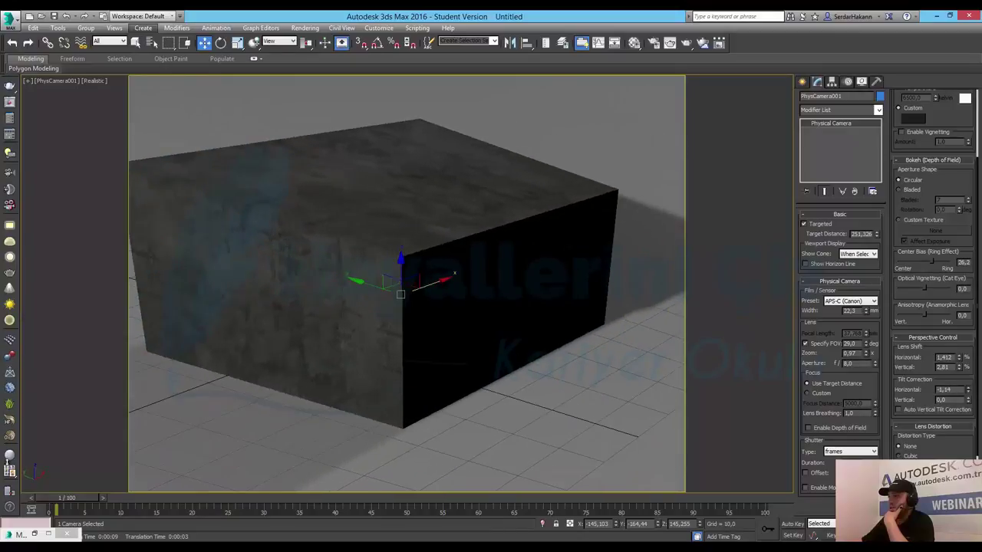
pyautogui.moveTo(969, 390); pyautogui.dragTo(968, 376)
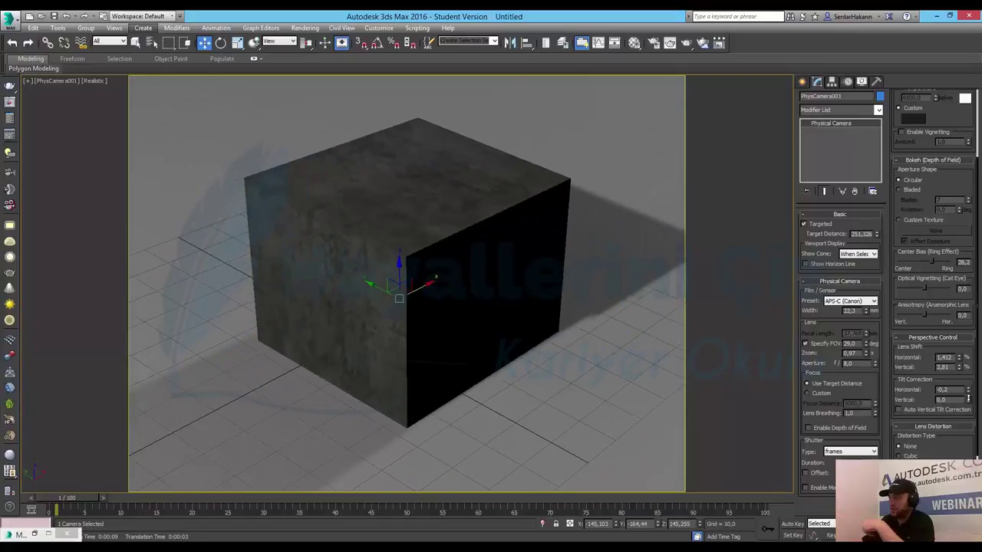
pyautogui.moveTo(971, 367)
pyautogui.mouseDown()
pyautogui.moveTo(977, 455)
pyautogui.moveTo(977, 430)
pyautogui.mouseUp()
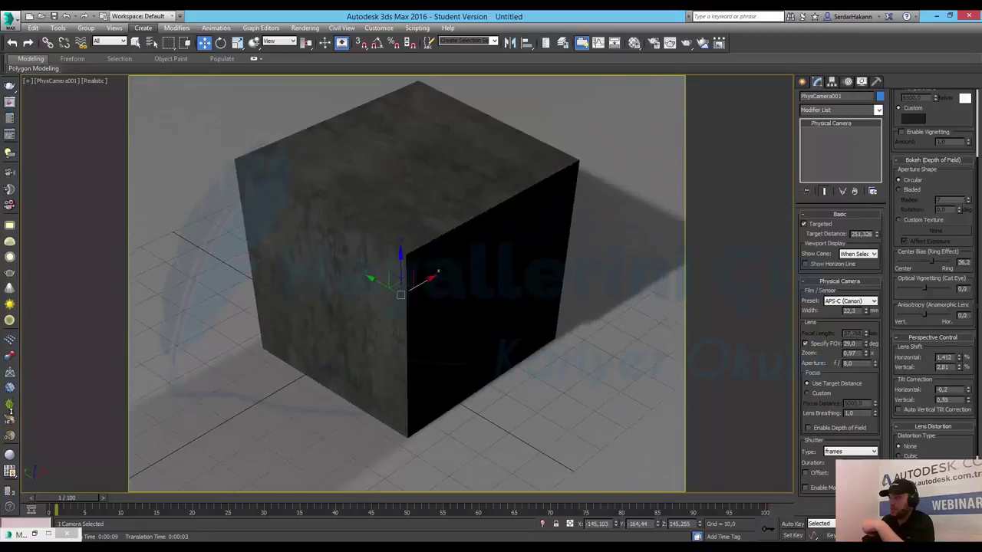
pyautogui.moveTo(26, 481)
pyautogui.mouseDown()
pyautogui.moveTo(43, 359)
pyautogui.moveTo(63, 386)
pyautogui.moveTo(377, 346)
pyautogui.mouseUp()
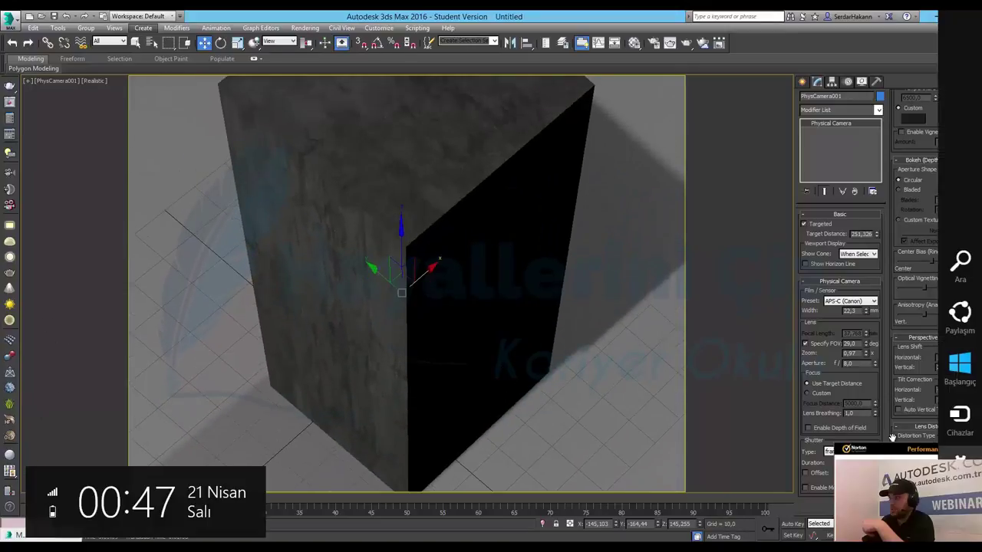
# Dismiss the antivirus popup and reset both horizontal and vertical tilt correction to 0.
pyautogui.click(974, 451)
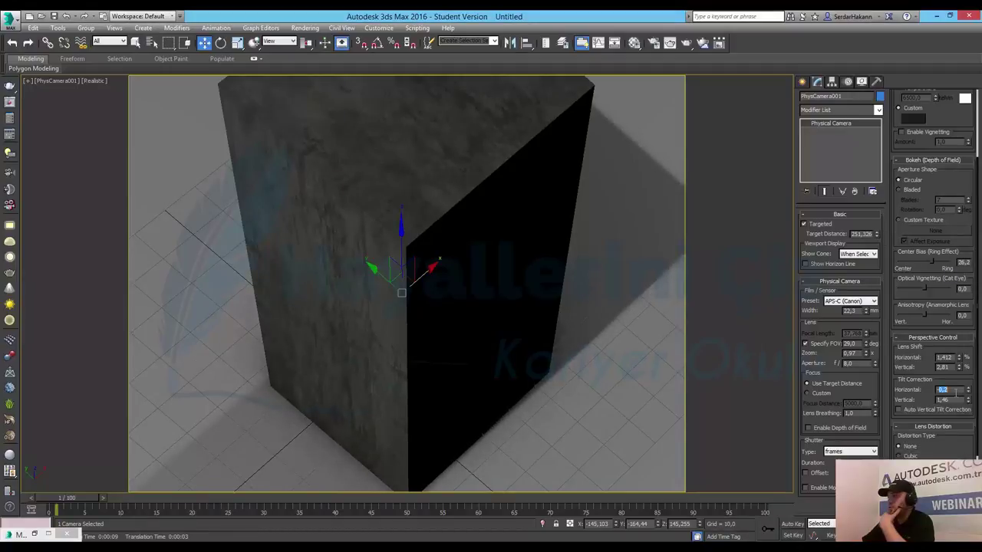
pyautogui.write('0')
pyautogui.press('Return')
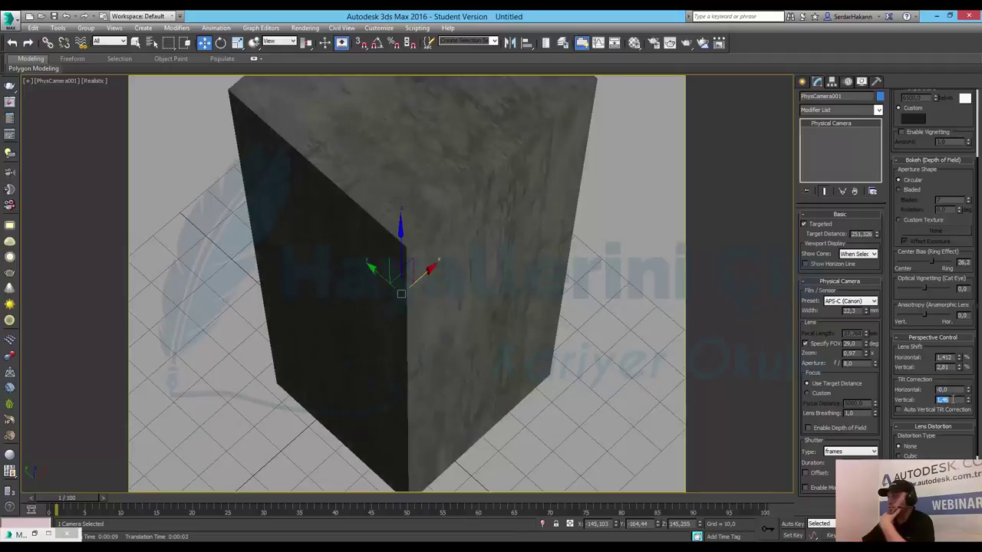
pyautogui.write('0')
pyautogui.press('Return')
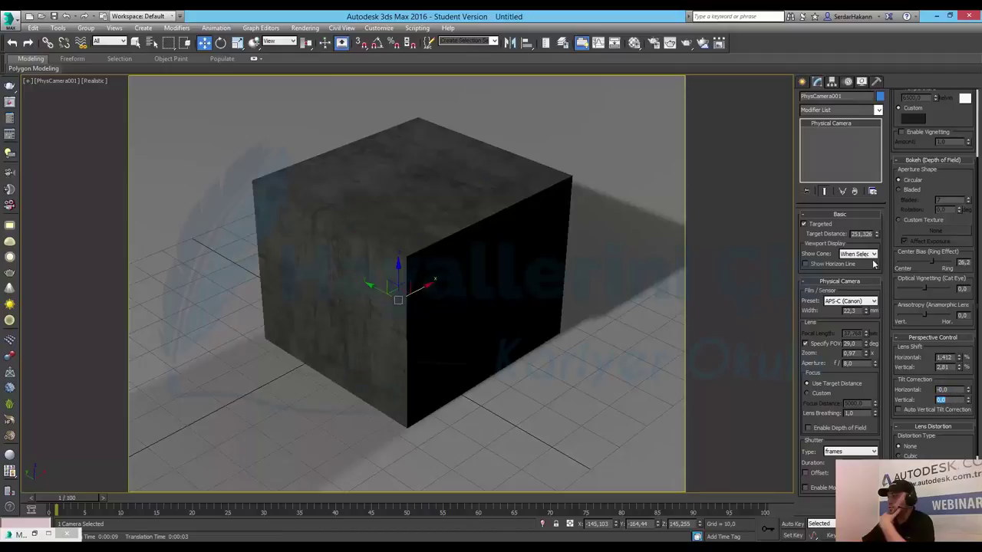
# Always show the camera cone, pick the APS-C (Nikon, Sony, etc.) sensor, and render the camera view.
pyautogui.click(857, 254)
pyautogui.click(858, 269)
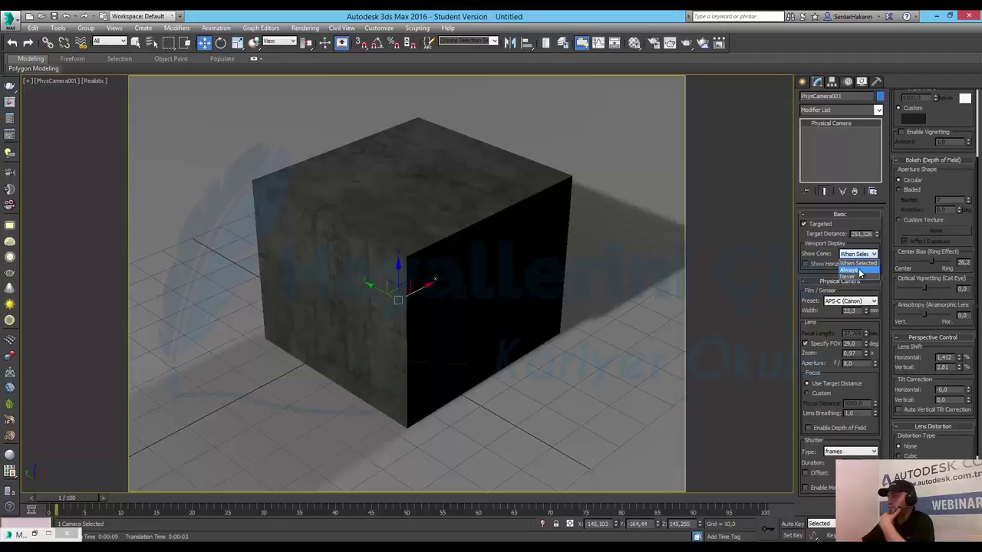
pyautogui.click(855, 302)
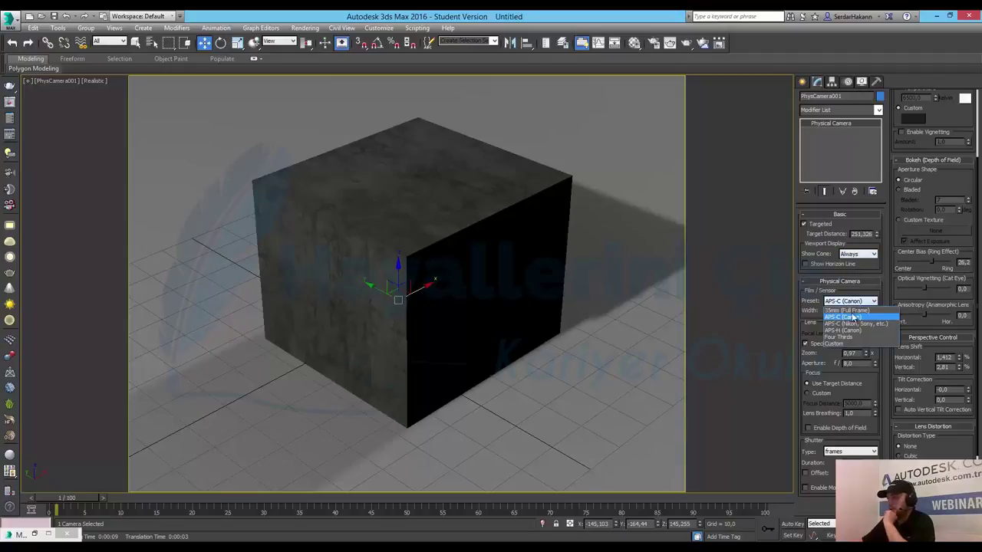
pyautogui.click(857, 324)
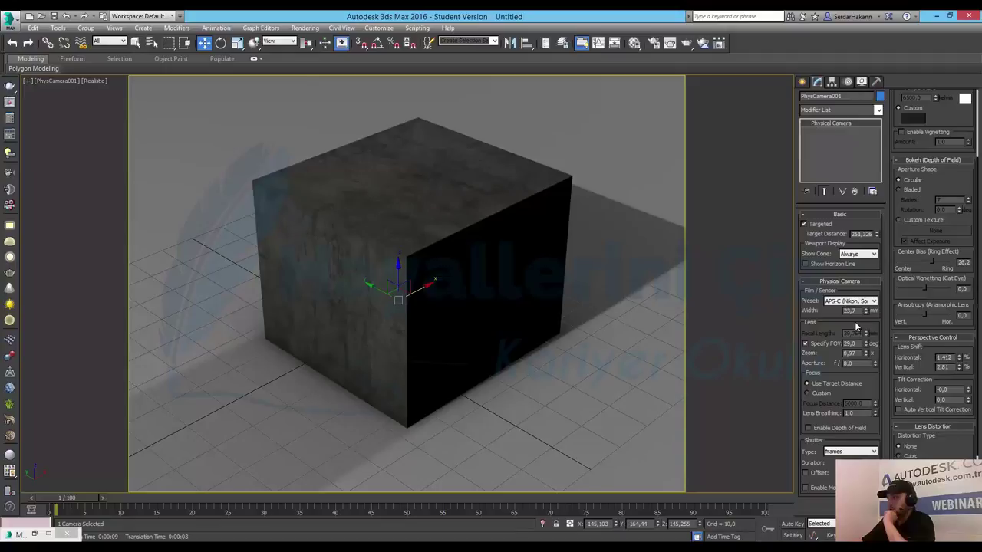
pyautogui.hotkey('shift', 'q')
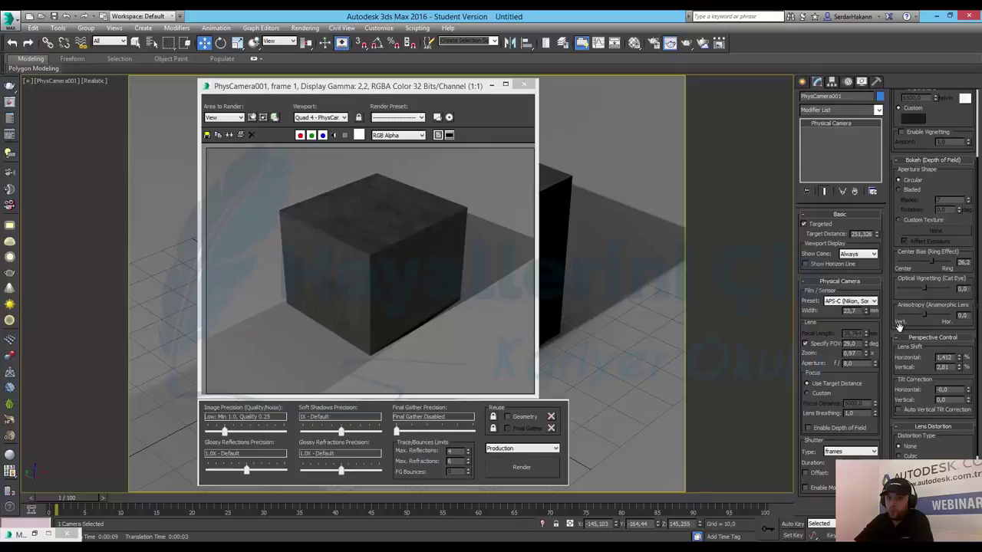
# Switch the sensor to APS-H (Canon), close the rendered image, and set shutter type to seconds.
pyautogui.click(856, 302)
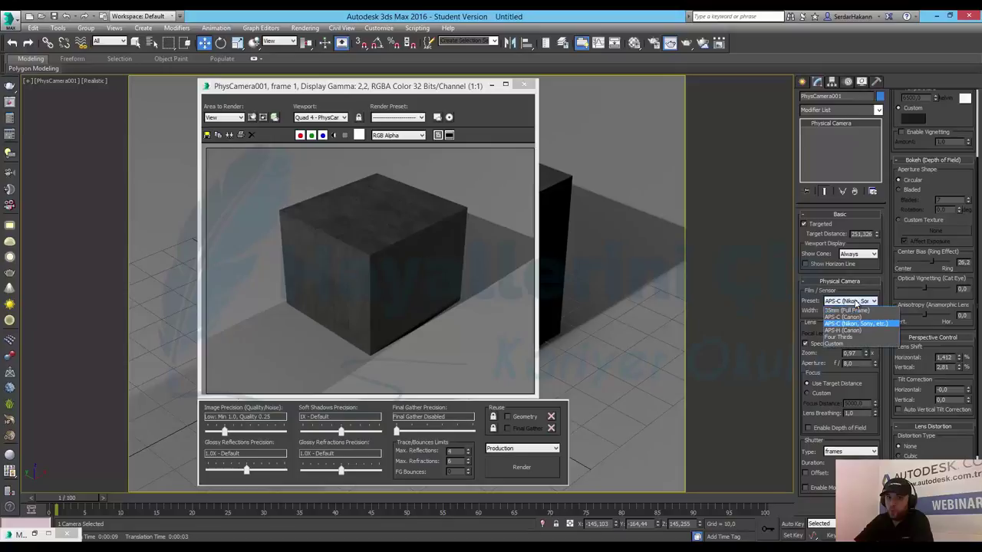
pyautogui.click(856, 330)
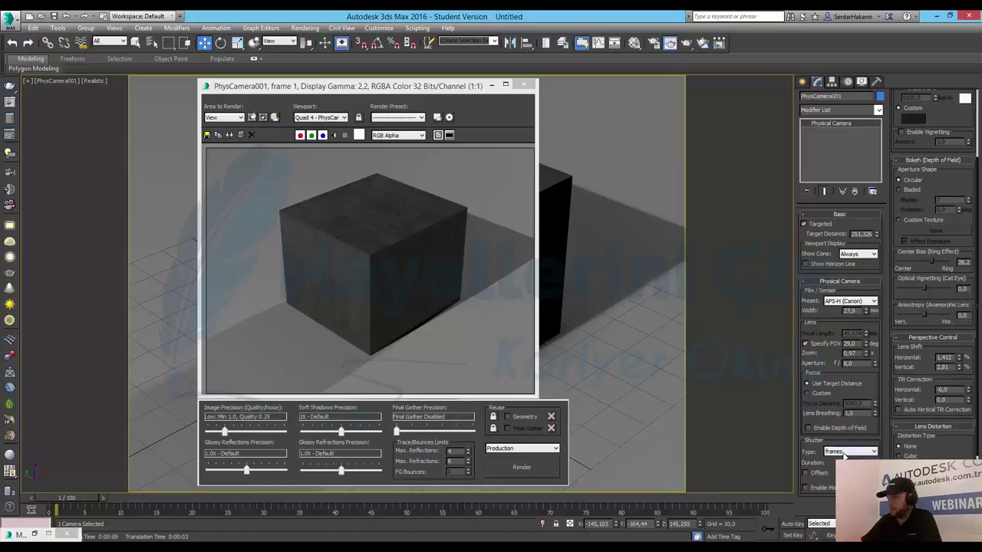
pyautogui.click(524, 84)
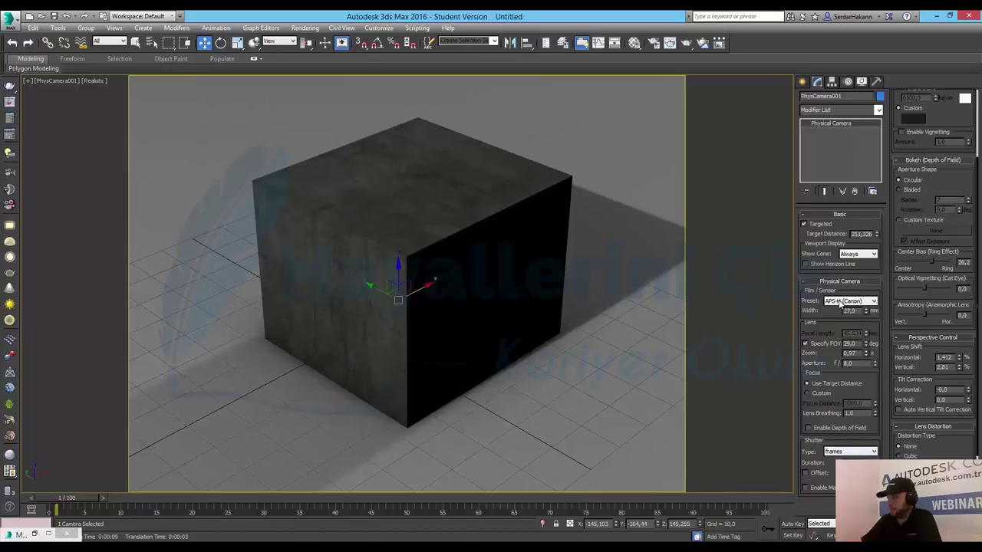
pyautogui.click(842, 452)
pyautogui.click(837, 468)
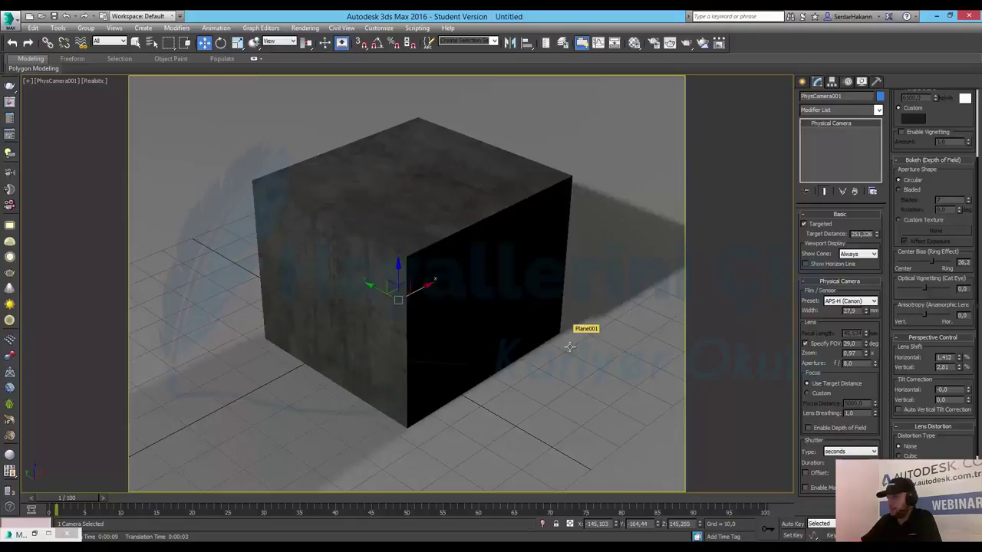
# Render the camera view and raise the camera zoom to 2.63.
pyautogui.hotkey('shift', 'q')
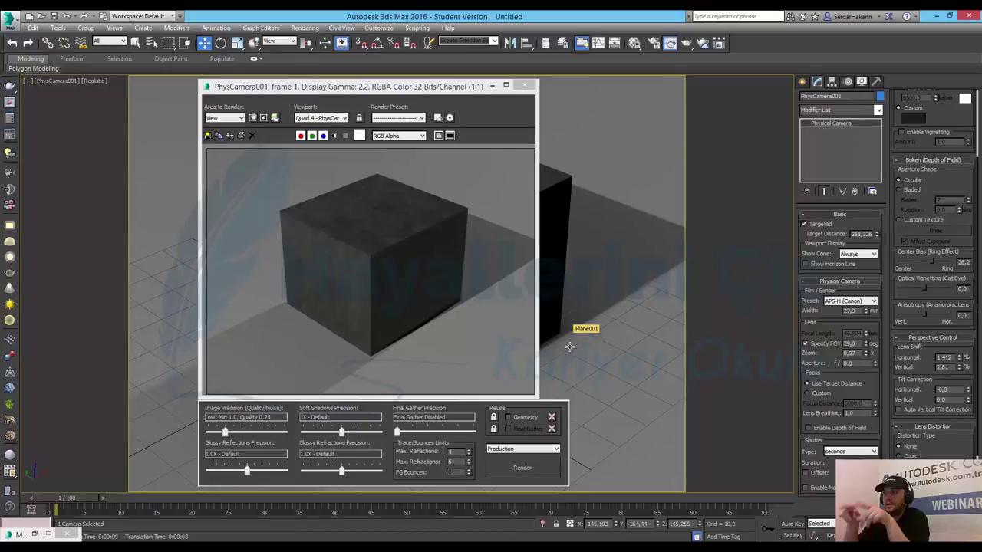
pyautogui.click(864, 353)
pyautogui.moveTo(865, 354); pyautogui.dragTo(870, 268)
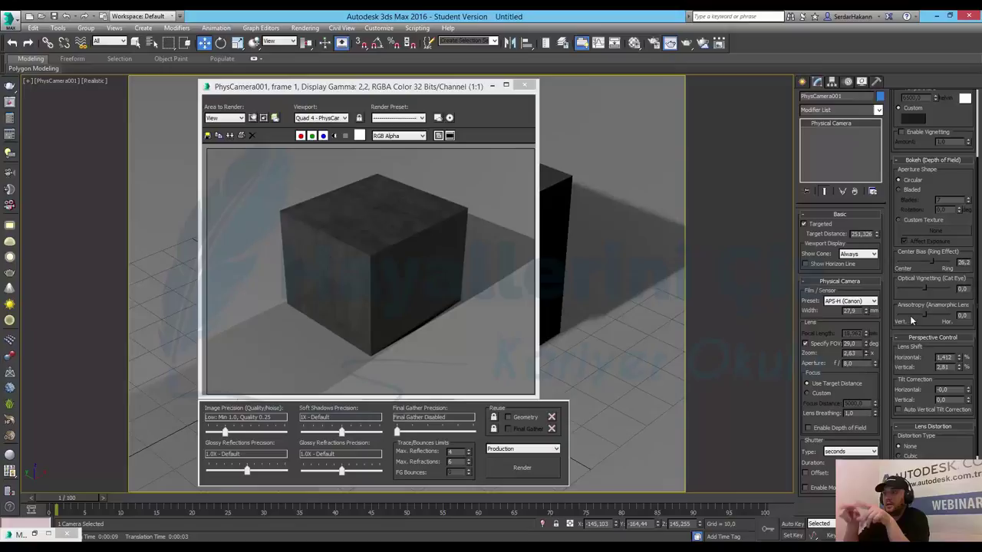
# Test different aperture f-numbers such as 16.0 with renders, finishing at f/8.0.
pyautogui.doubleClick(860, 363)
pyautogui.write('1')
pyautogui.press('Return')
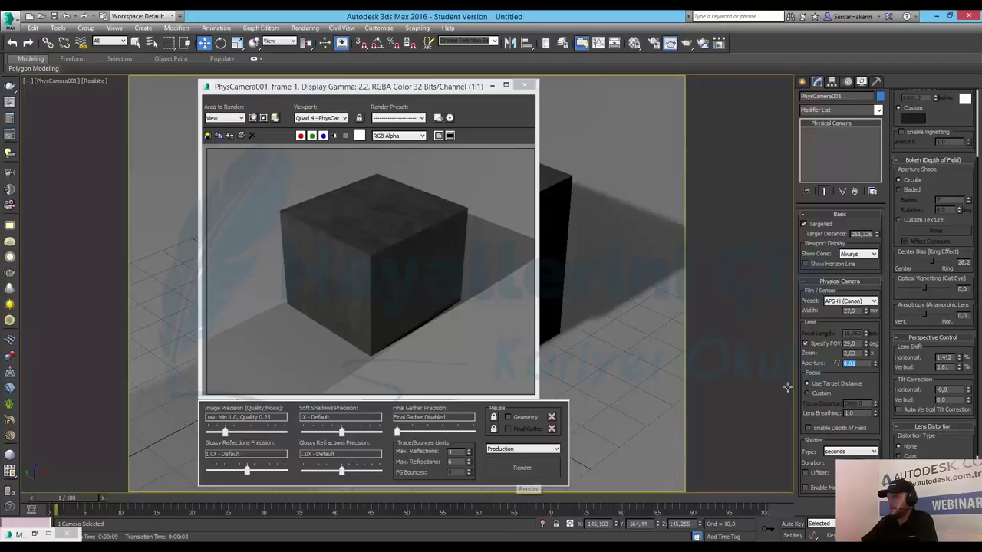
pyautogui.click(521, 470)
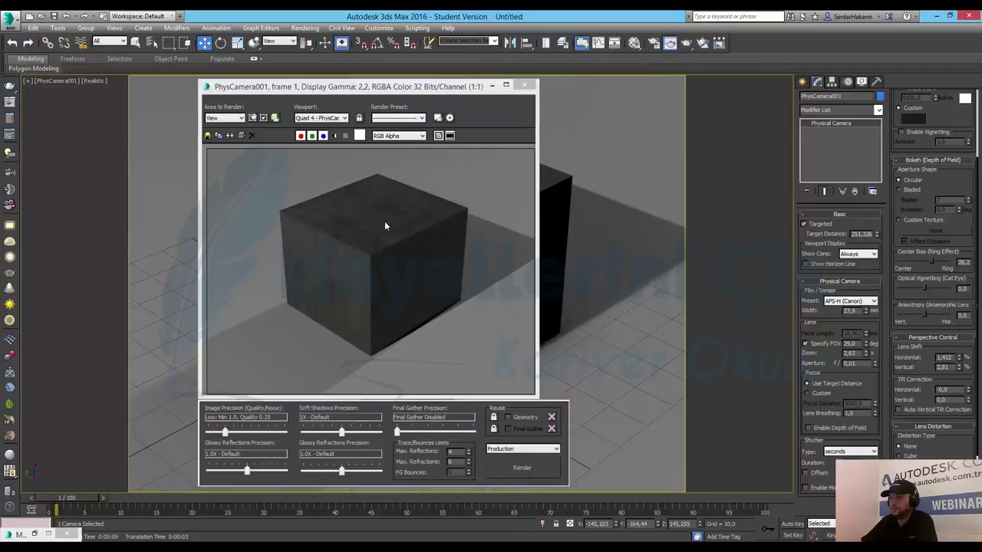
pyautogui.doubleClick(851, 364)
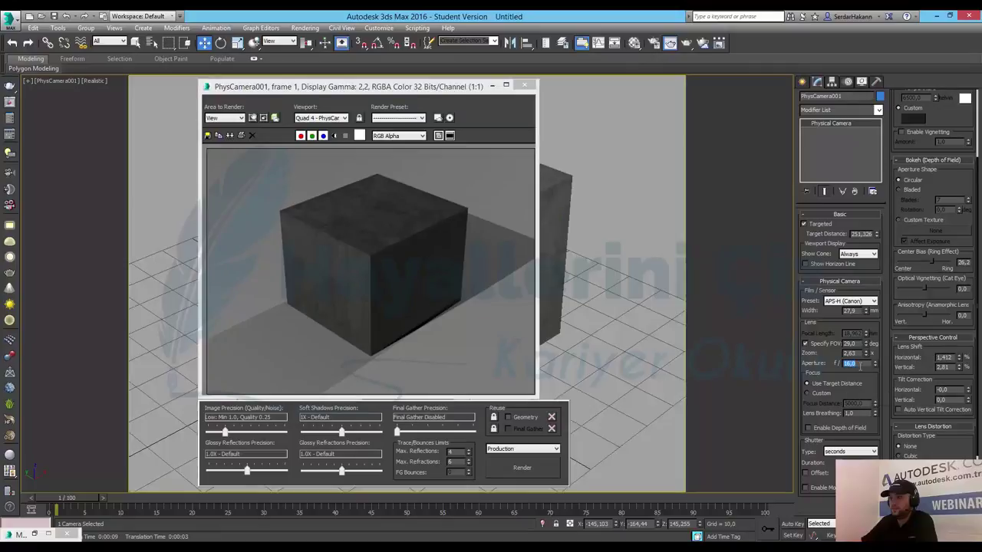
pyautogui.click(513, 466)
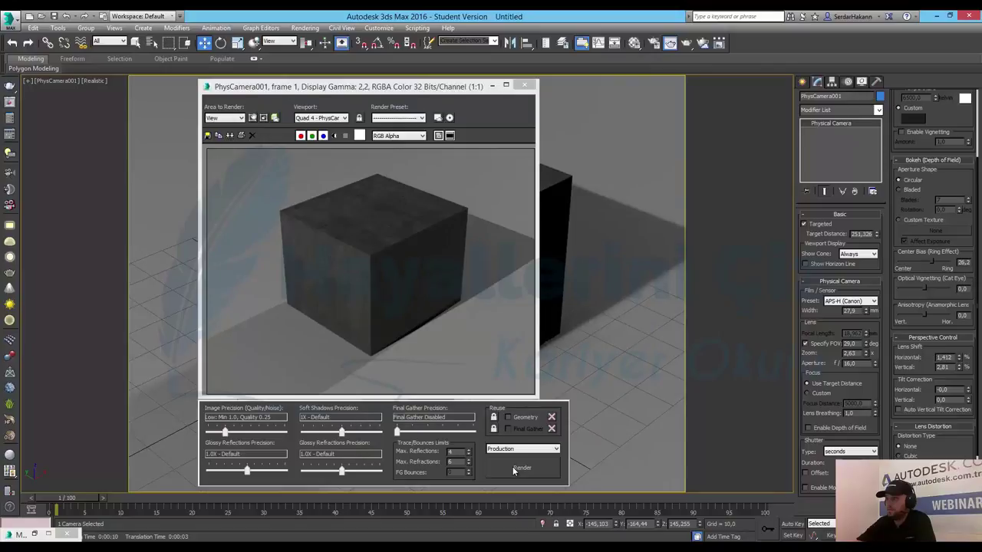
pyautogui.doubleClick(862, 365)
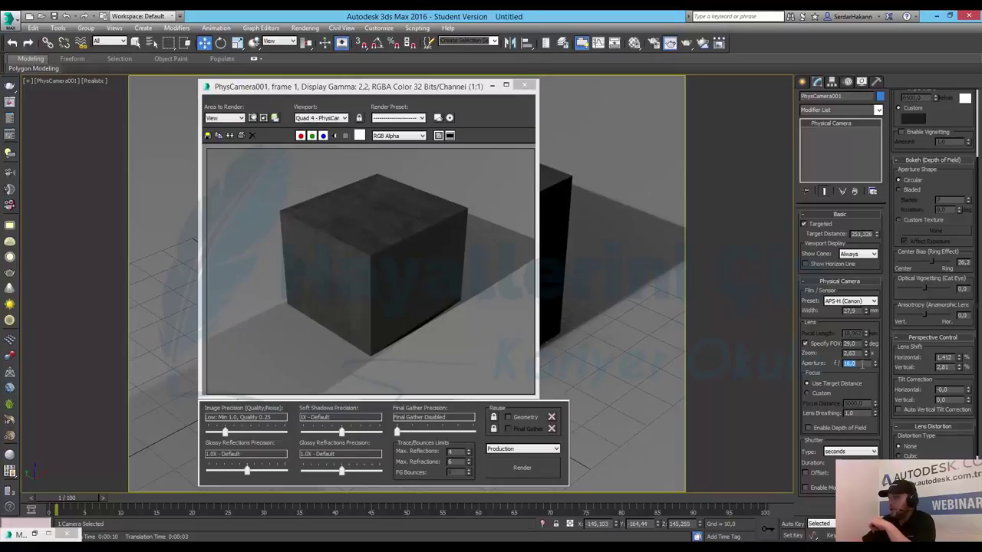
pyautogui.write('8')
pyautogui.press('Return')
# Scroll the command panel up to the Exposure rollout and close the rendered frame window.
pyautogui.scroll(2, 932, 268)
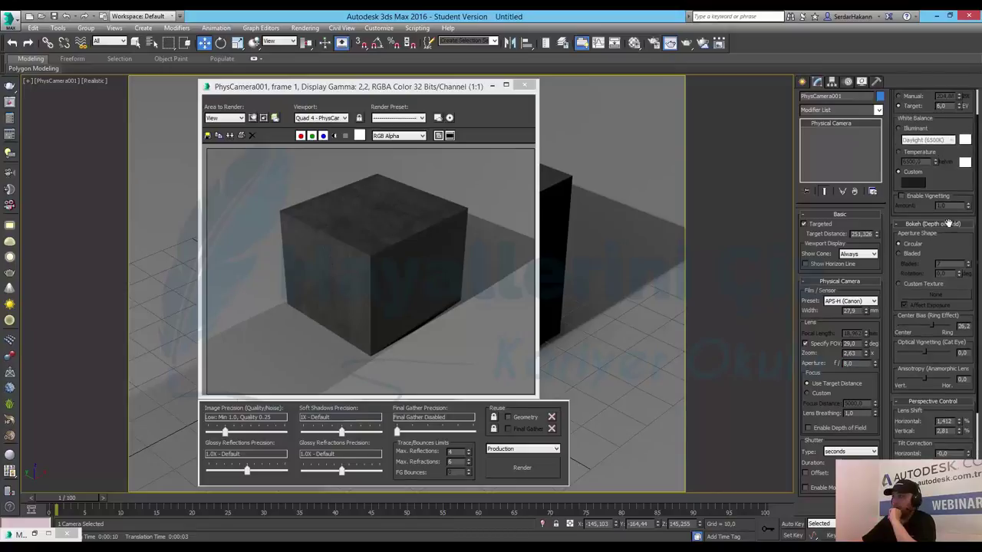
pyautogui.scroll(2, 936, 347)
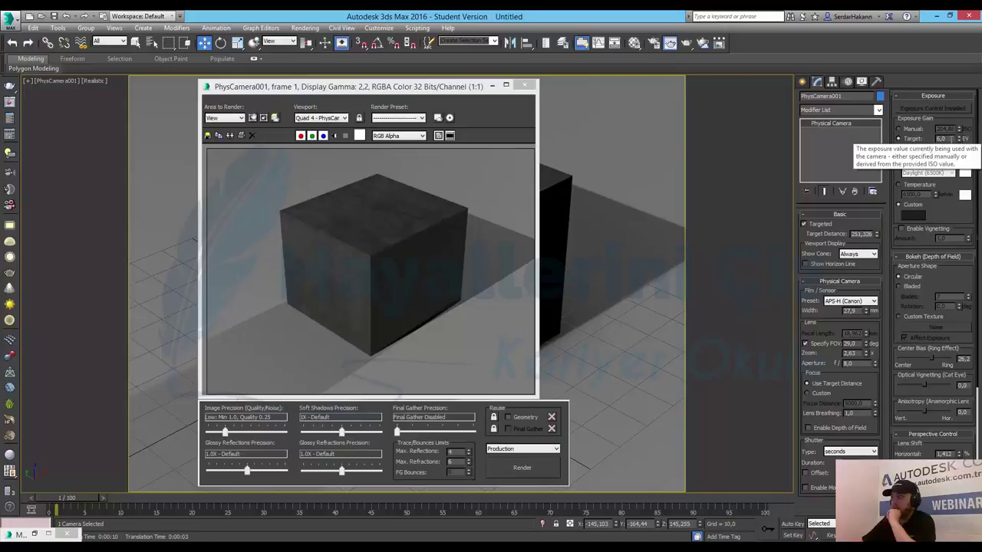
pyautogui.click(529, 91)
pyautogui.click(526, 87)
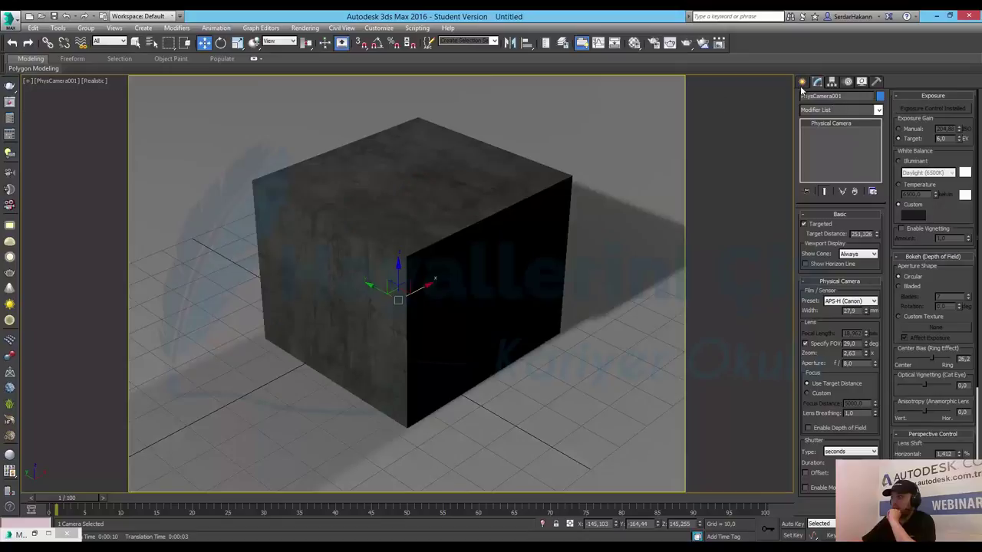
# Bring up Geometry creation and view the Extended Primitives and Compound Objects categories.
pyautogui.click(803, 83)
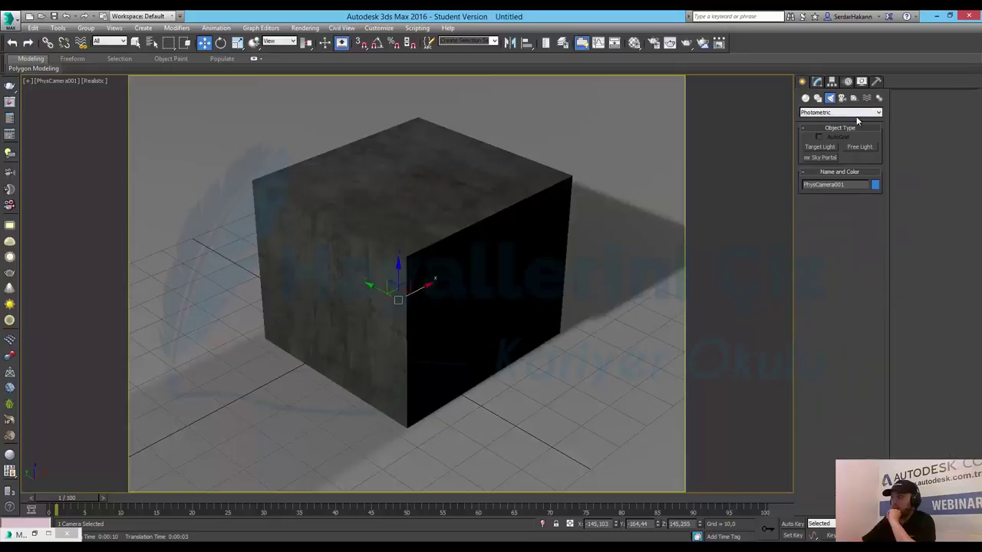
pyautogui.click(806, 98)
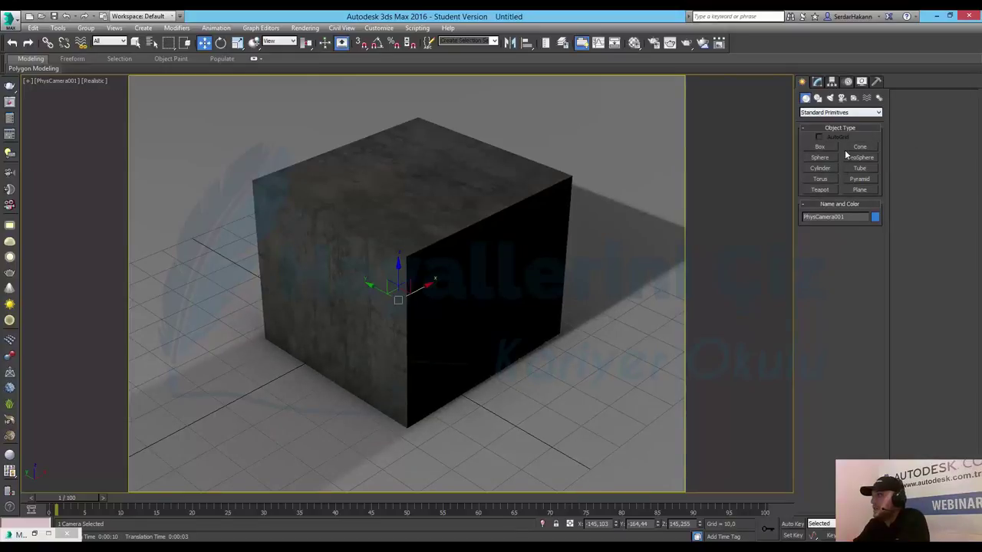
pyautogui.click(833, 113)
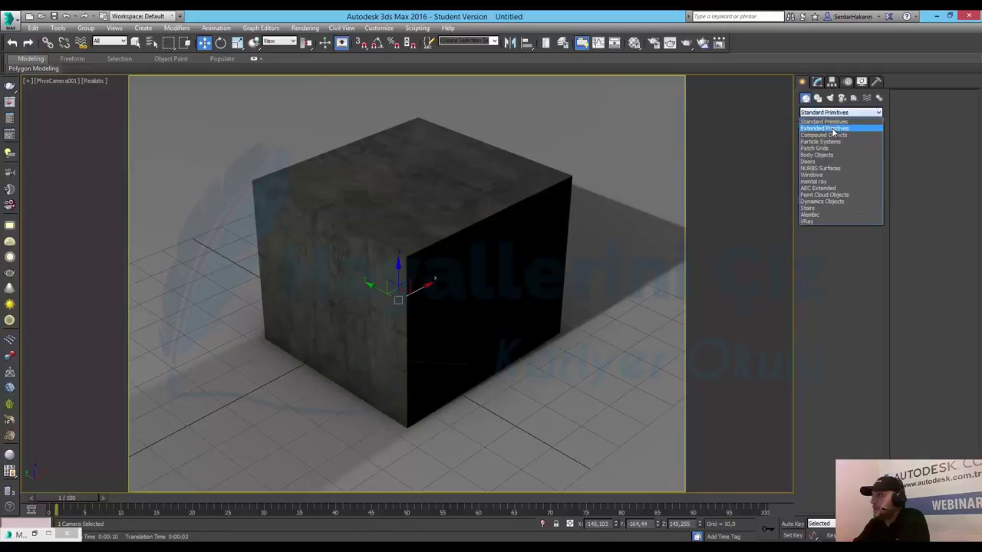
pyautogui.click(833, 129)
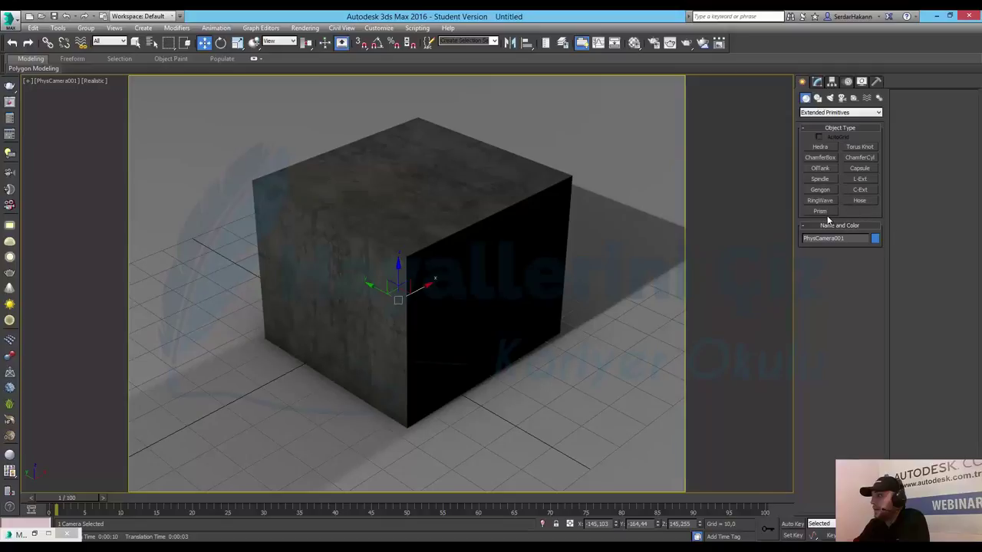
pyautogui.click(833, 113)
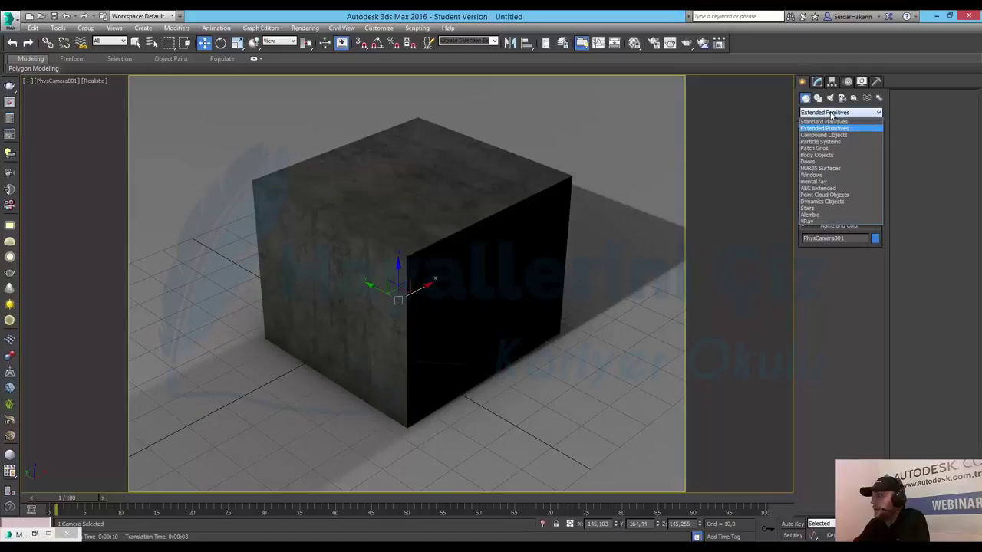
pyautogui.click(827, 139)
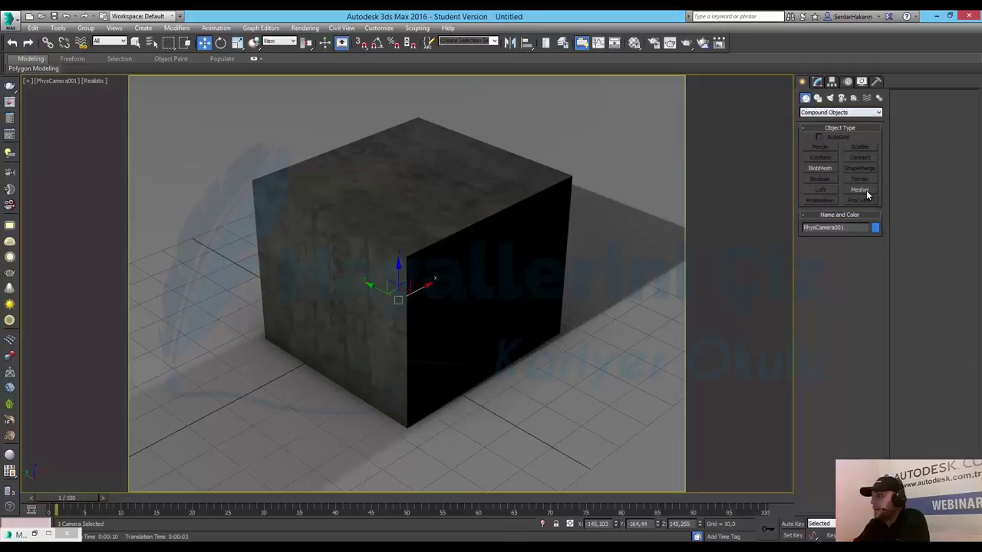
# Browse the Particle Systems, Patch Grids and Body Objects geometry categories.
pyautogui.click(823, 114)
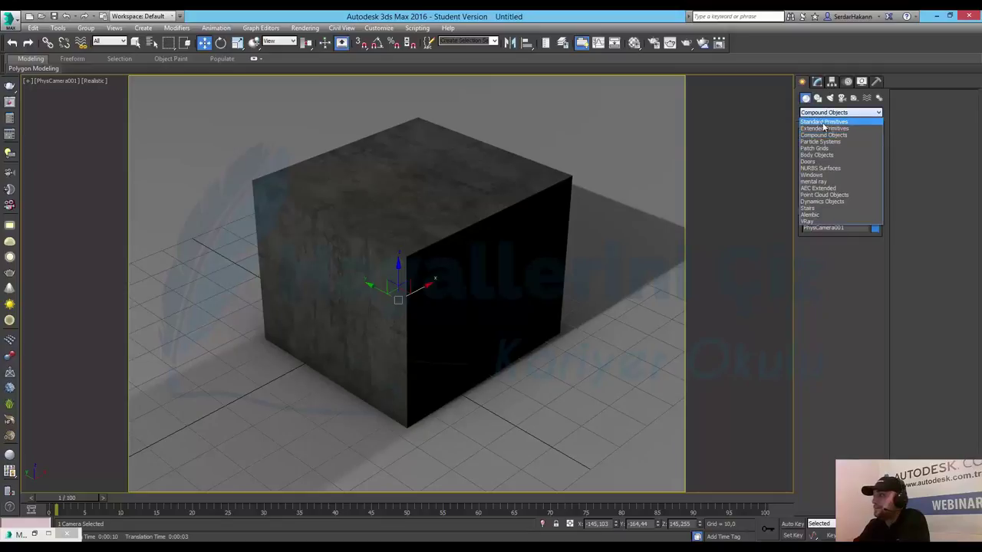
pyautogui.click(824, 146)
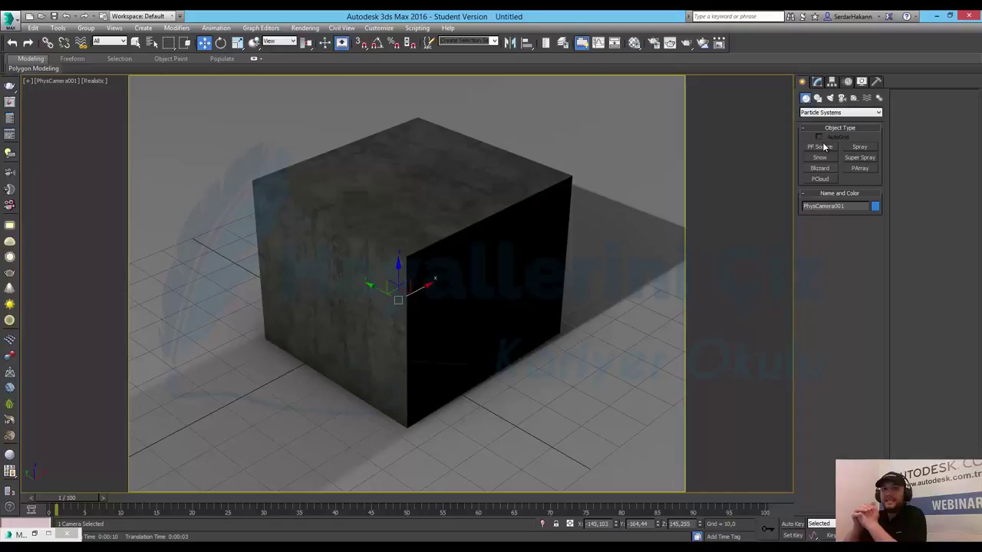
pyautogui.click(834, 114)
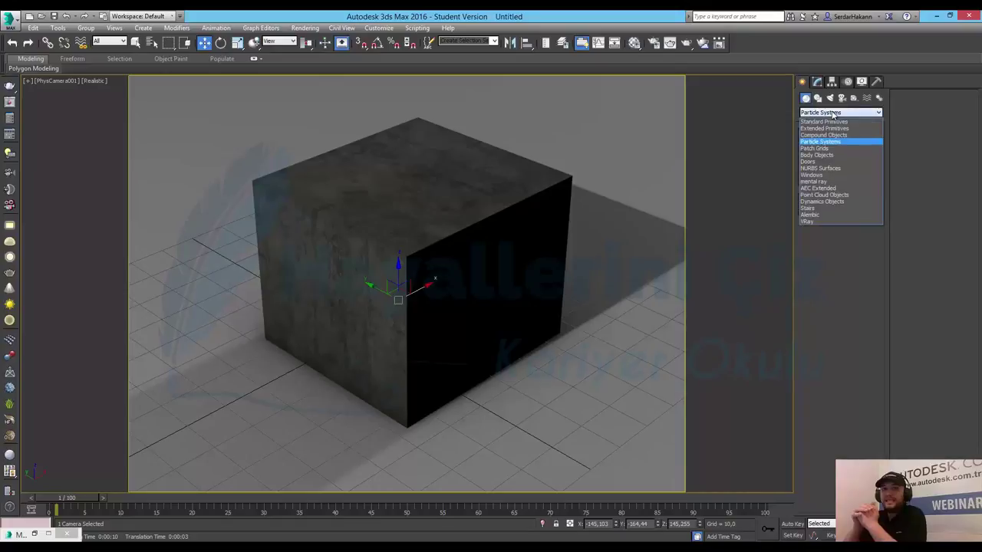
pyautogui.click(827, 148)
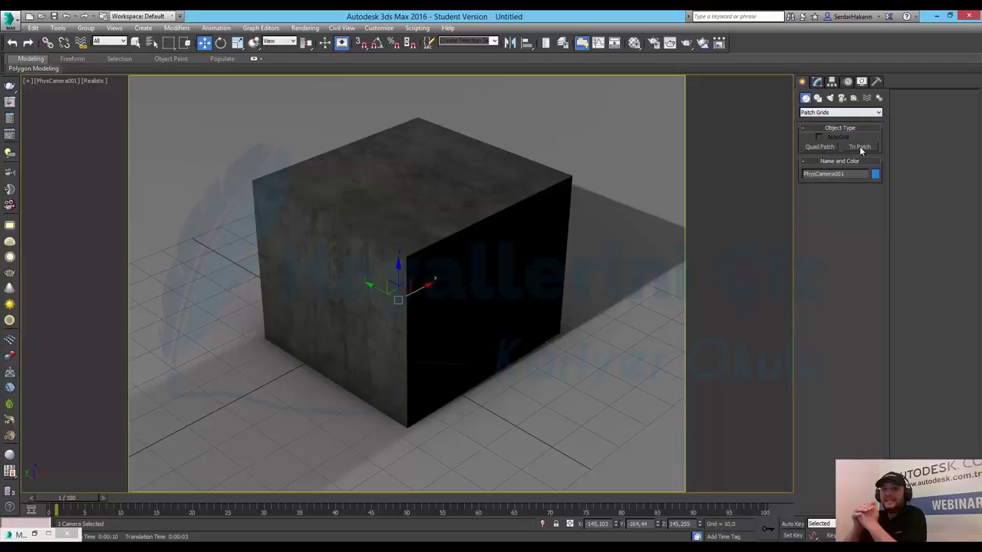
pyautogui.click(842, 114)
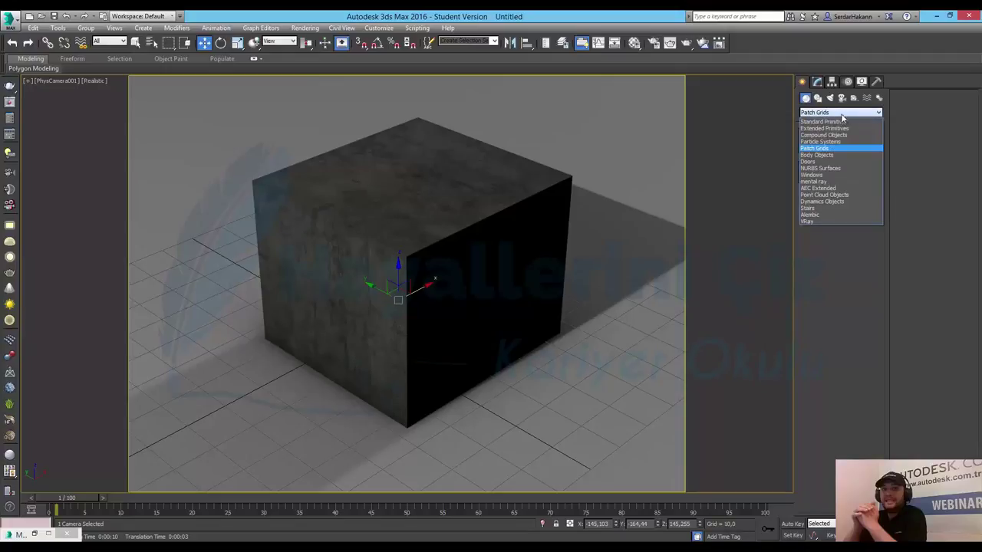
pyautogui.click(839, 154)
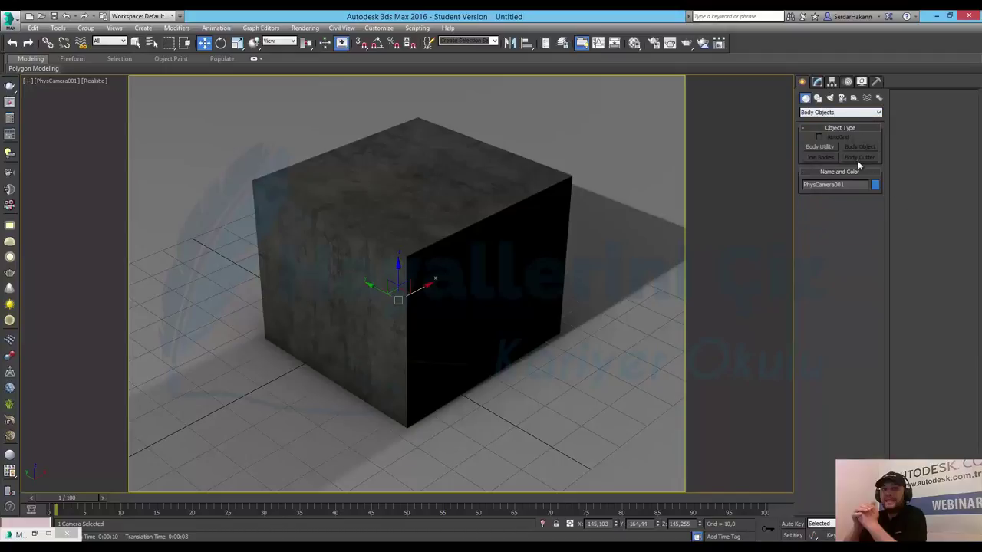
pyautogui.click(834, 115)
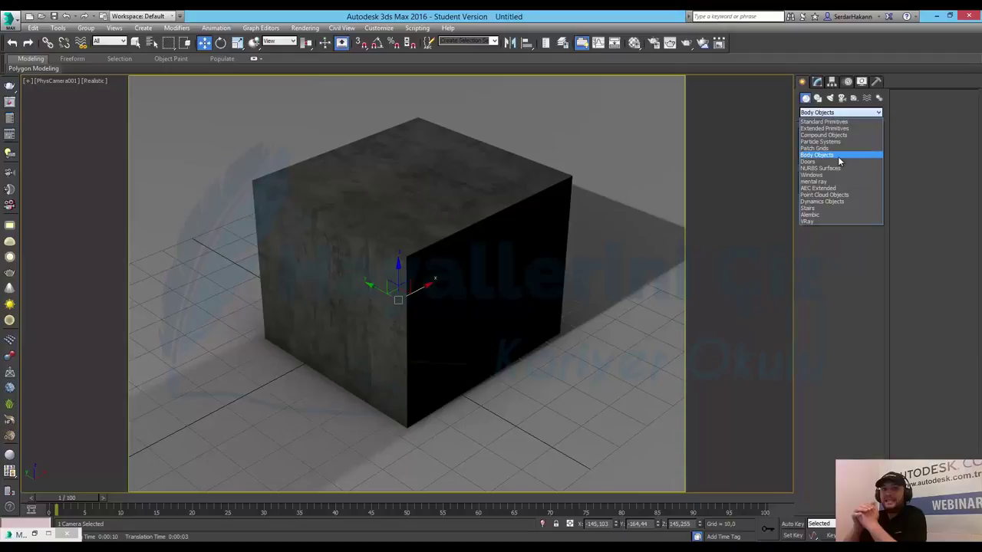
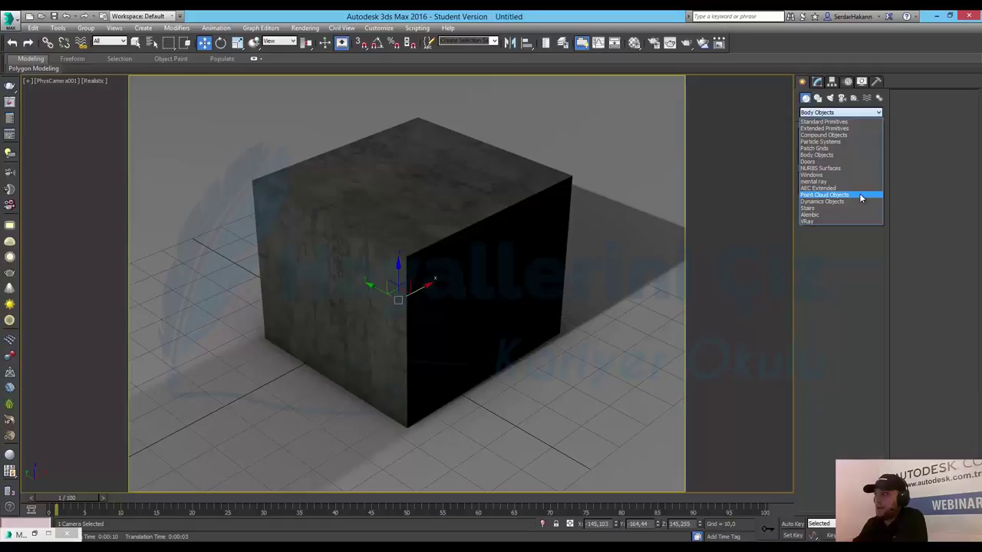
# Browse the Geometry categories in the Create panel, settling on the mental ray object types.
pyautogui.click(846, 112)
pyautogui.click(846, 115)
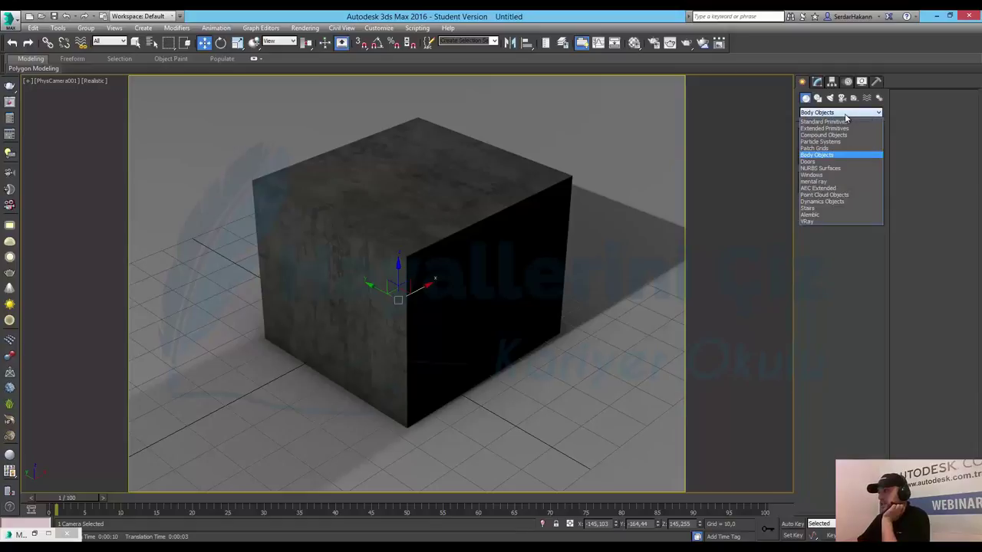
pyautogui.click(834, 180)
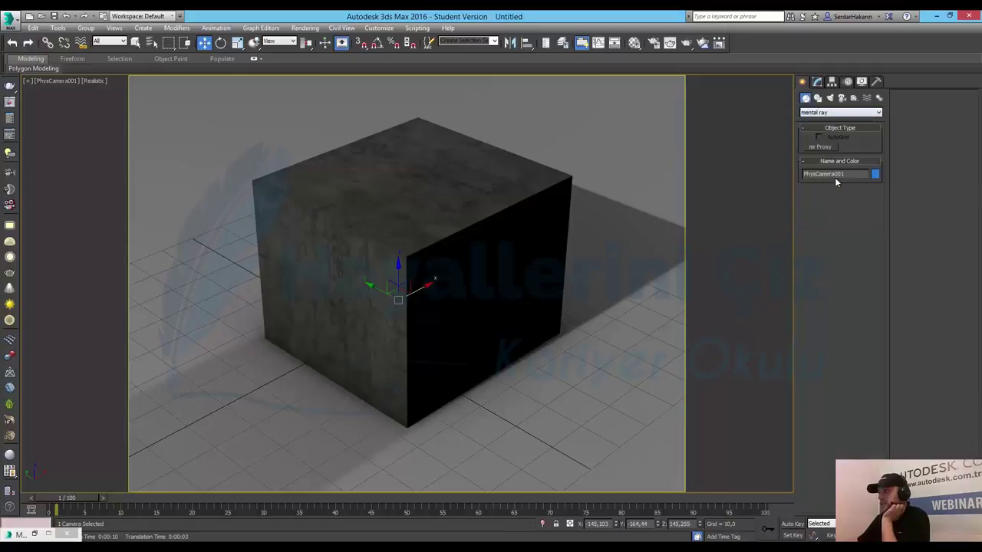
pyautogui.click(840, 113)
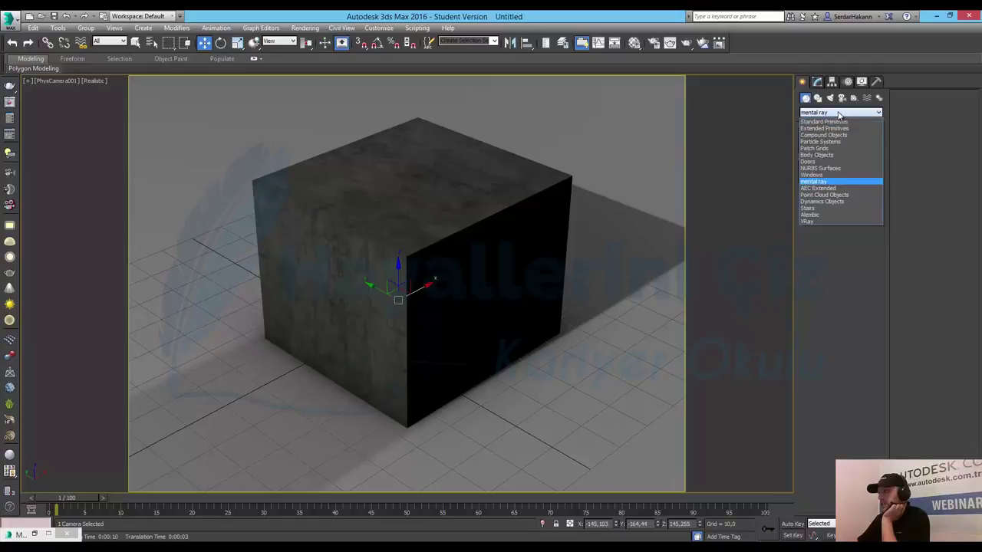
pyautogui.click(819, 104)
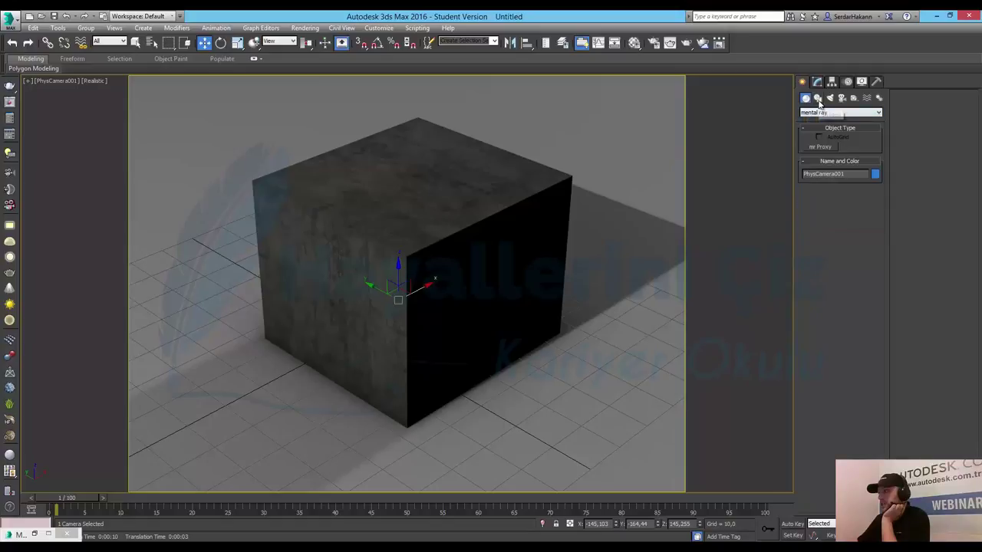
# Look through Shapes and Standard Lights, ending on the Physical, Target and Free camera types.
pyautogui.click(819, 100)
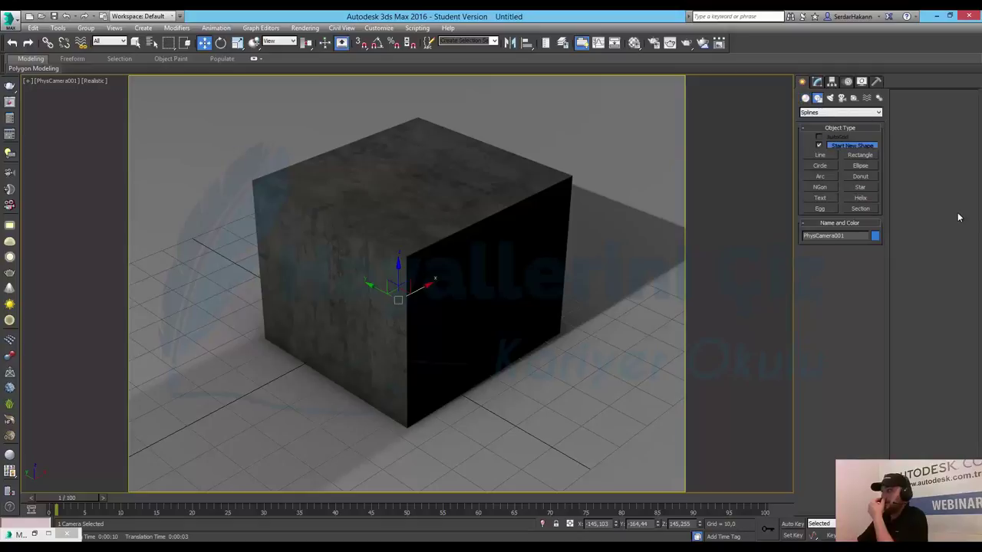
pyautogui.click(837, 114)
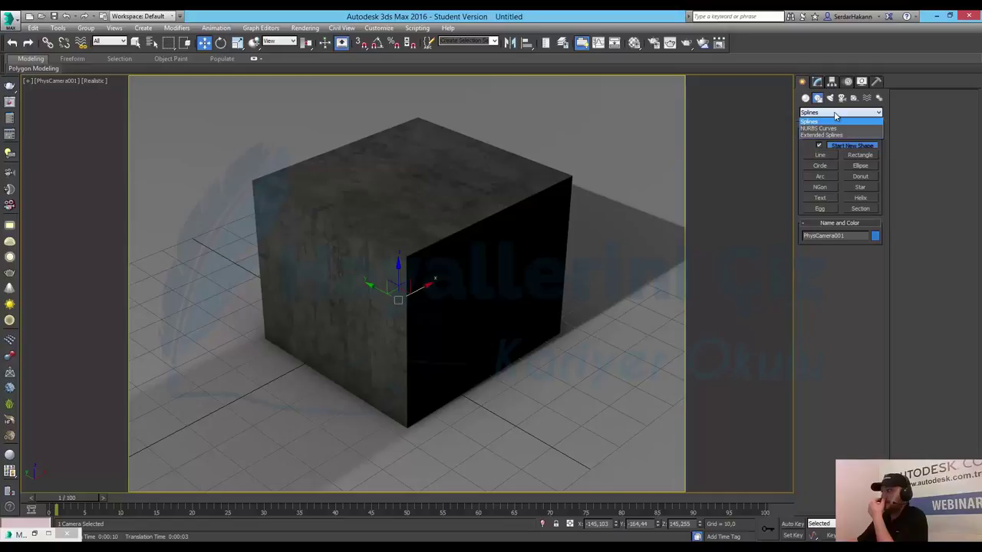
pyautogui.click(830, 99)
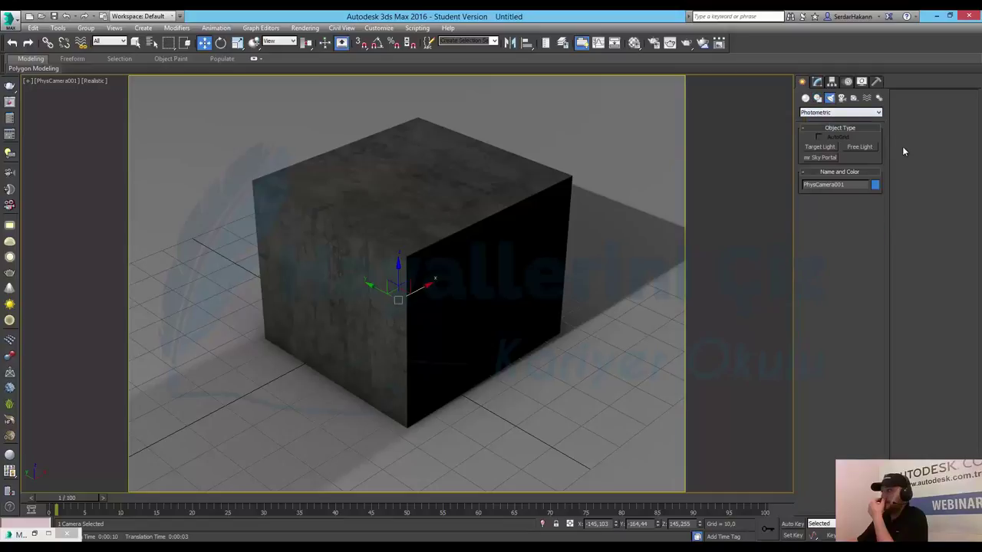
pyautogui.click(848, 114)
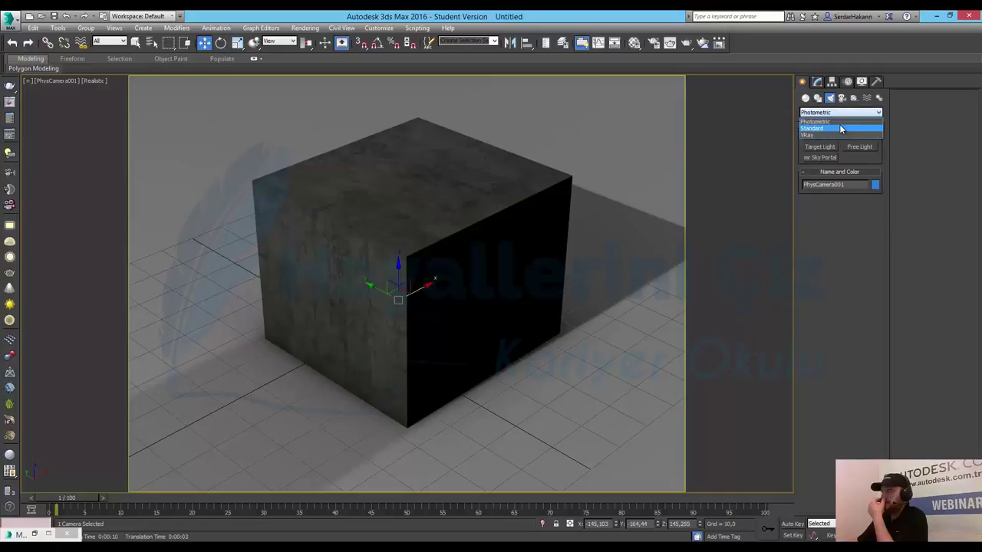
pyautogui.click(835, 129)
pyautogui.click(835, 129)
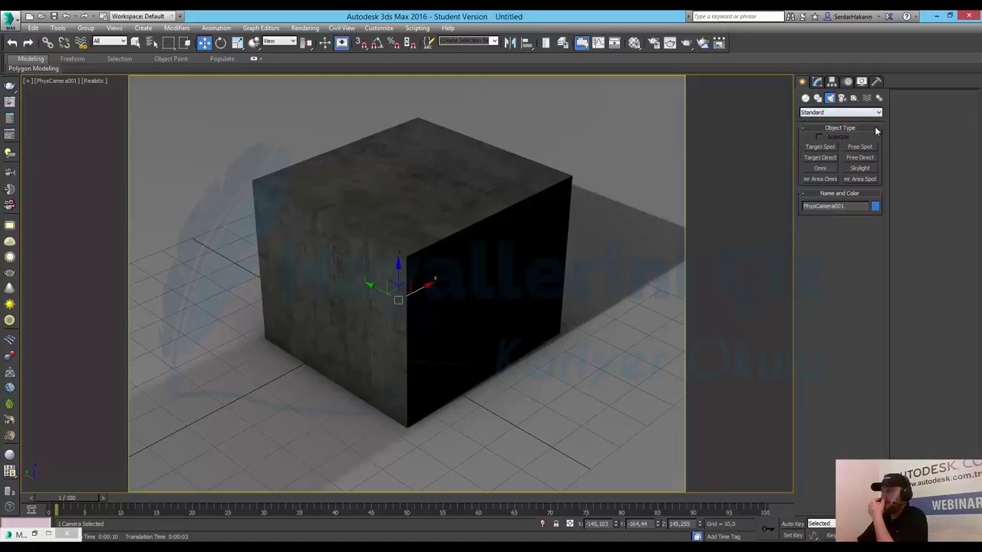
pyautogui.click(843, 99)
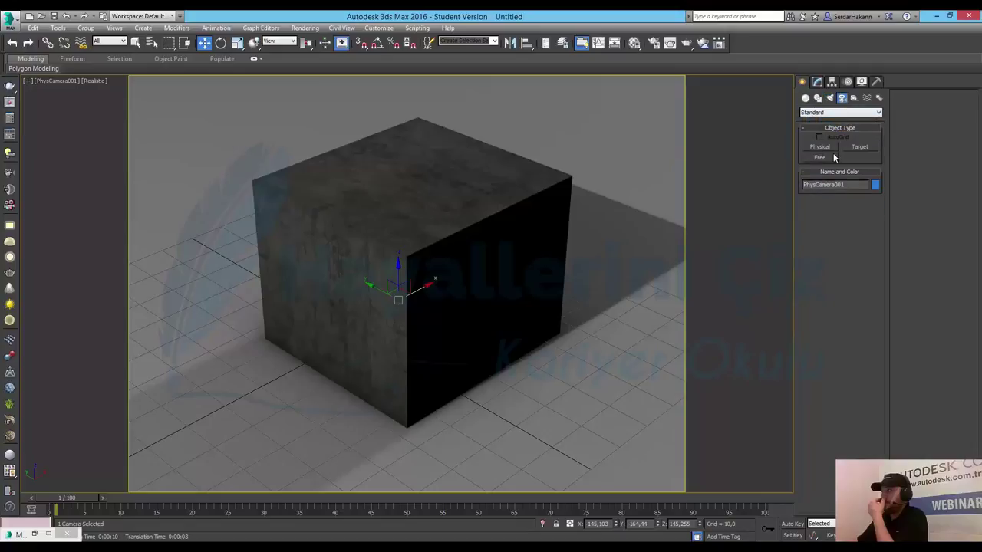
# Review Helpers, Space Warps and Systems types, then show PhysCamera001's Physical Camera parameters.
pyautogui.click(855, 99)
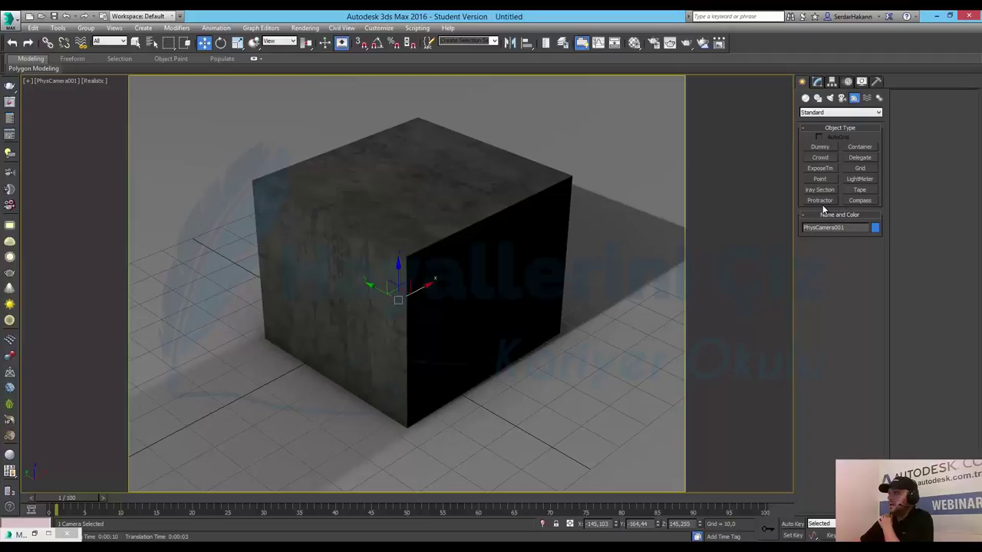
pyautogui.click(866, 98)
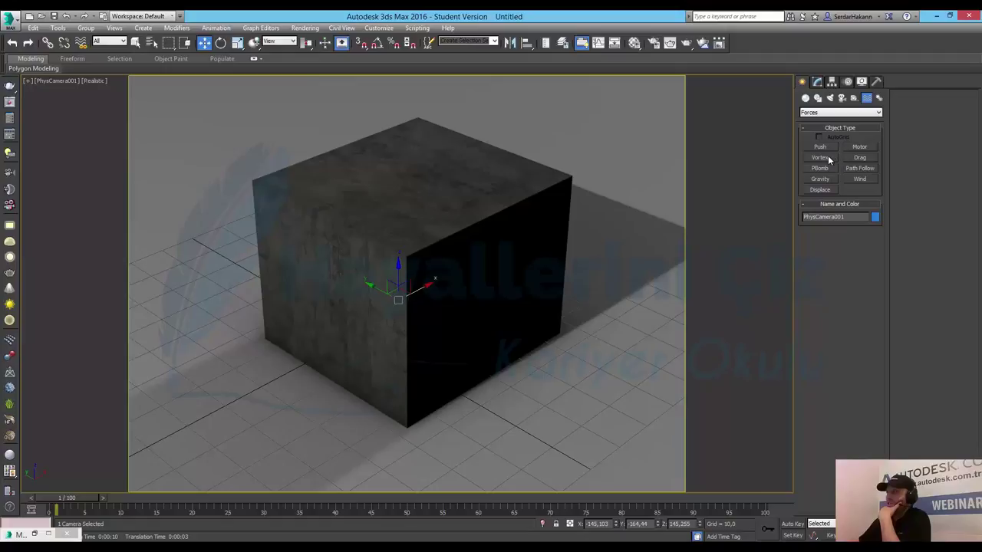
pyautogui.click(880, 97)
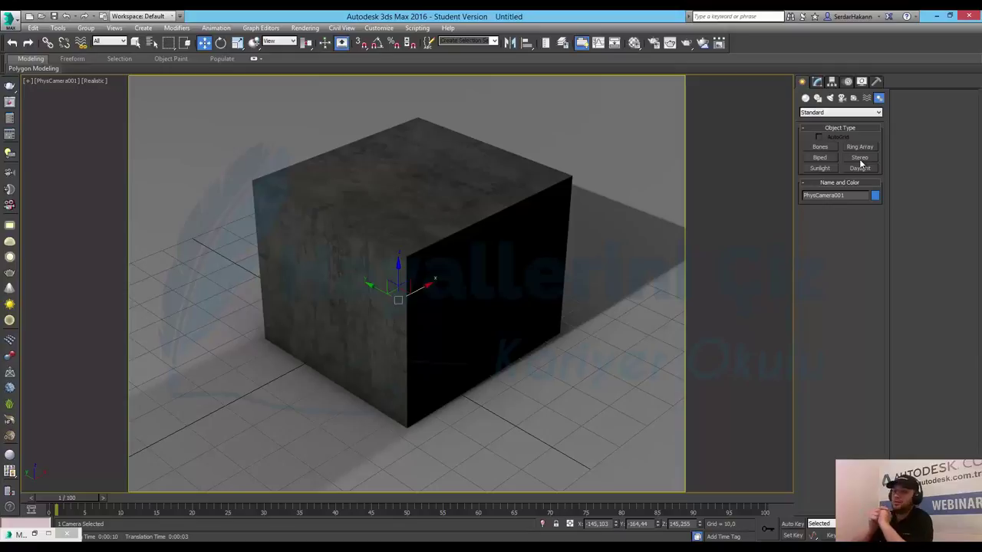
pyautogui.click(816, 81)
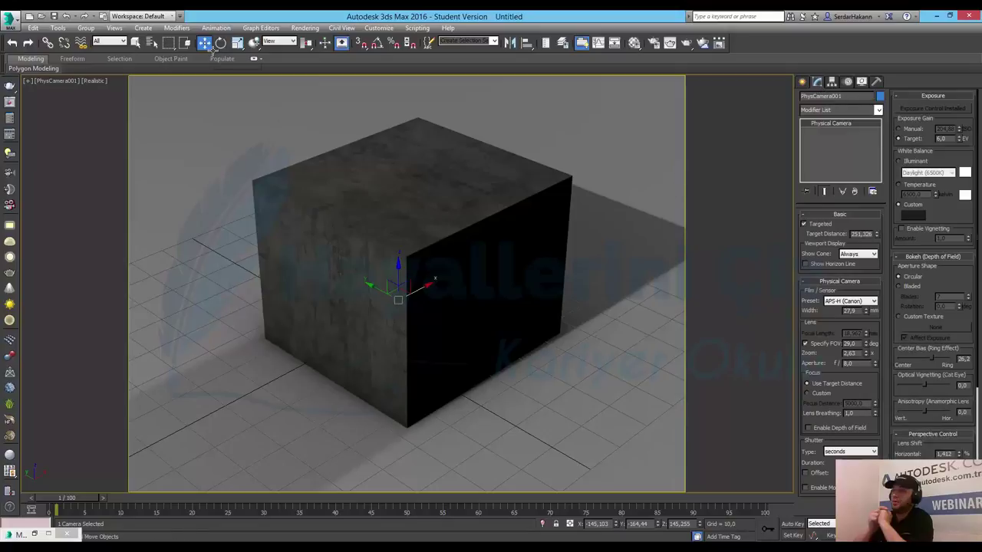
# Add a Chamfer modifier to the textured Box001 and set its Segments to 3.
pyautogui.click(499, 253)
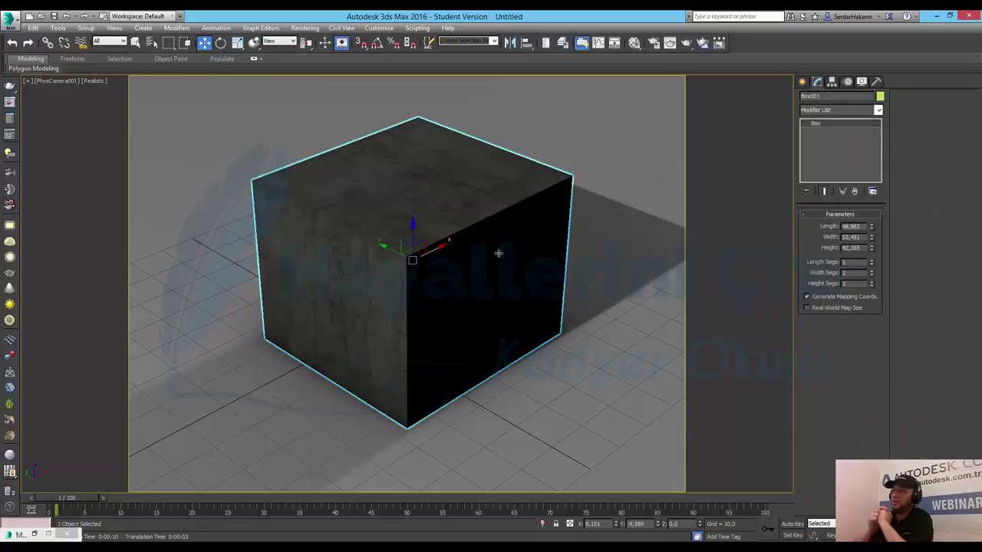
pyautogui.click(879, 109)
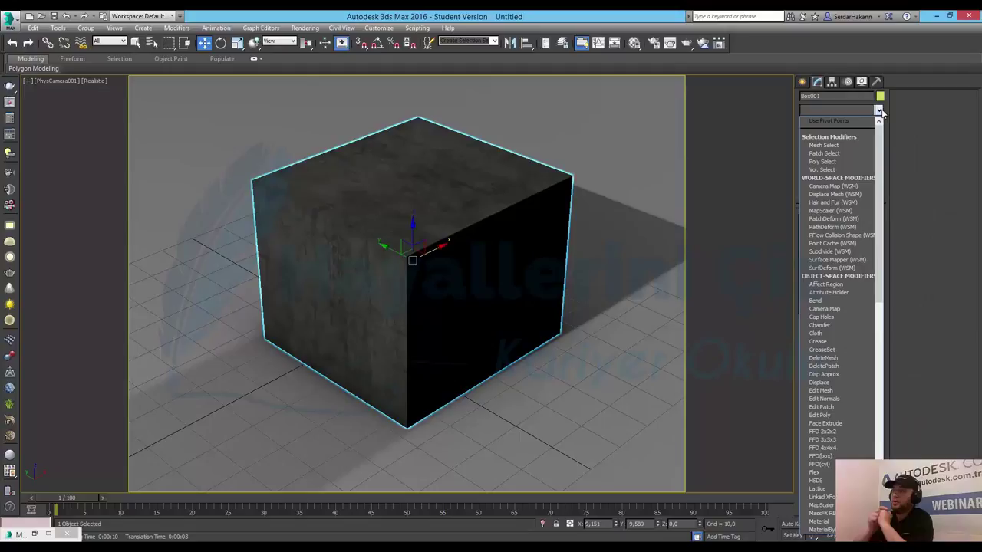
pyautogui.click(833, 326)
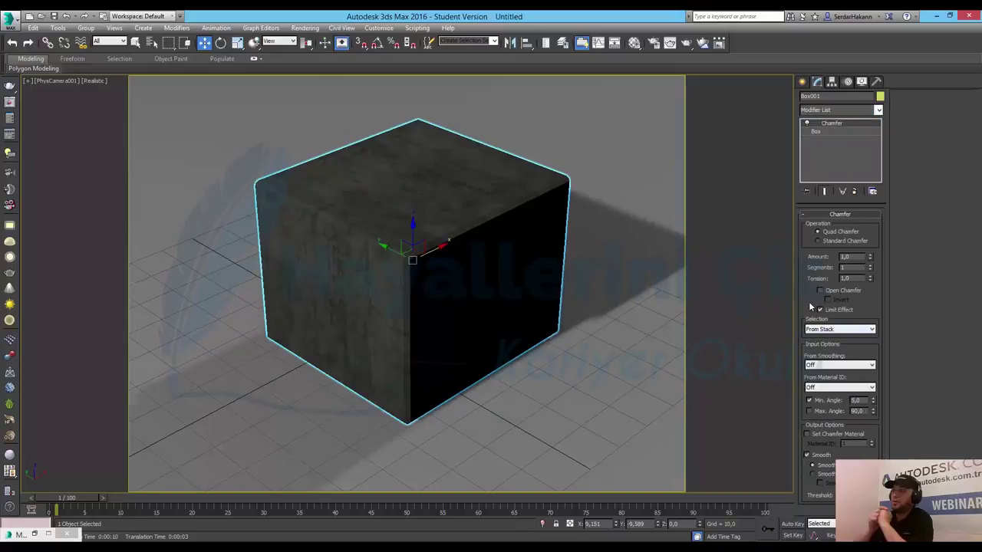
pyautogui.click(871, 266)
pyautogui.click(871, 266)
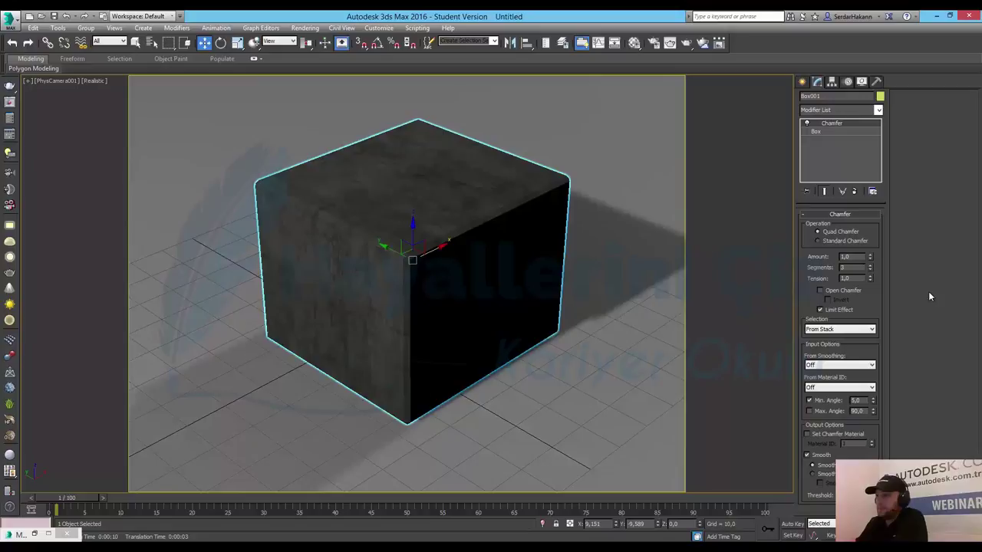
# Raise the Chamfer Amount to 4,47 and enable Open Chamfer and Invert for a hollow frame.
pyautogui.moveTo(869, 256)
pyautogui.mouseDown()
pyautogui.moveTo(892, 120)
pyautogui.moveTo(886, 45)
pyautogui.moveTo(879, 112)
pyautogui.moveTo(862, 50)
pyautogui.moveTo(865, 97)
pyautogui.mouseUp()
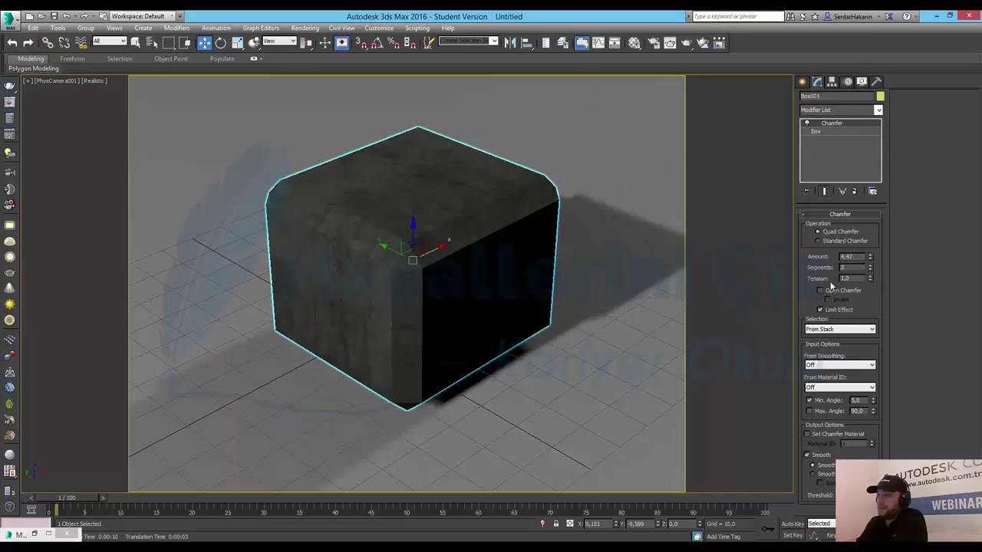
pyautogui.click(822, 290)
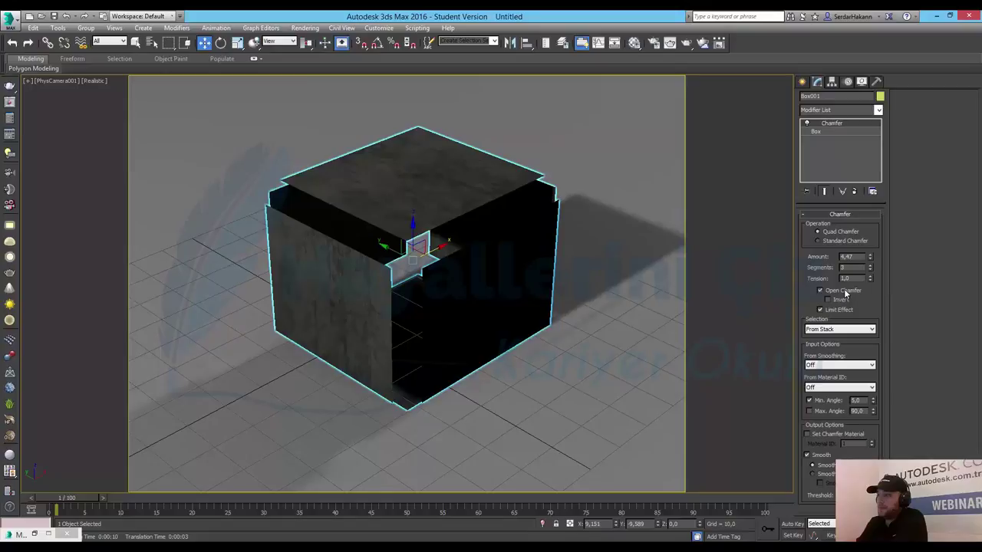
pyautogui.click(843, 300)
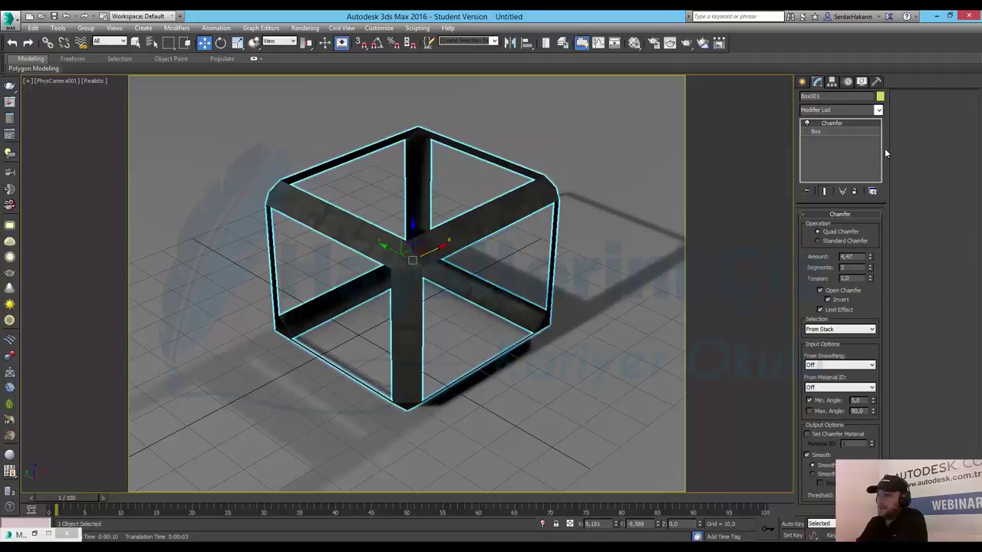
pyautogui.click(880, 110)
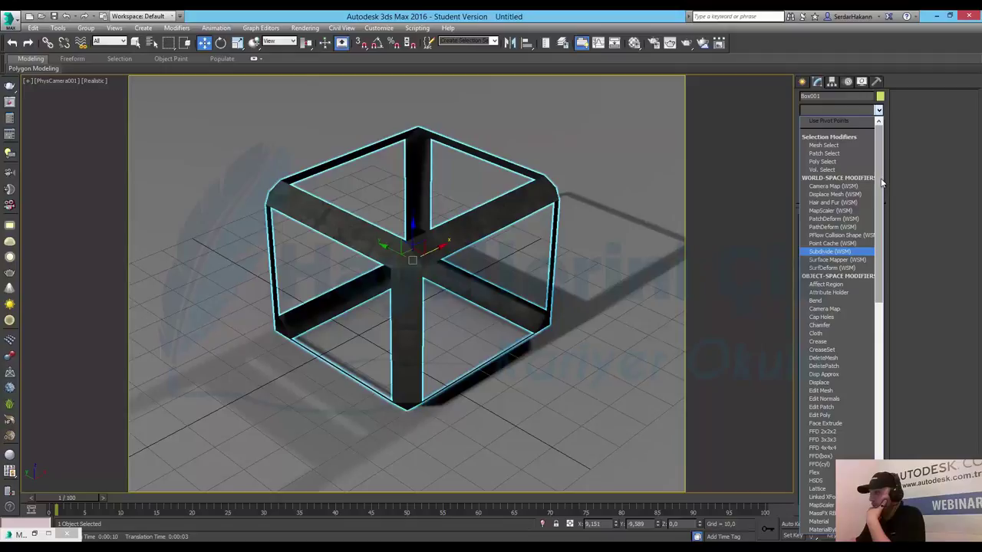
# Add an OpenSubdiv modifier above Chamfer and turn off the Chamfer's Open Chamfer option.
pyautogui.moveTo(882, 182); pyautogui.dragTo(903, 291)
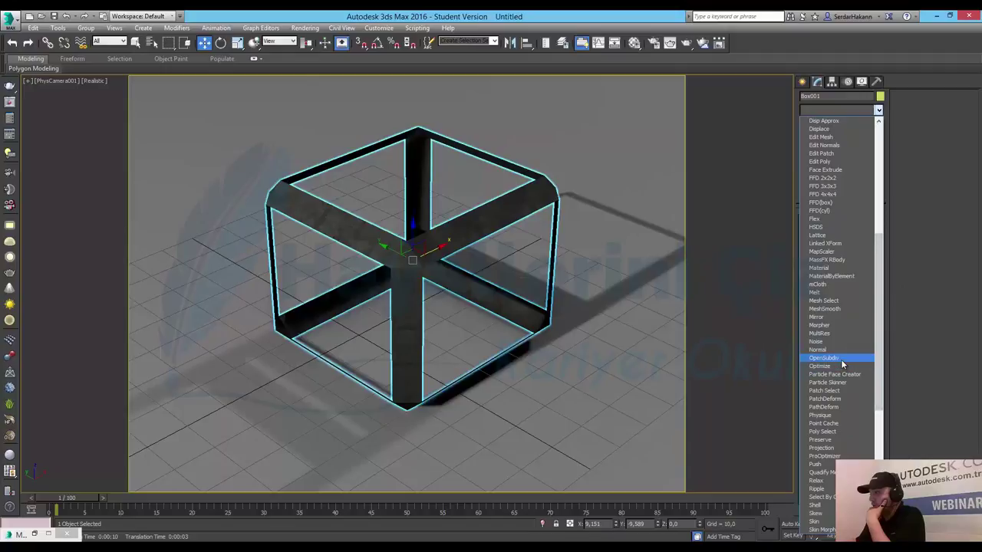
pyautogui.click(841, 359)
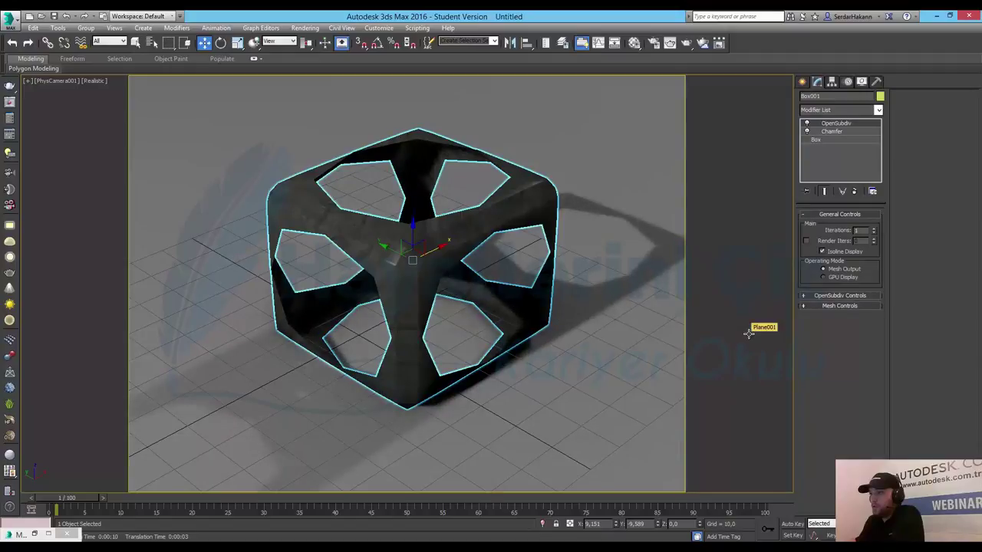
pyautogui.click(834, 132)
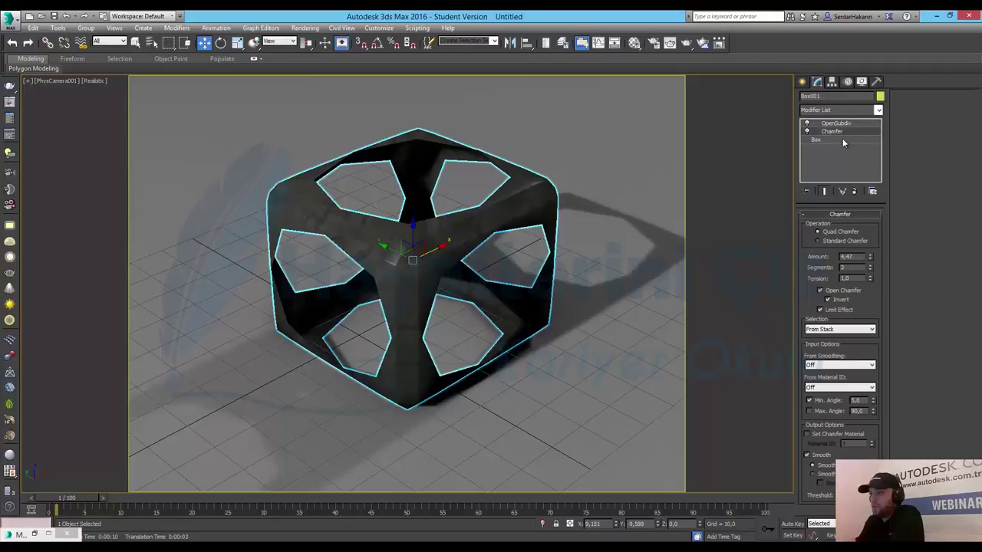
pyautogui.click(840, 293)
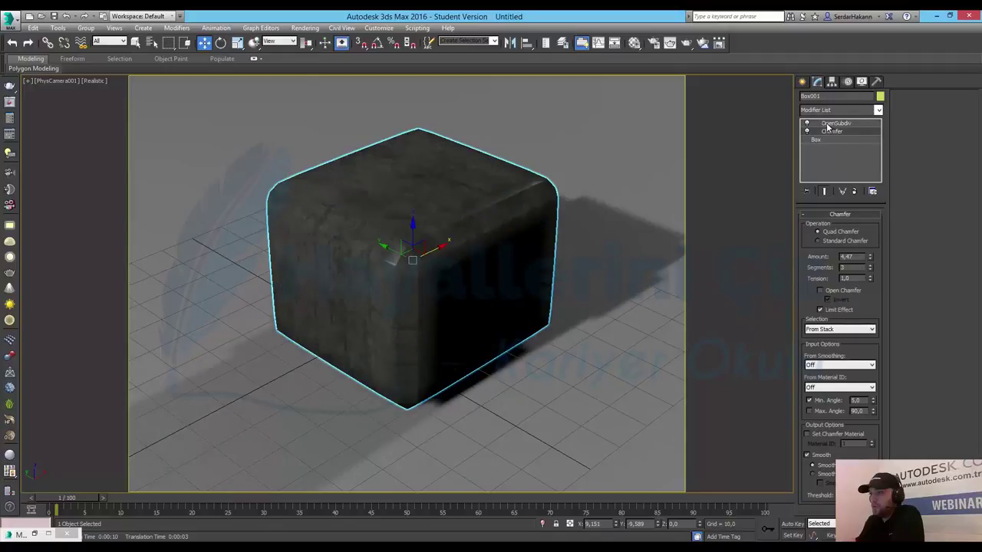
# Expand the OpenSubdiv controls and try the Chaikin crease method before restoring Normal.
pyautogui.click(833, 124)
pyautogui.click(848, 296)
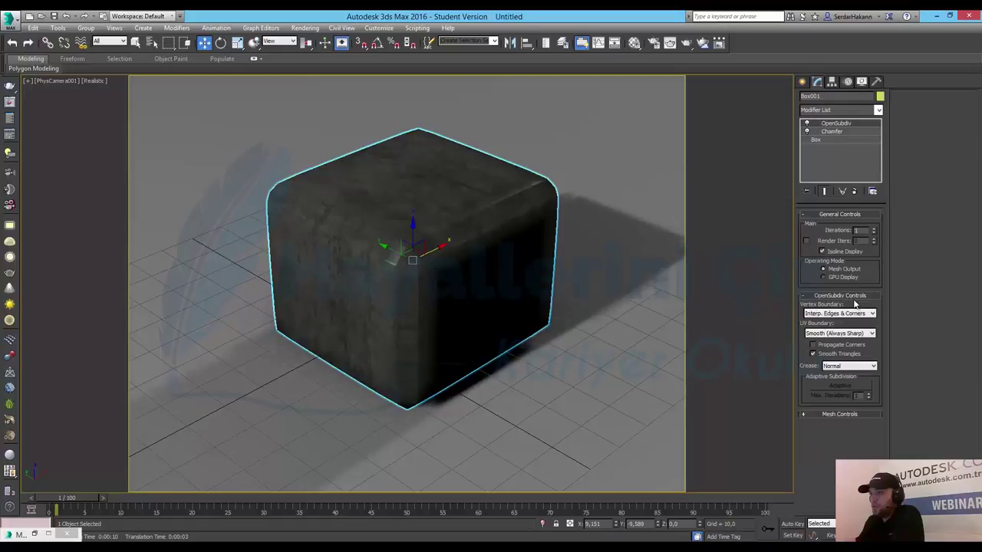
pyautogui.click(852, 415)
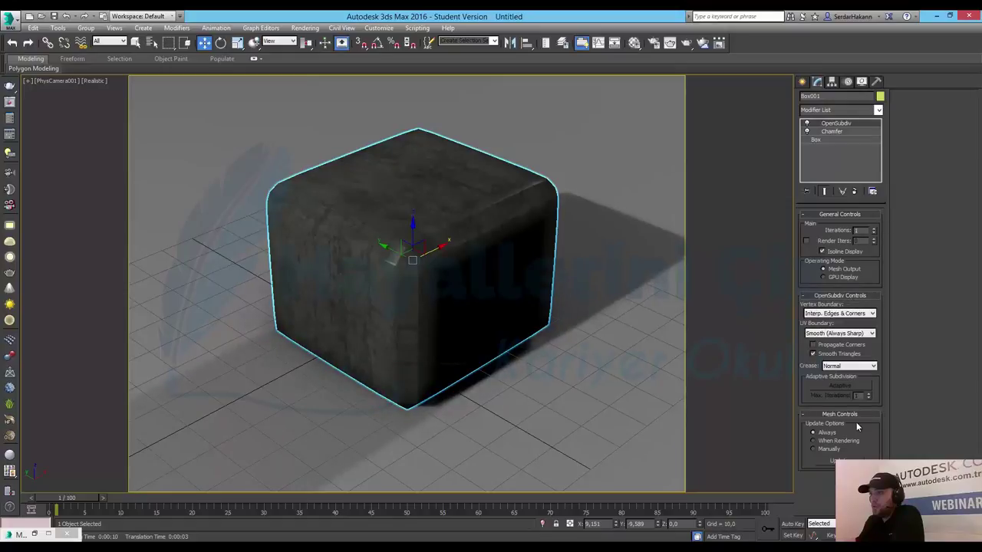
pyautogui.click(849, 367)
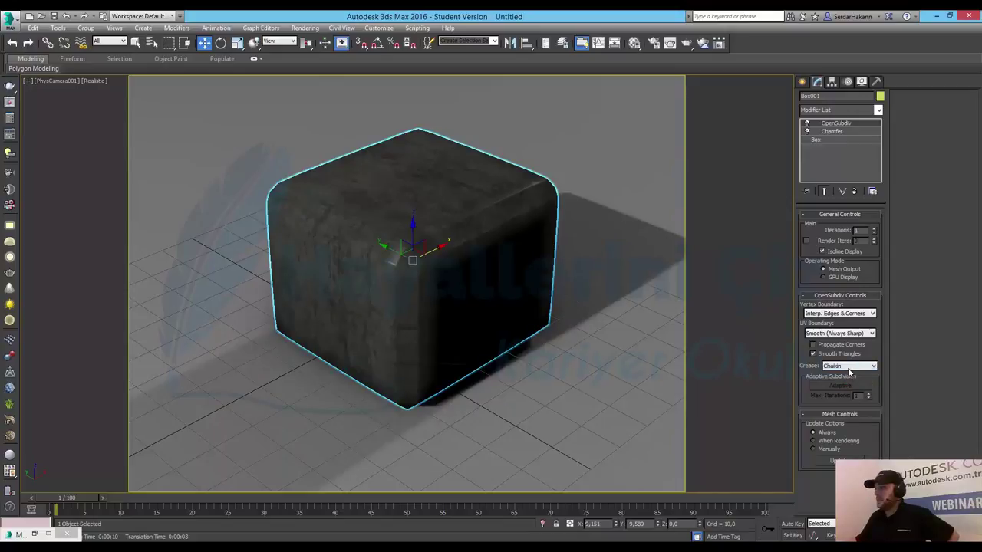
pyautogui.click(850, 382)
pyautogui.click(860, 376)
pyautogui.click(857, 367)
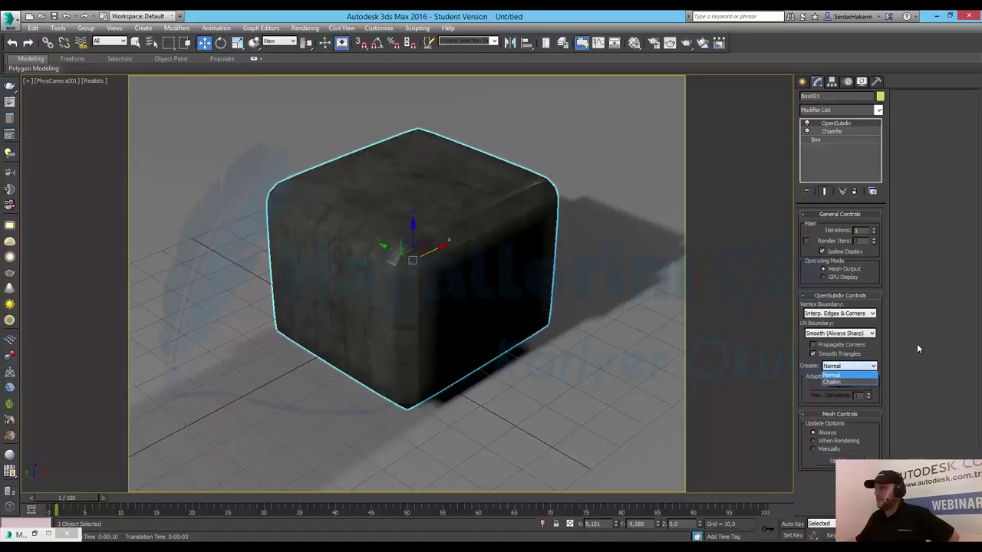
pyautogui.click(871, 330)
# Try Interp. Edges for the vertex boundary, then restore Interp. Edges & Corners.
pyautogui.click(846, 313)
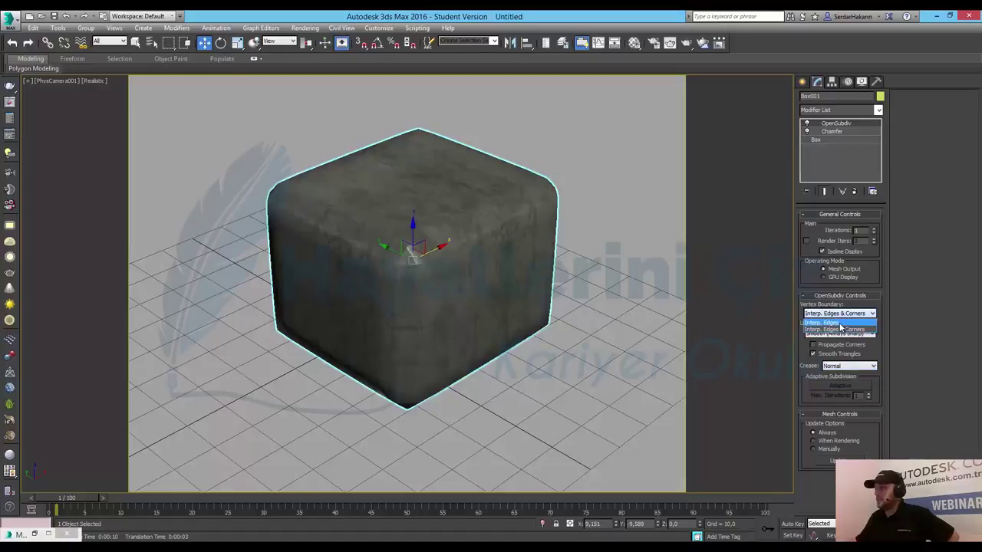
pyautogui.click(841, 323)
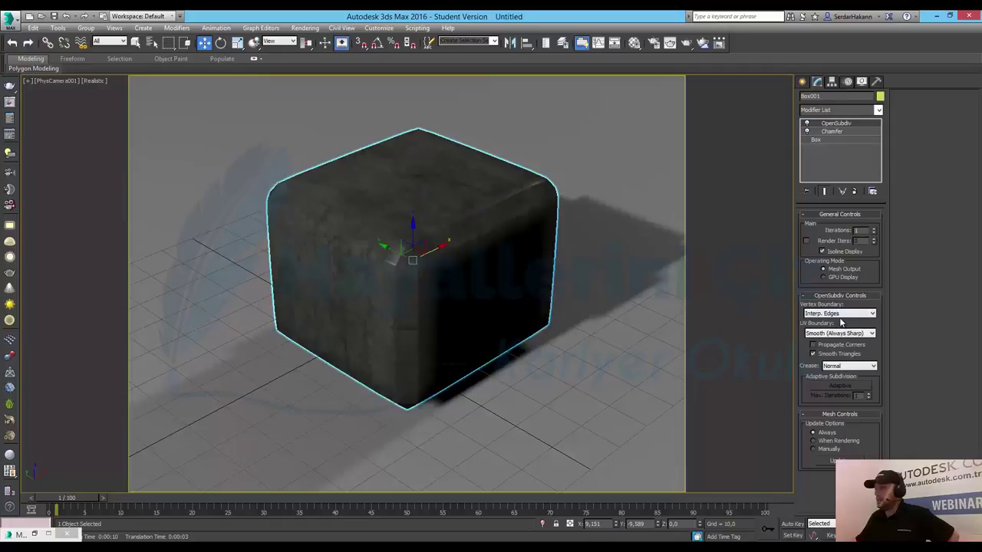
pyautogui.click(850, 314)
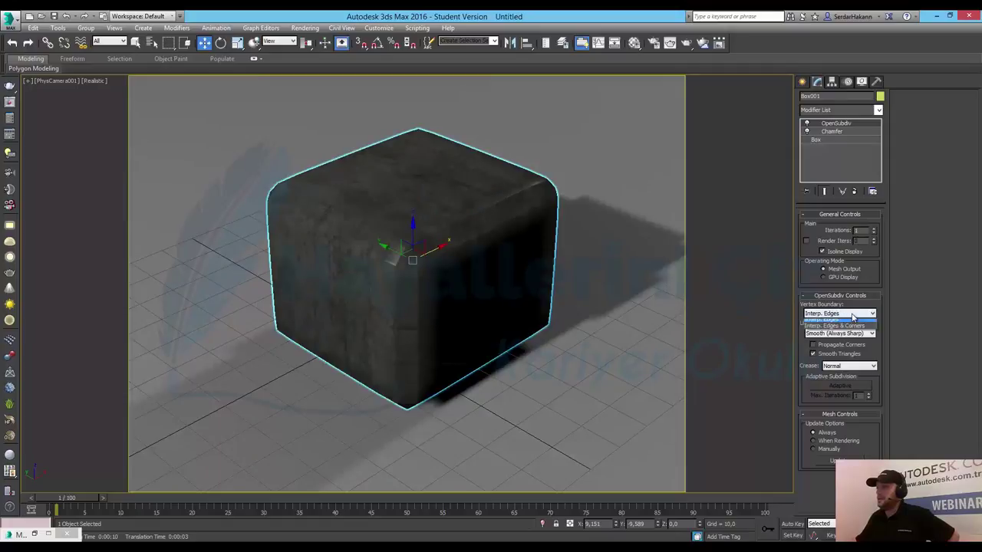
pyautogui.click(863, 330)
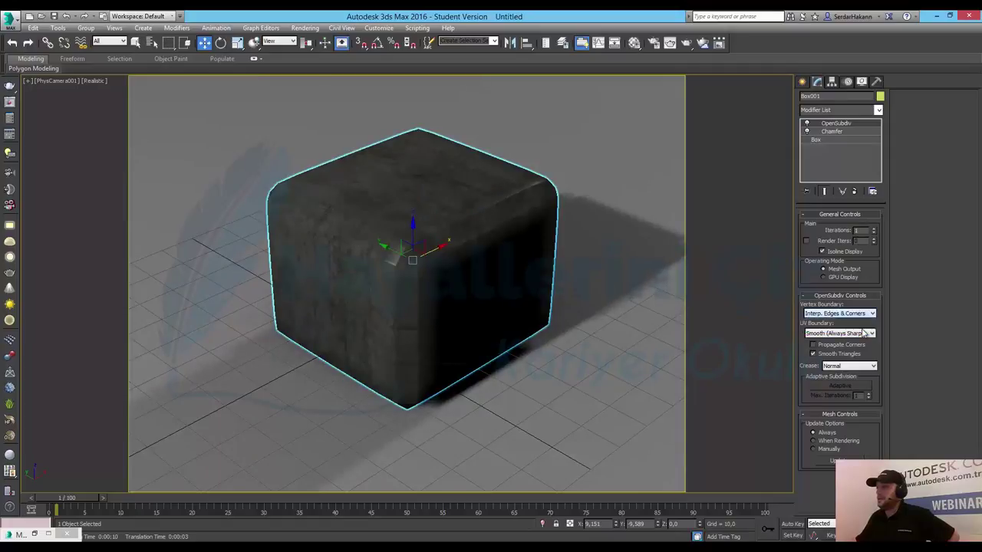
# Try the Smooth UV boundary options, then set UV Boundary to Bilinear (None).
pyautogui.click(850, 335)
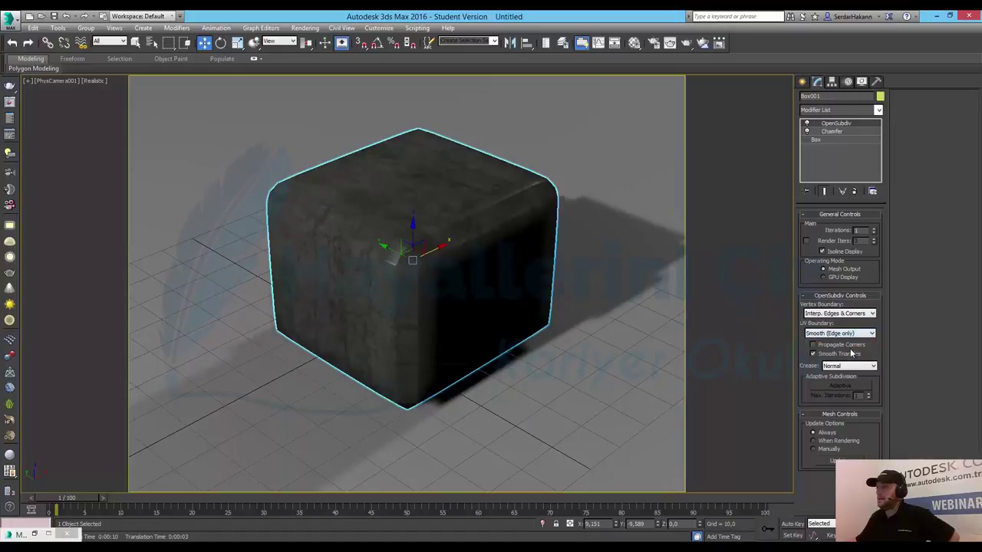
pyautogui.click(850, 349)
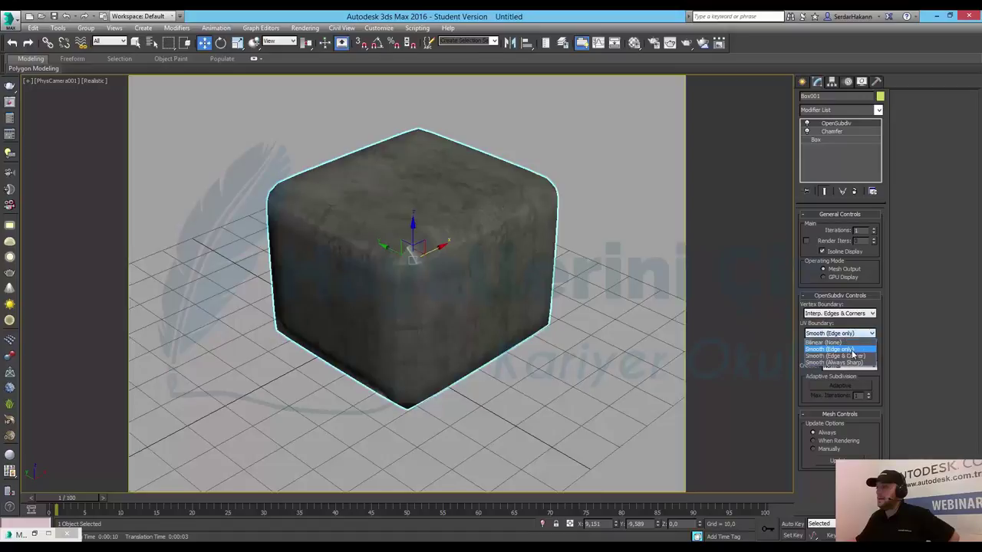
pyautogui.click(851, 355)
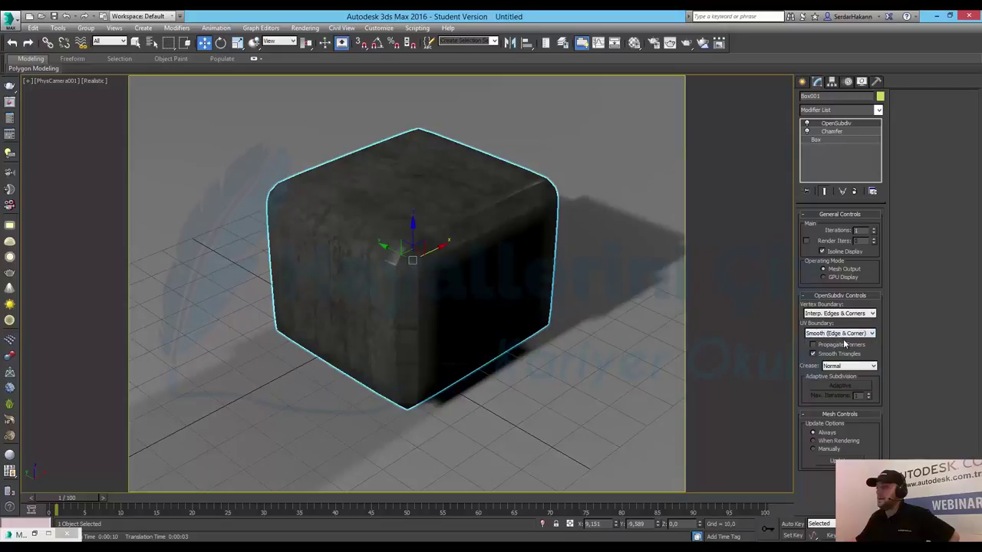
pyautogui.click(844, 335)
pyautogui.click(851, 362)
pyautogui.click(839, 335)
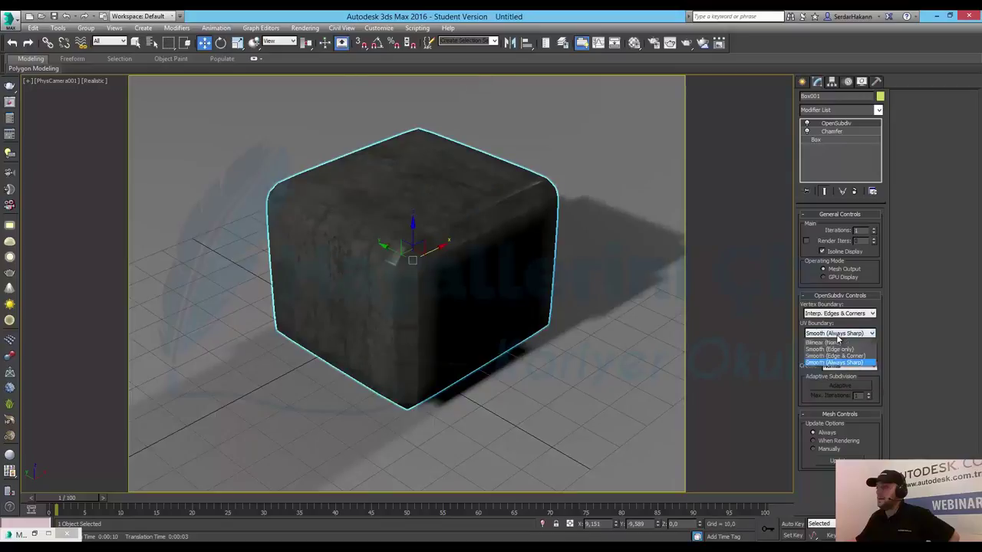
pyautogui.click(842, 360)
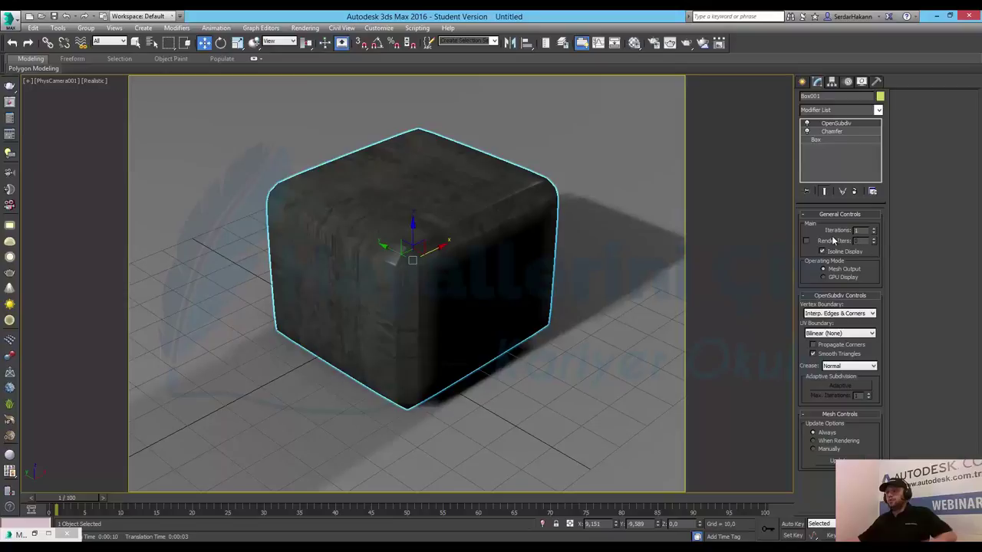
# Raise the OpenSubdiv Iterations to 3 and turn on viewport polygon and vertex statistics with 7.
pyautogui.click(874, 230)
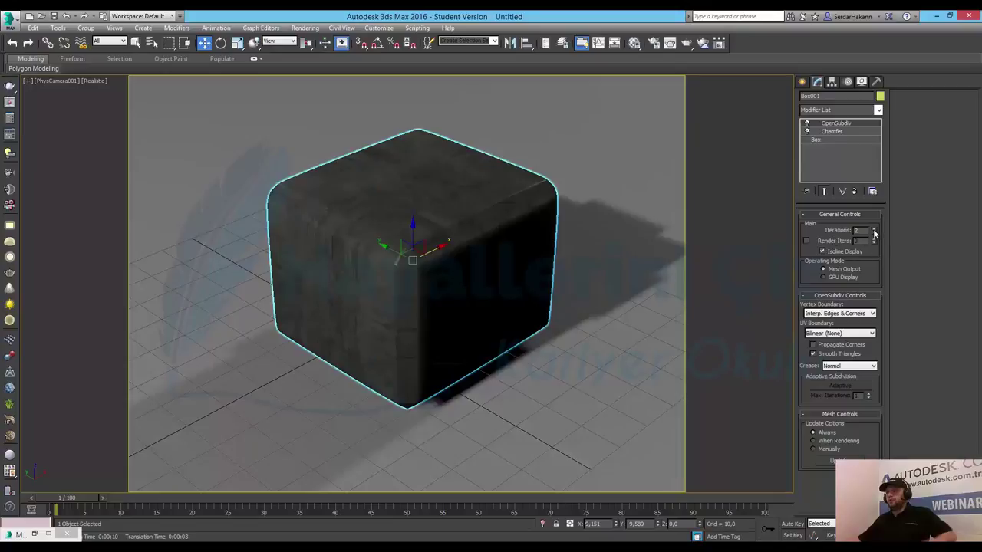
pyautogui.click(874, 230)
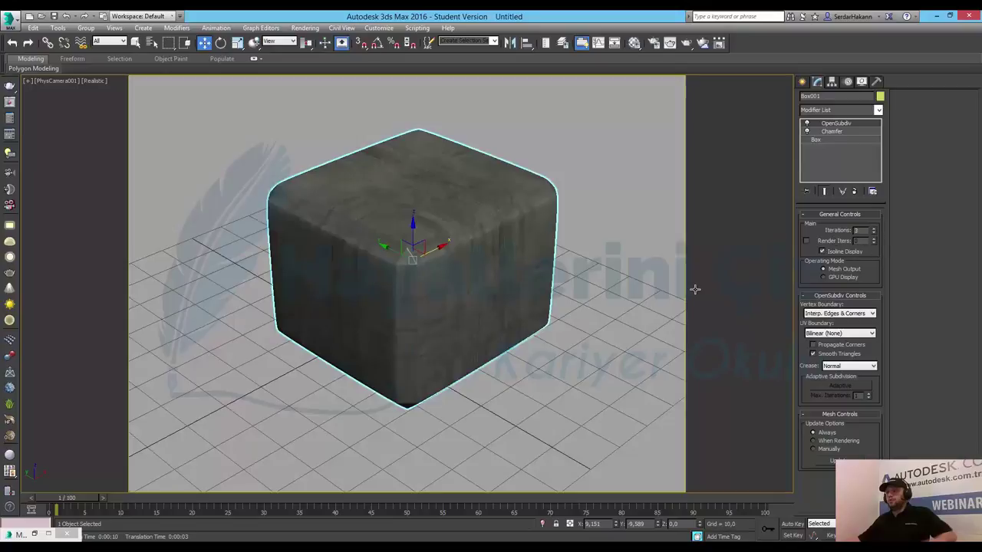
pyautogui.press('7')
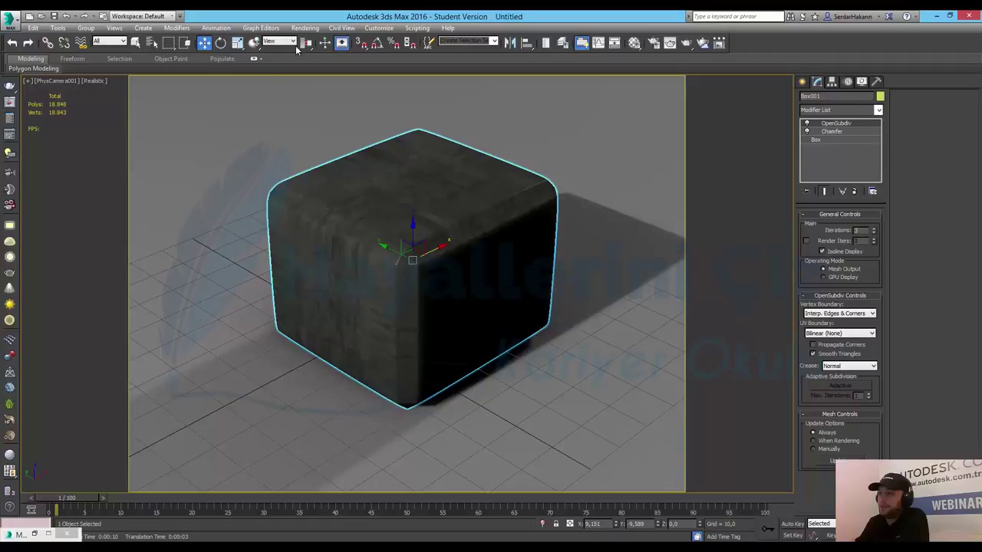
pyautogui.click(60, 28)
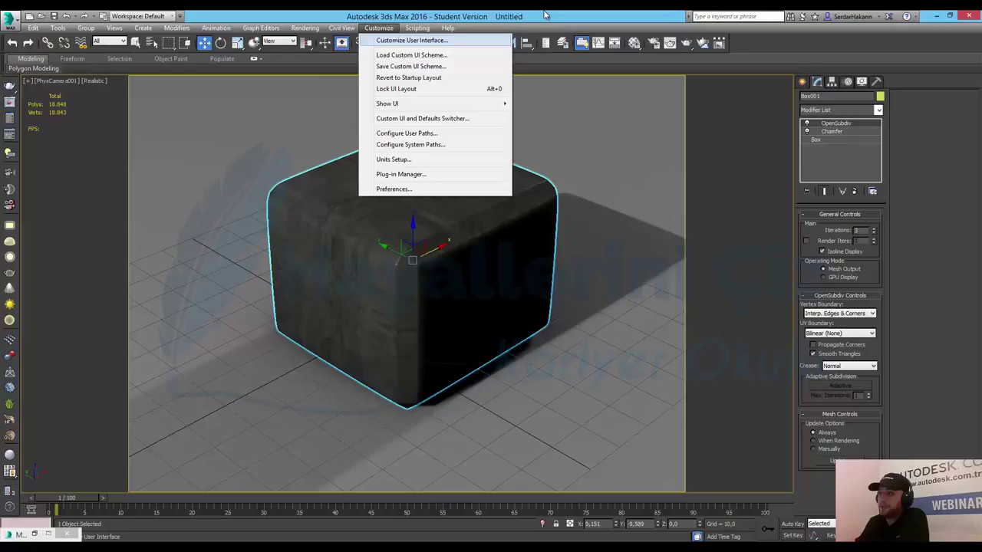
# Dismiss the Customize menu and open Scripting > Install Max Creation Graph (.mcg) Package.
pyautogui.click(518, 13)
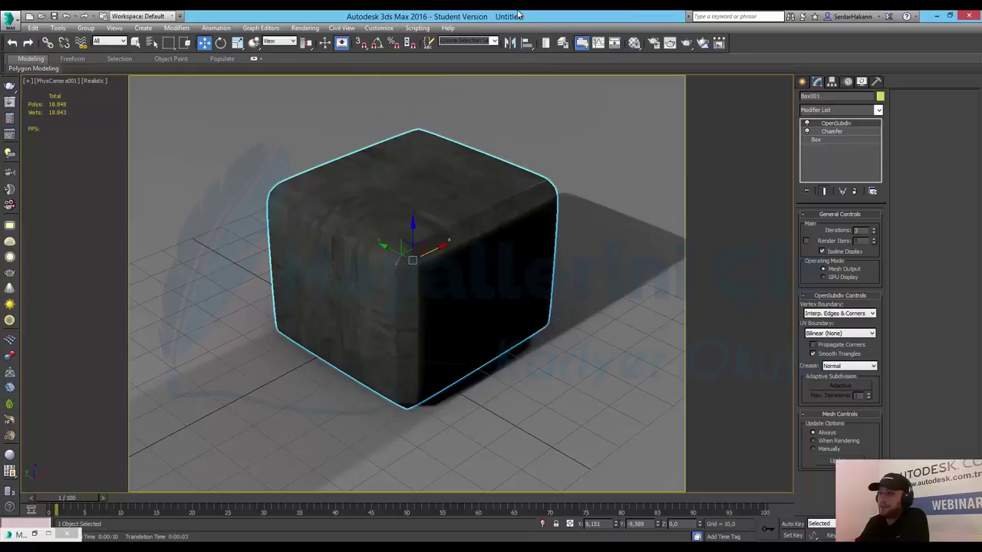
pyautogui.click(417, 28)
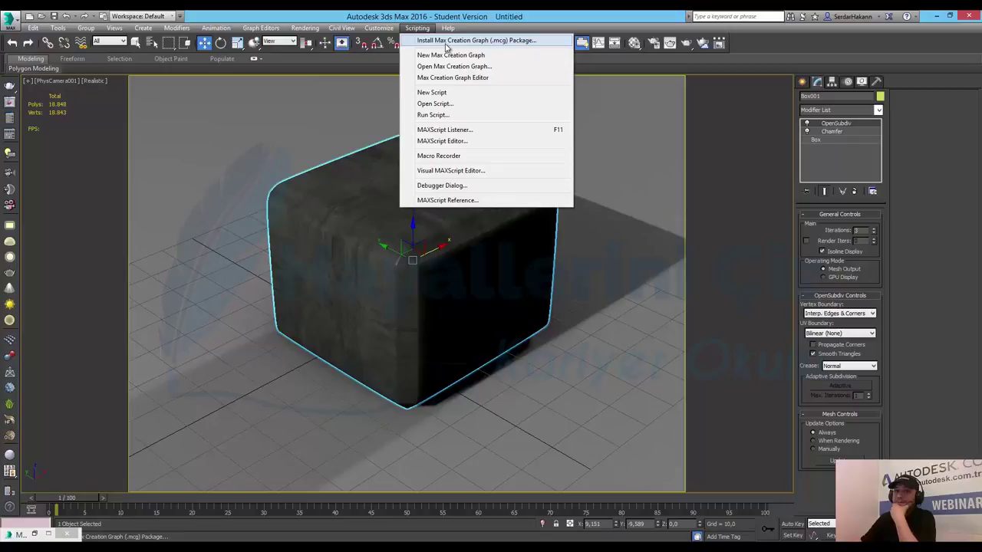
pyautogui.click(446, 43)
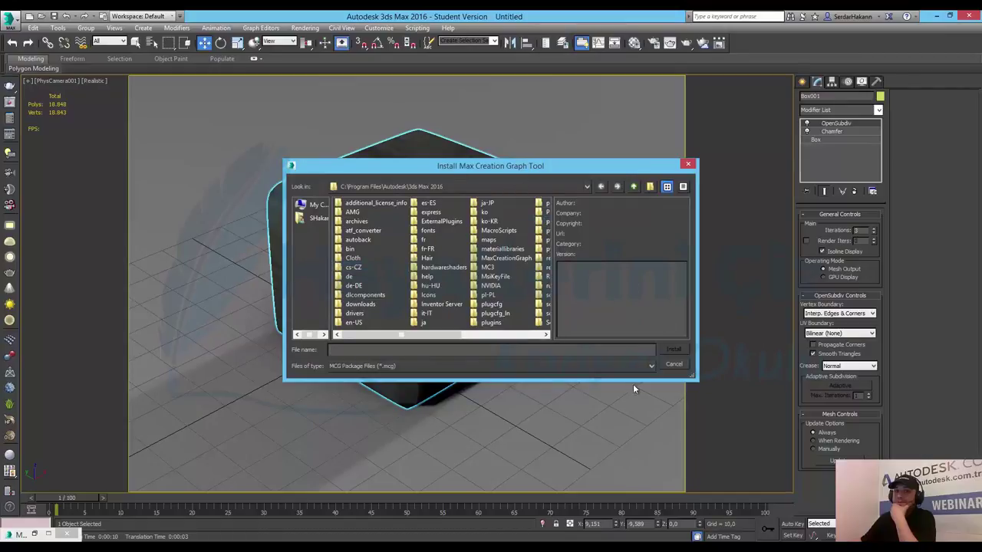
# Cancel the installer, create a new Max Creation Graph, browse its operator list, then close it.
pyautogui.click(674, 364)
pyautogui.click(418, 28)
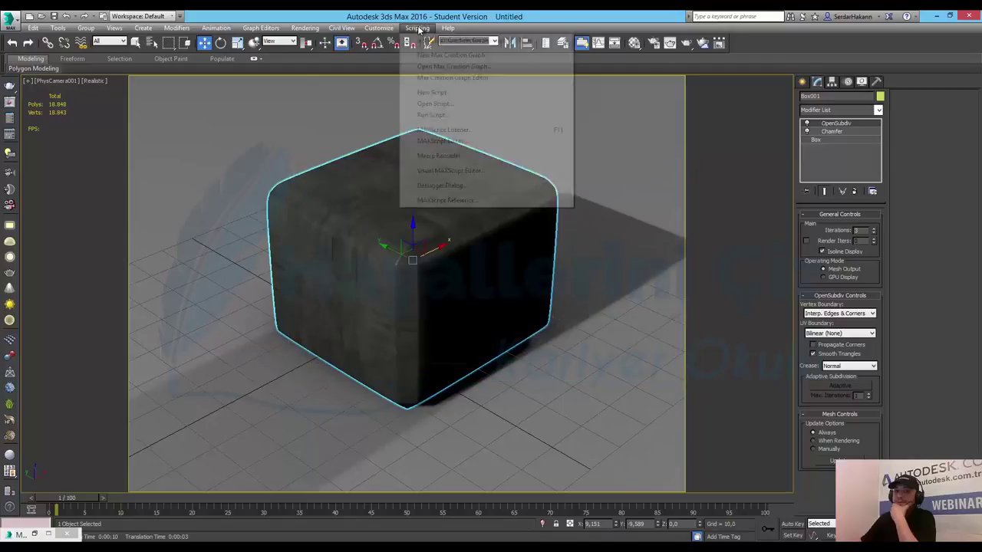
pyautogui.click(436, 55)
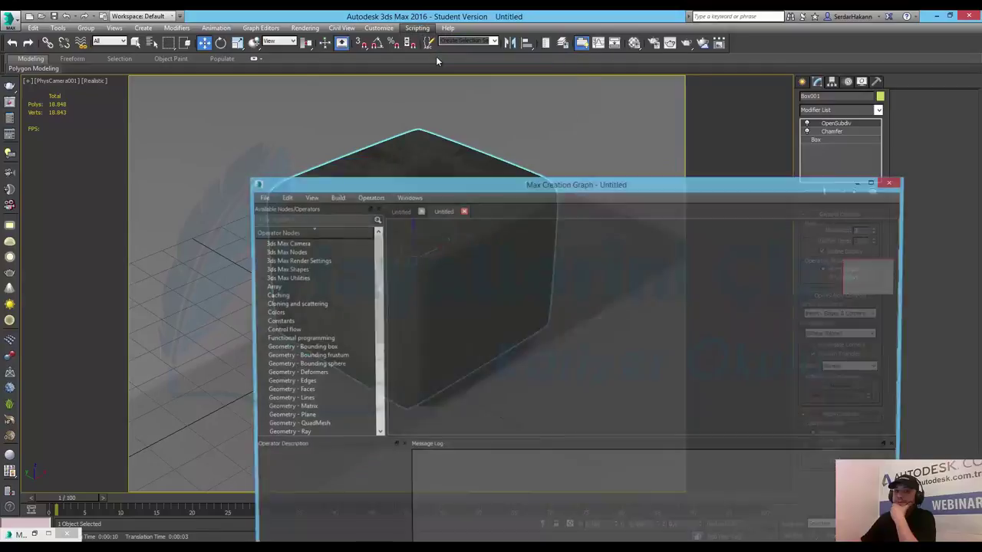
pyautogui.moveTo(461, 186); pyautogui.dragTo(375, 94)
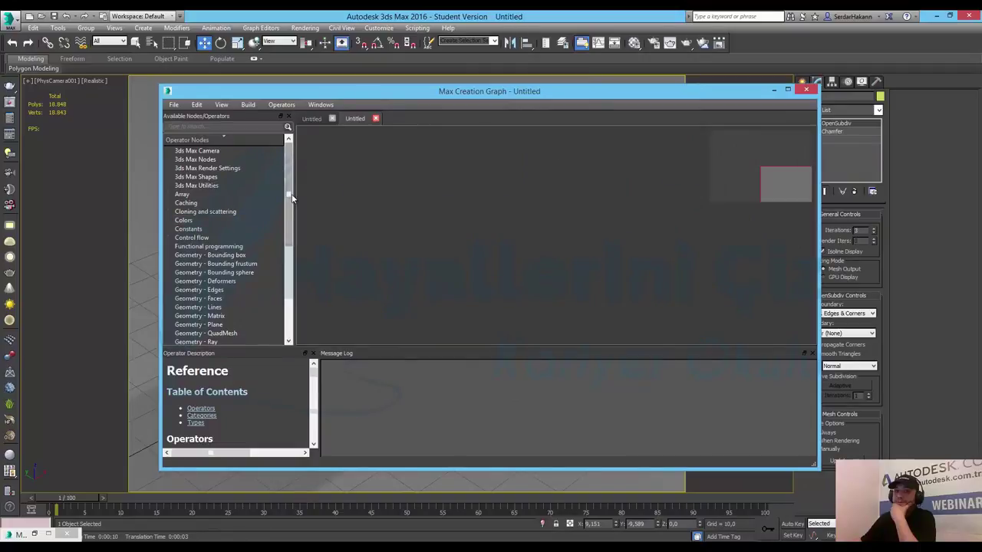
pyautogui.moveTo(291, 199)
pyautogui.mouseDown()
pyautogui.moveTo(291, 300)
pyautogui.moveTo(293, 261)
pyautogui.mouseUp()
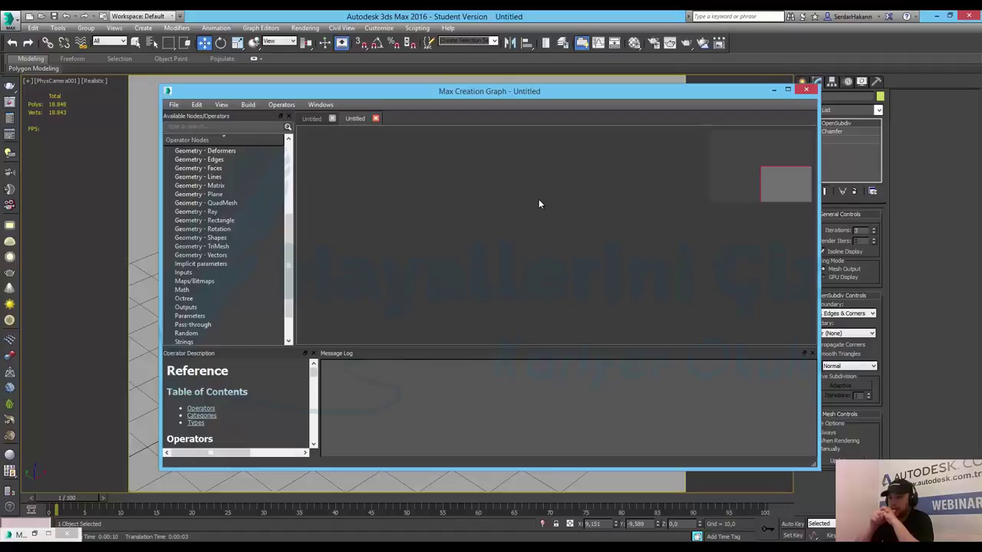
pyautogui.click(806, 90)
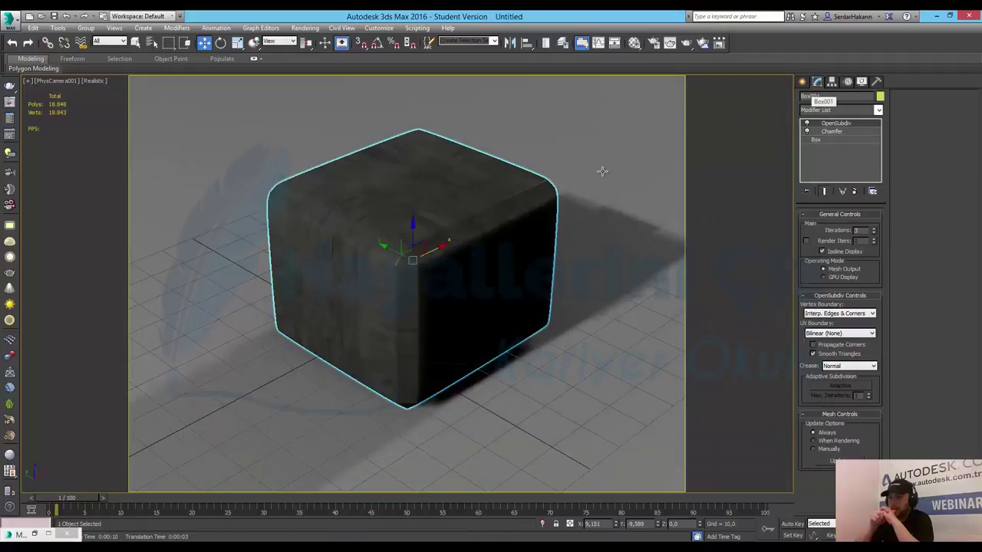
pyautogui.press('6')
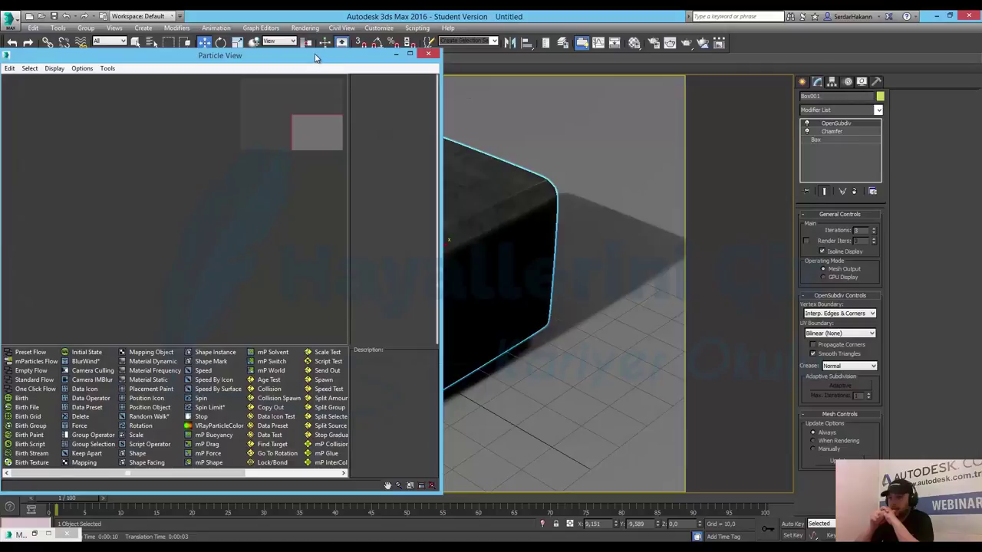
pyautogui.doubleClick(315, 57)
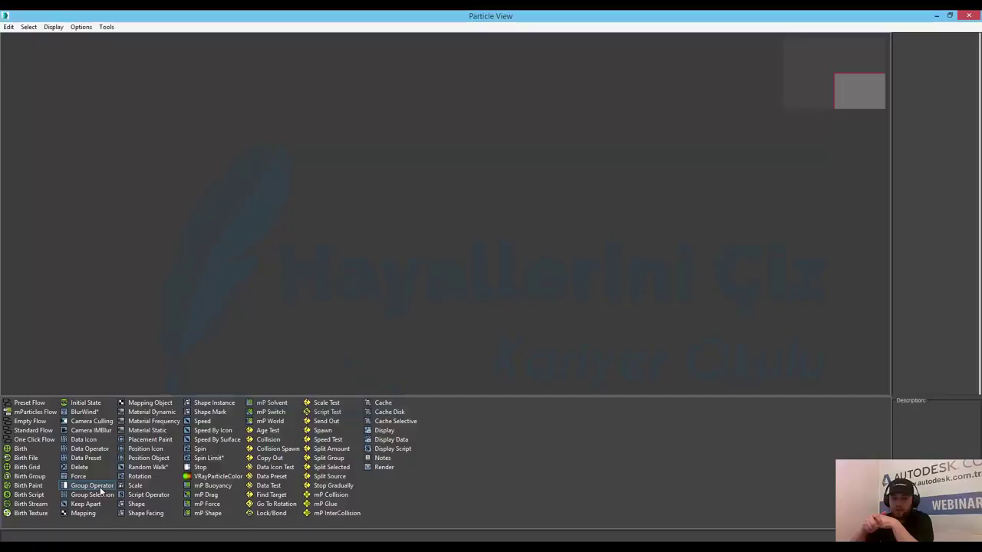
pyautogui.click(968, 15)
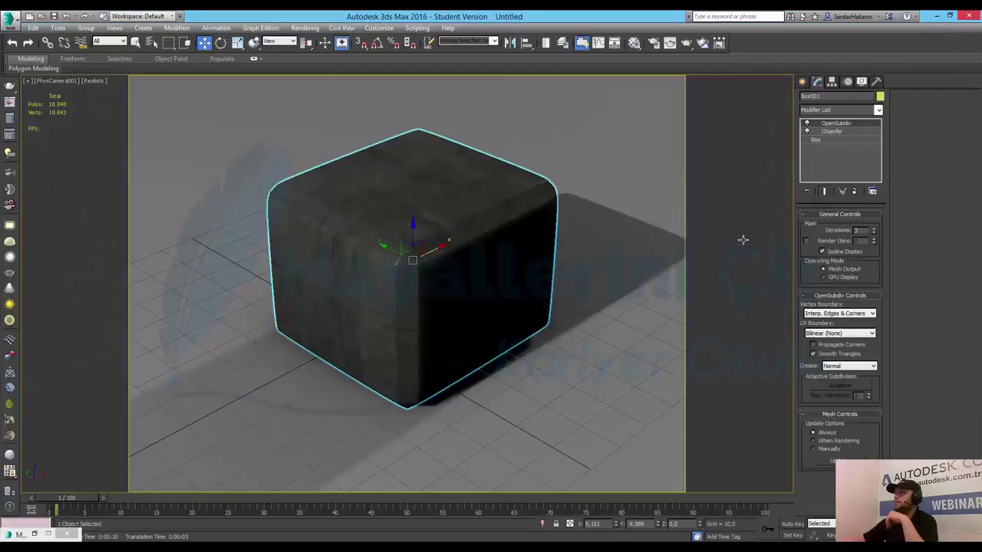